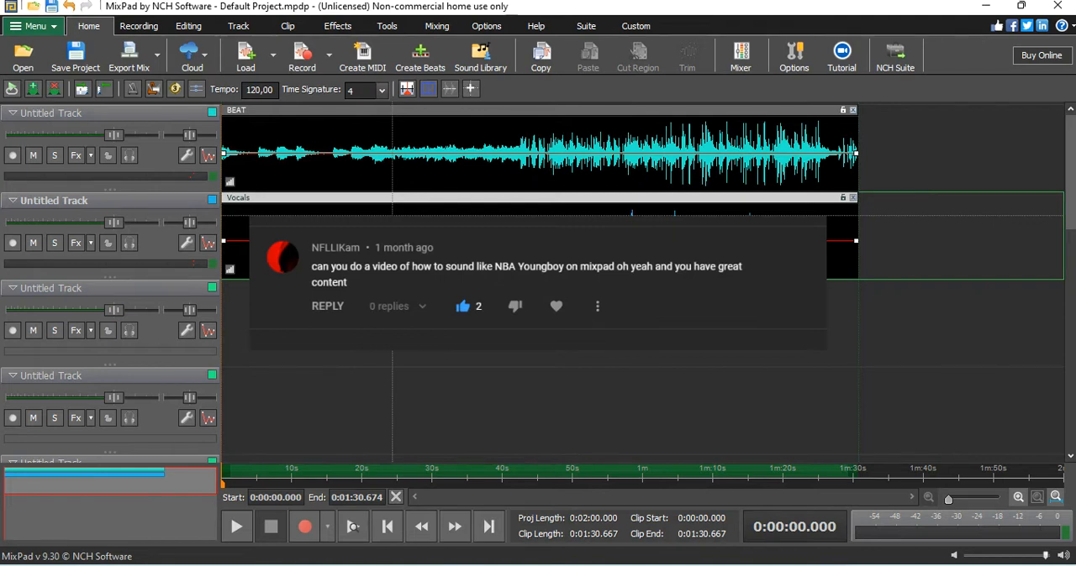
Step: Raise the system volume and play the first seconds of the project
key("XF86AudioRaiseVolume")
key("XF86AudioRaiseVolume")
key("XF86AudioRaiseVolume")
key("XF86AudioRaiseVolume")
key("XF86AudioRaiseVolume")
key("XF86AudioRaiseVolume")
key("XF86AudioRaiseVolume")
key("XF86AudioRaiseVolume")
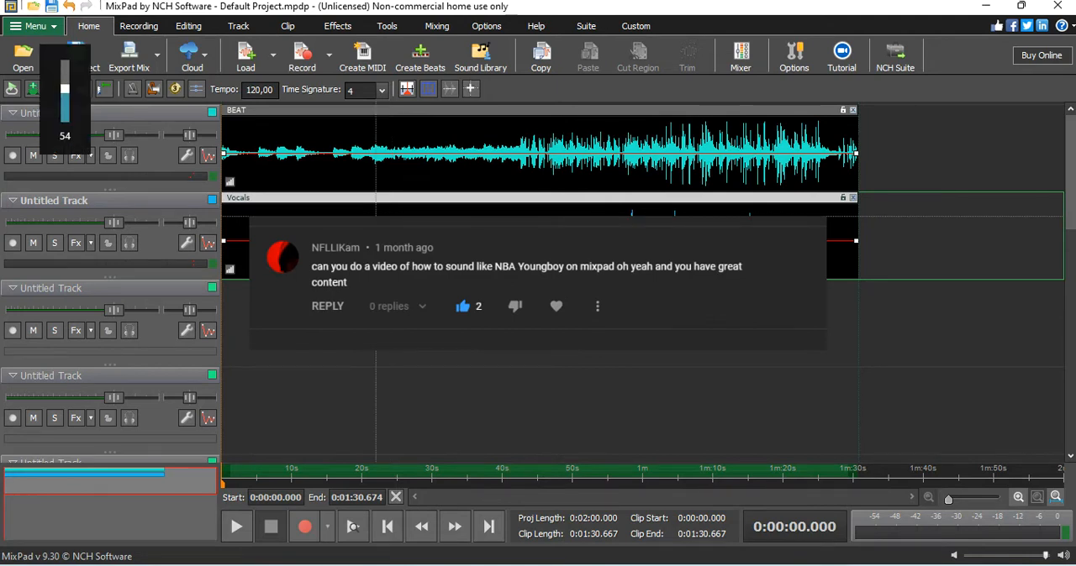
key("XF86AudioRaiseVolume")
key("XF86AudioRaiseVolume")
key("XF86AudioRaiseVolume")
key("XF86AudioRaiseVolume")
key("XF86AudioRaiseVolume")
key("XF86AudioRaiseVolume")
key("XF86AudioRaiseVolume")
key("XF86AudioRaiseVolume")
key("space")
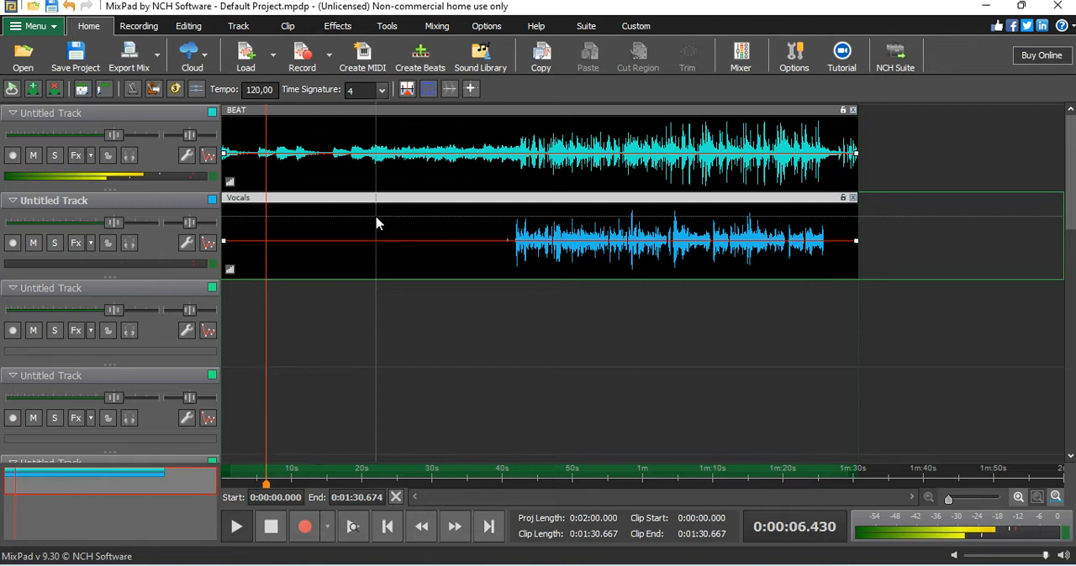
key("space")
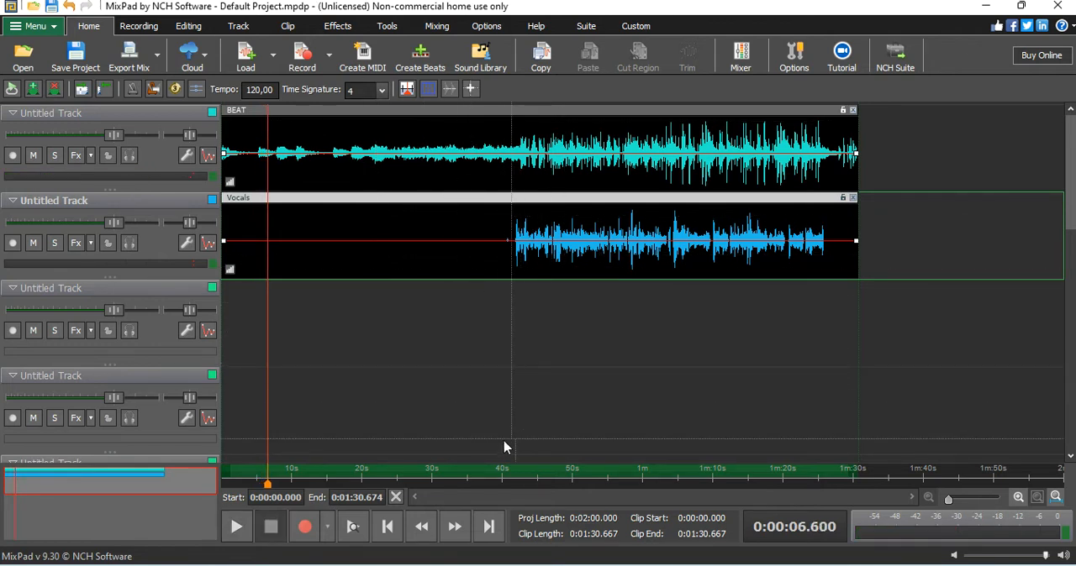
Step: Play the beat and vocals together from just before the vocal entry, then return the playhead to about 0:39
left_click(491, 485)
key("space")
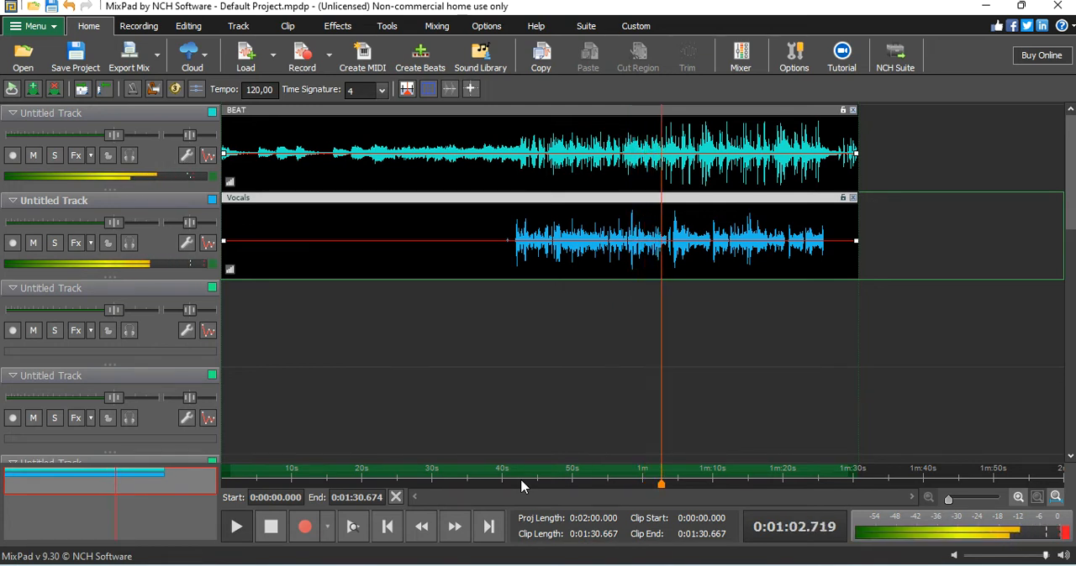
key("space")
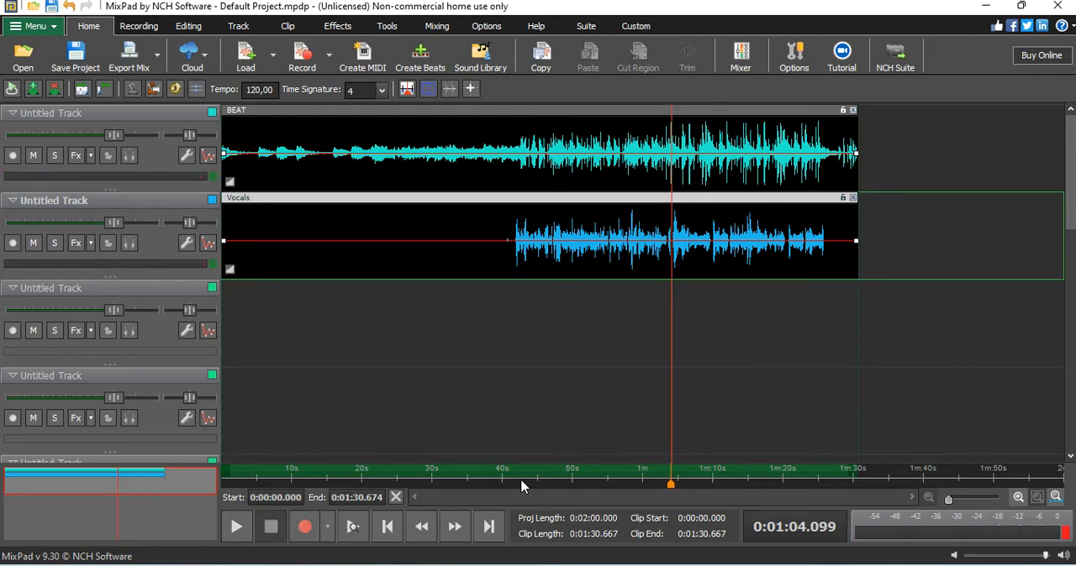
left_click(500, 477)
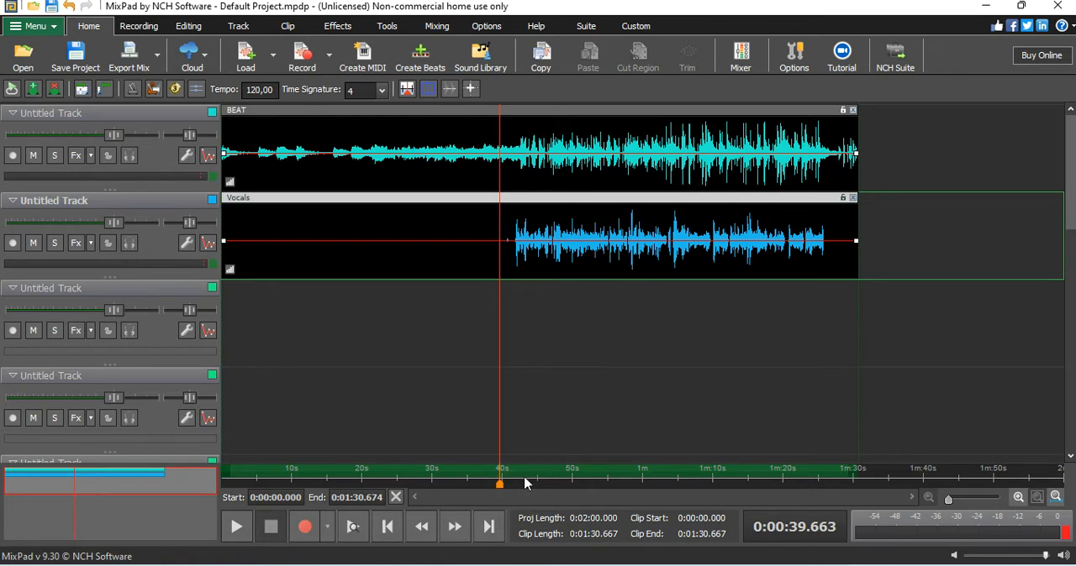
Step: Rename the first track, which holds the BEAT clip, as "beat"
left_click(68, 112)
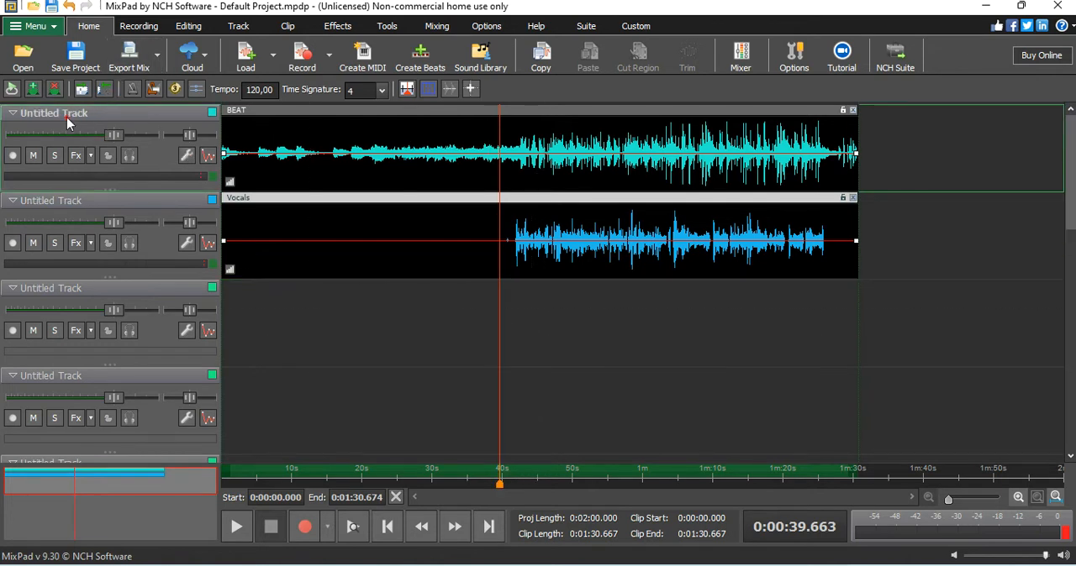
double_click(71, 115)
double_click(77, 114)
left_click_drag(110, 117, 25, 128)
type("beat")
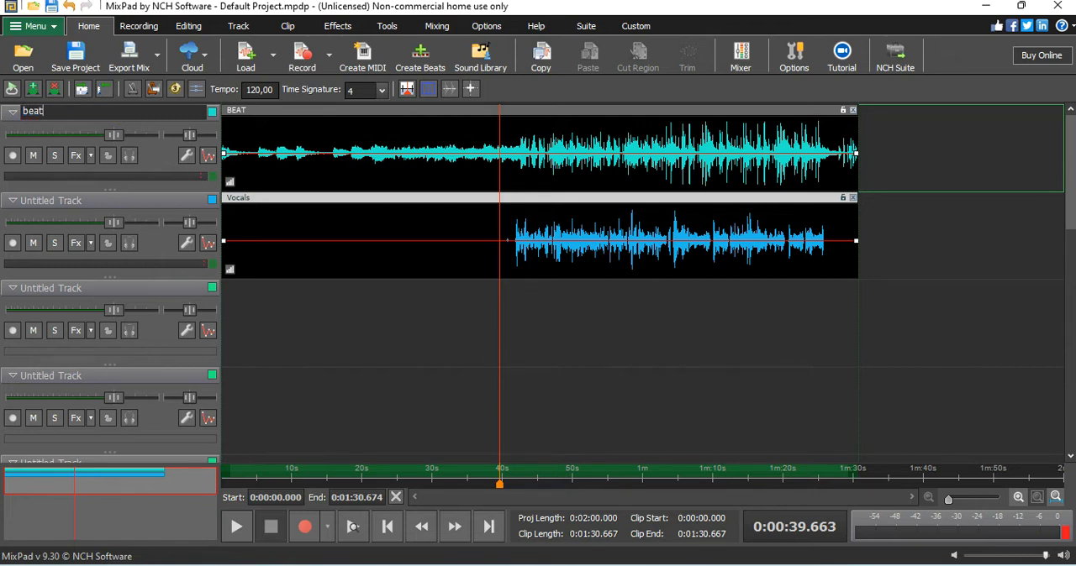
key("Return")
Step: Rename the second track, which holds the Vocals clip, as "vocal"
double_click(53, 201)
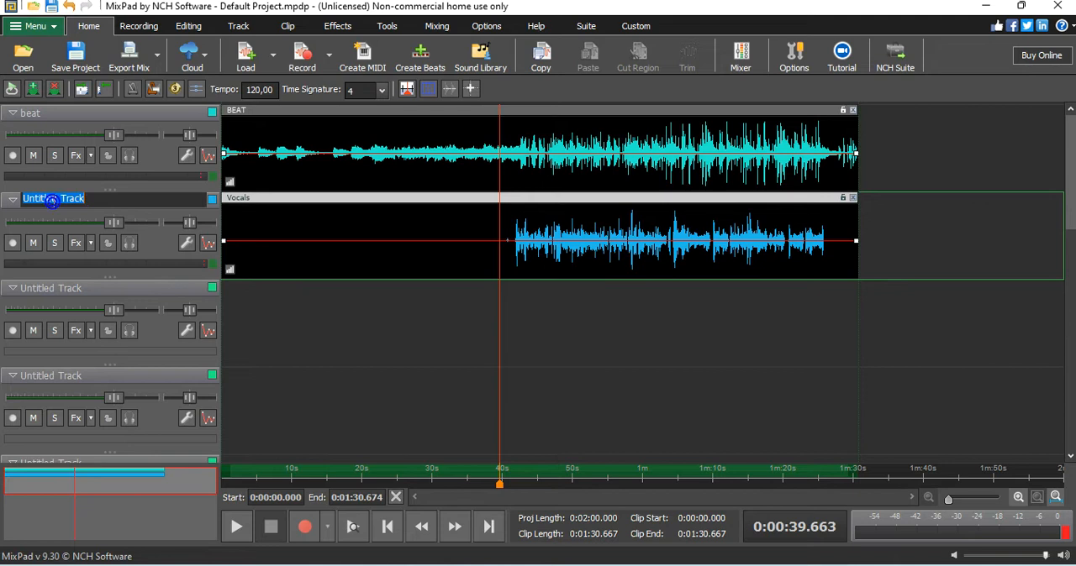
type("VO")
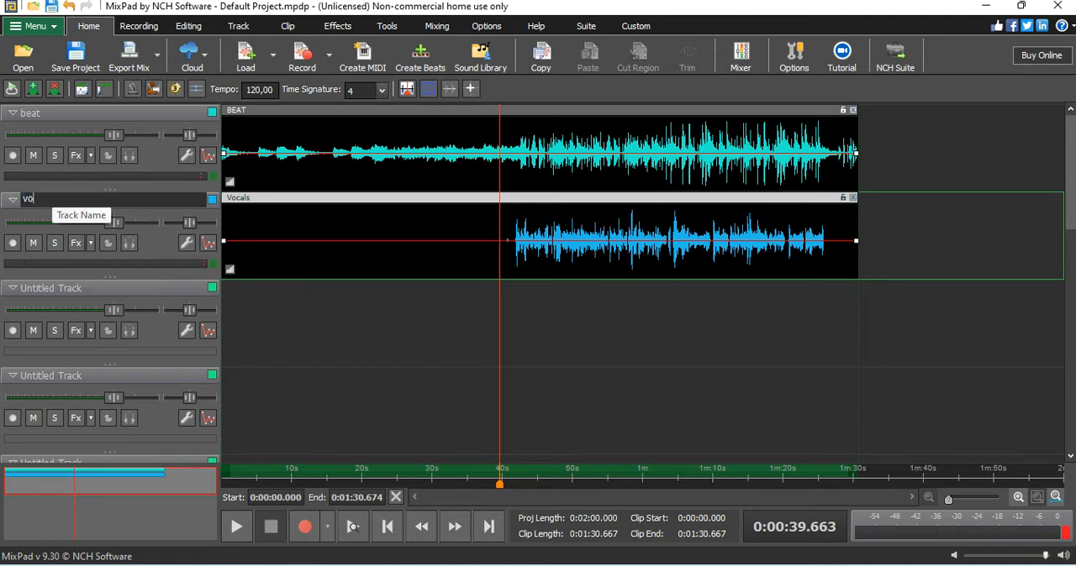
type("cal")
key("Return")
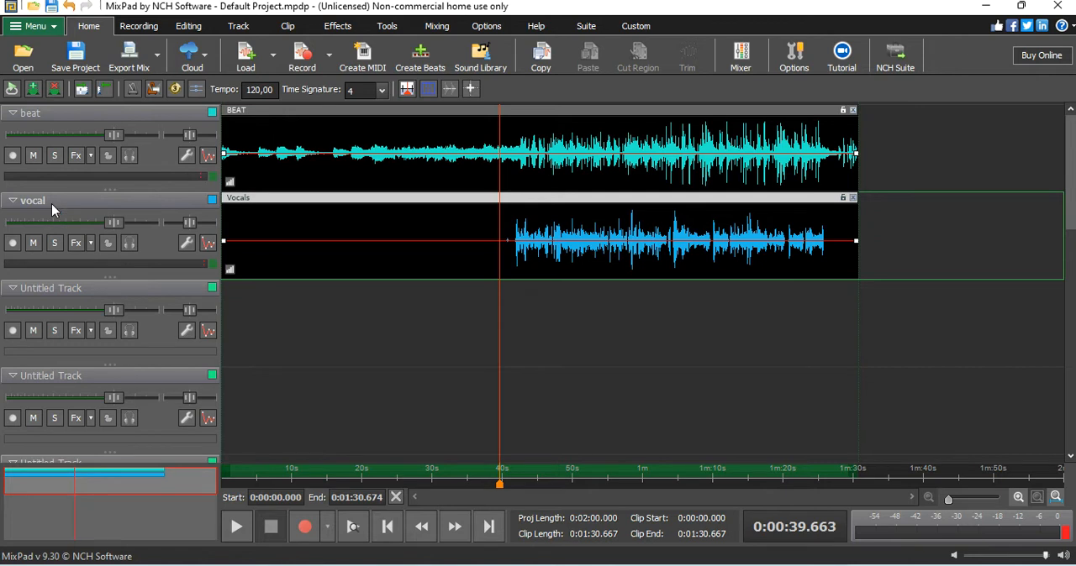
Step: Audition the mix from about 0:39 and add a Parametric EQ effect to the vocal track
left_click(233, 529)
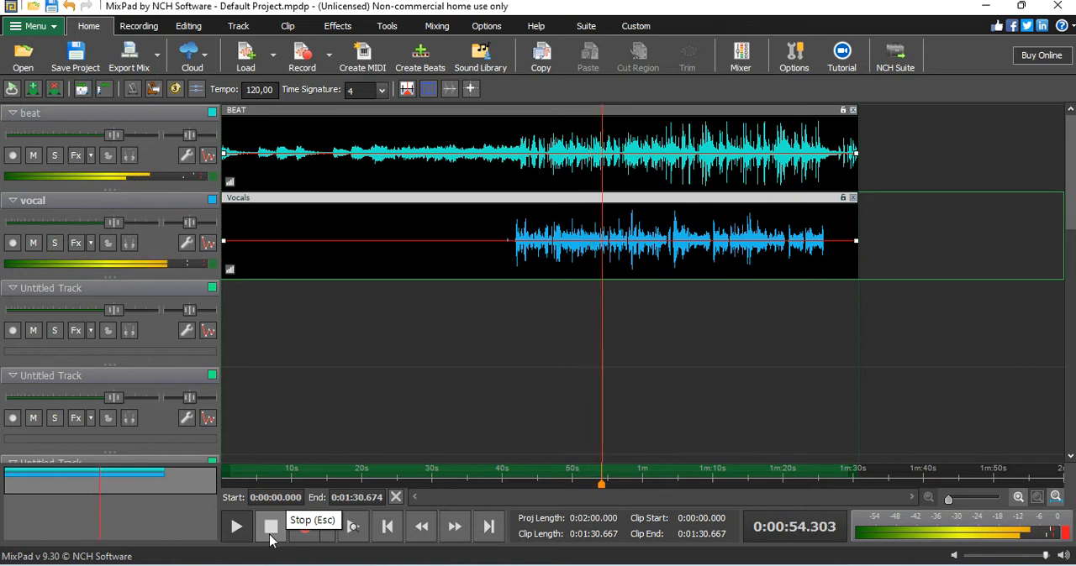
left_click(271, 527)
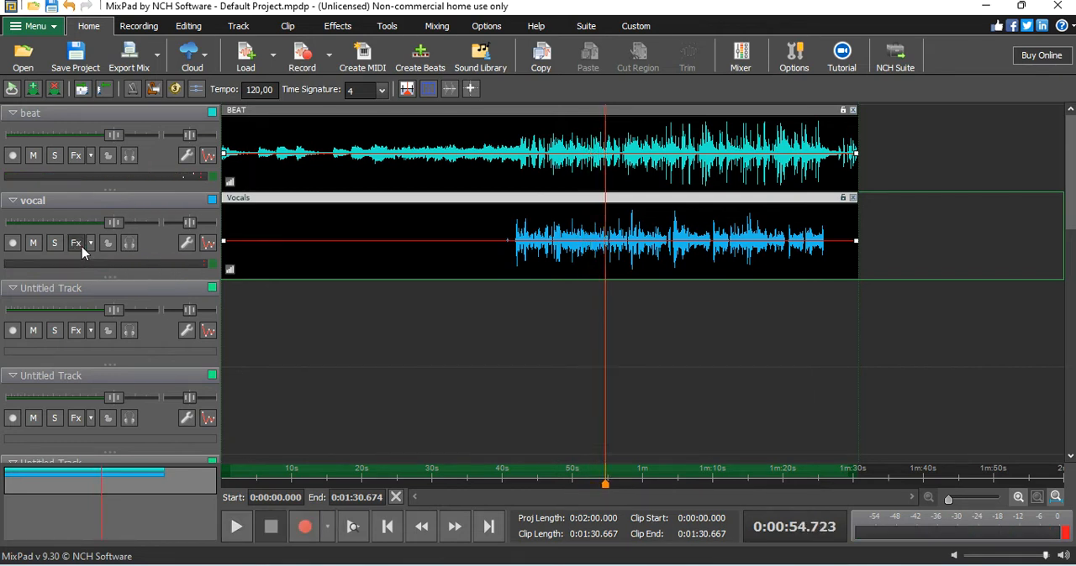
left_click(77, 243)
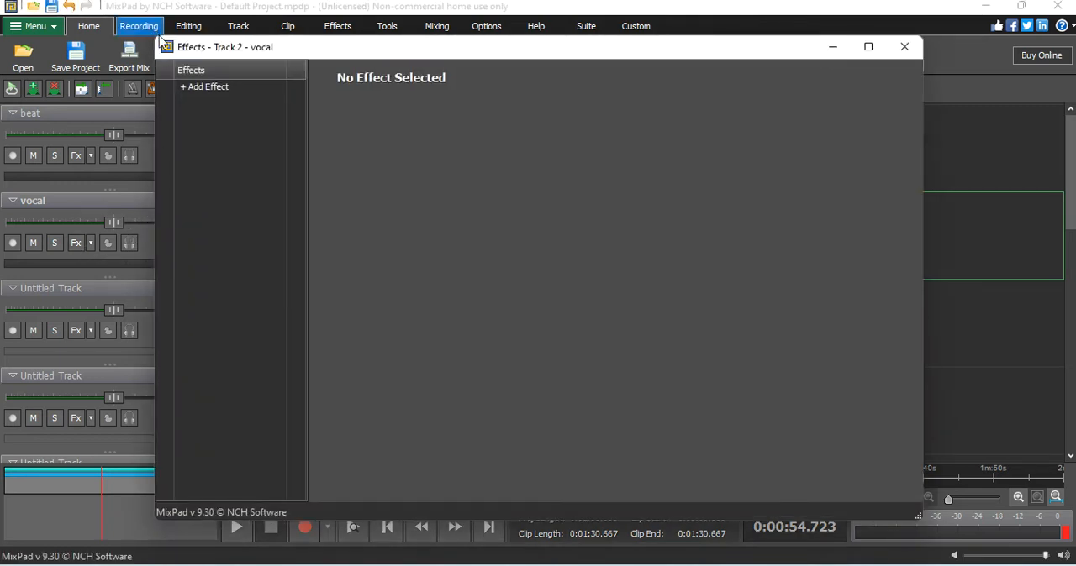
left_click(215, 88)
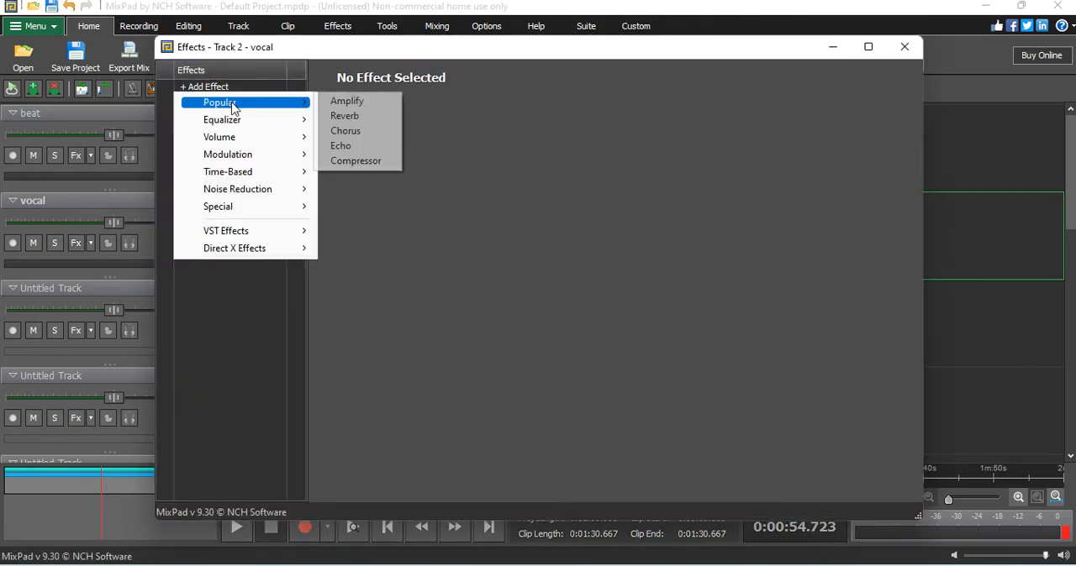
mouse_move(247, 125)
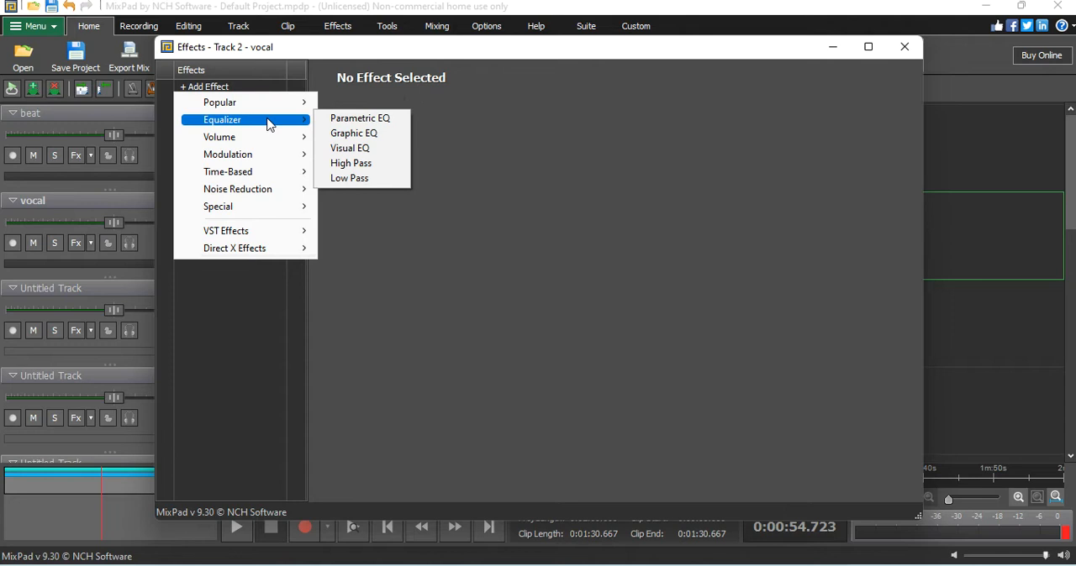
left_click(353, 120)
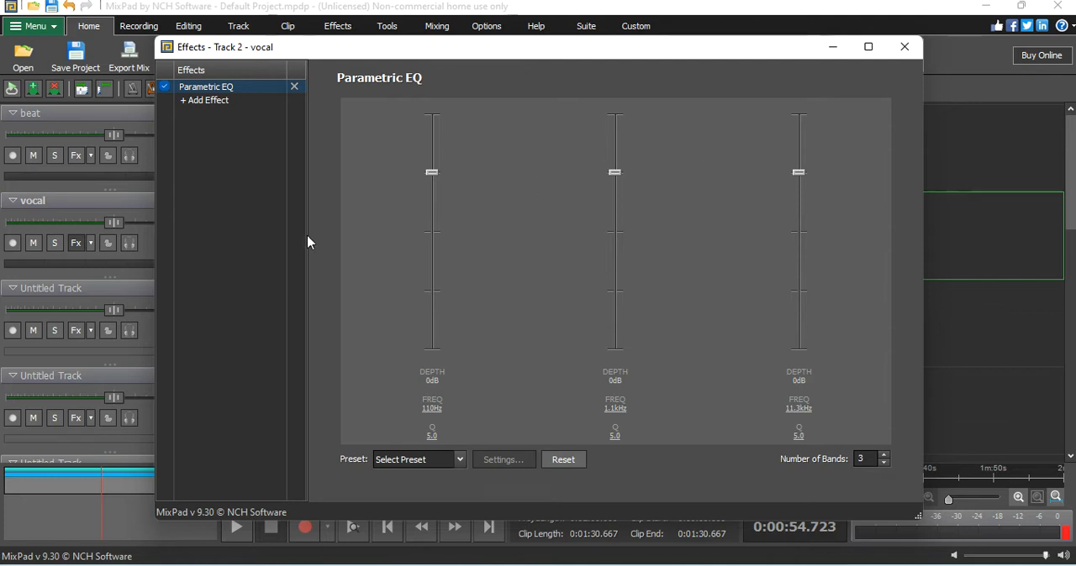
Step: Set the Parametric EQ depths to -18 dB at 110 Hz, 3 dB at 1.1 kHz and 6 dB at 11.3 kHz
left_click_drag(799, 173, 799, 158)
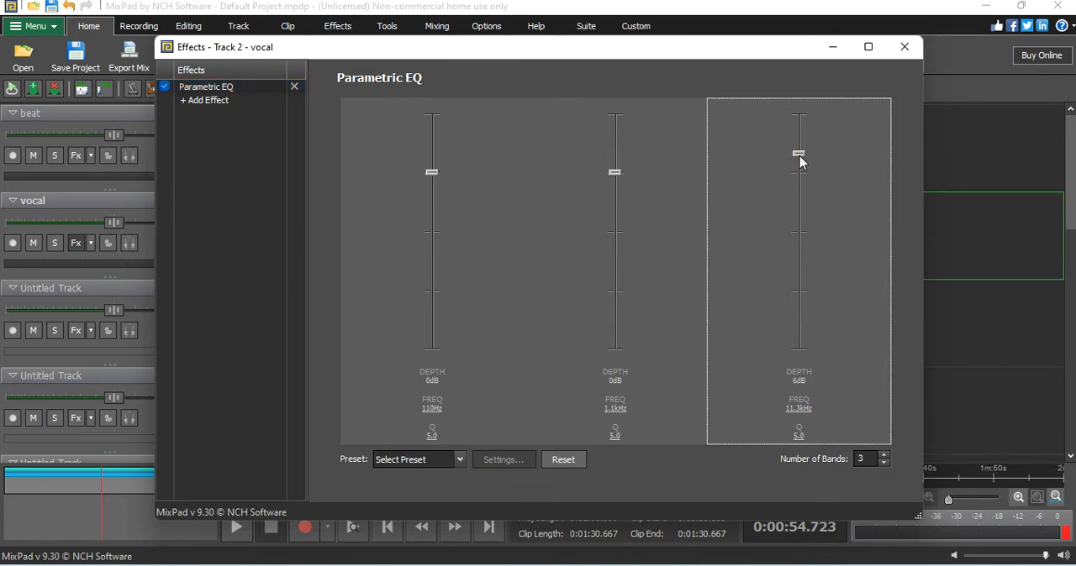
left_click_drag(614, 174, 612, 169)
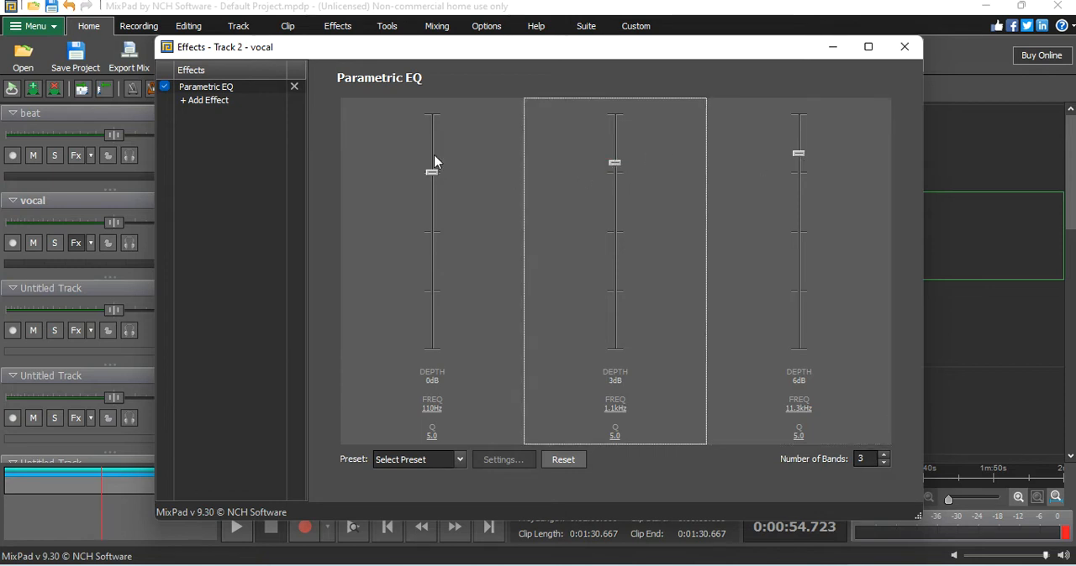
left_click_drag(439, 173, 445, 235)
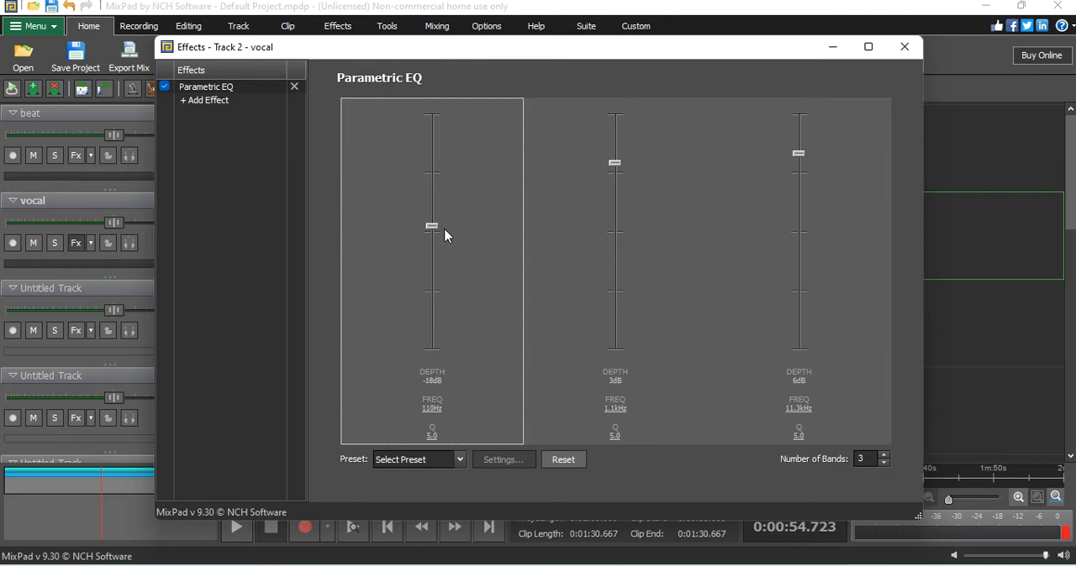
Step: During playback, adjust the vocal's Parametric EQ to about 12 dB at 11.3 kHz and about 2 dB at 1.1 kHz, then close the effects
left_click(236, 532)
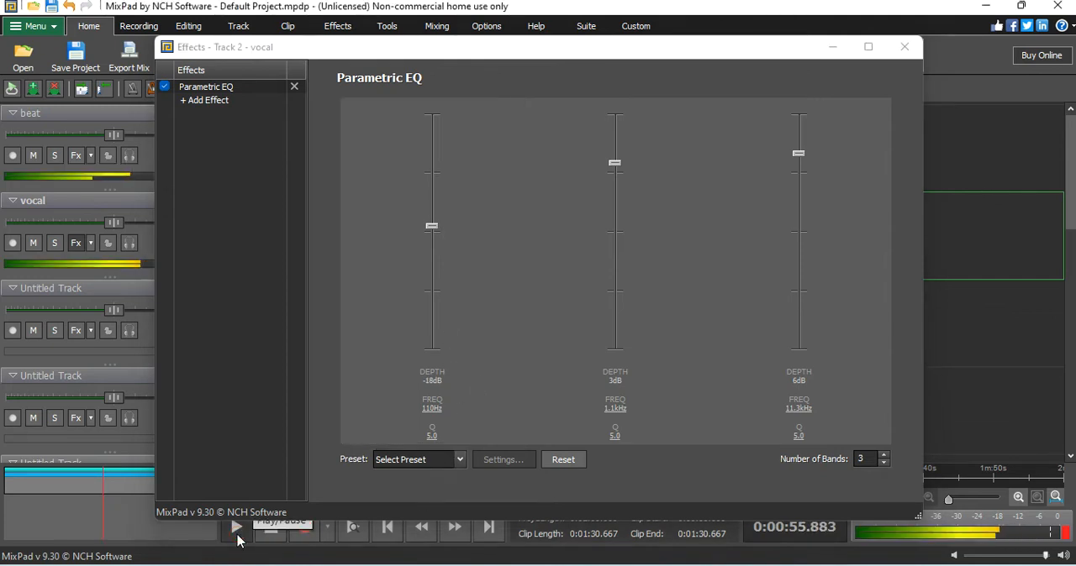
mouse_move(799, 152)
left_mouse_down()
mouse_move(797, 122)
mouse_move(801, 134)
left_mouse_up()
mouse_move(613, 162)
left_mouse_down()
mouse_move(612, 144)
mouse_move(619, 167)
left_mouse_up()
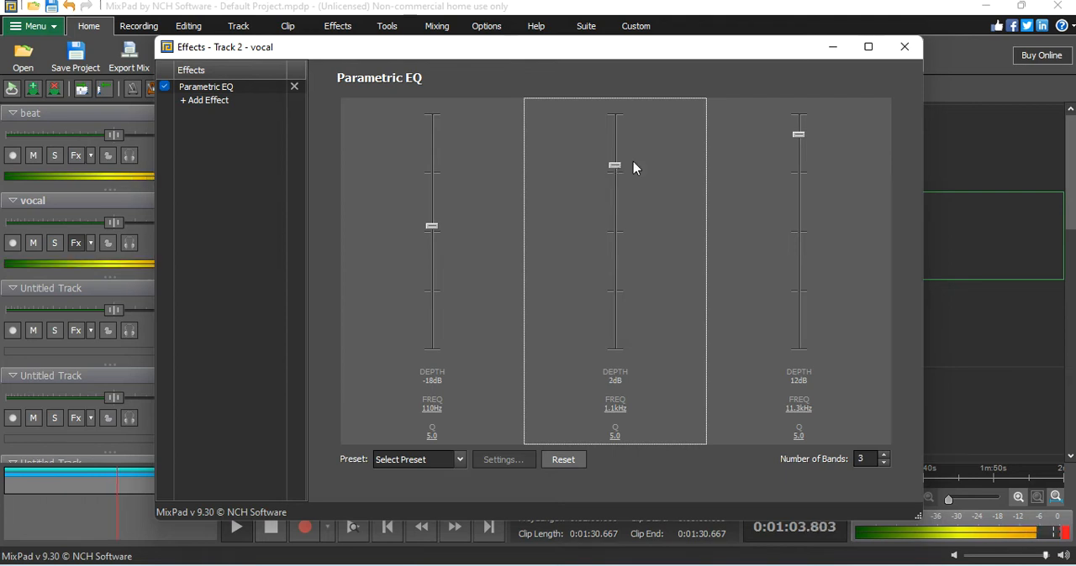
left_click(902, 48)
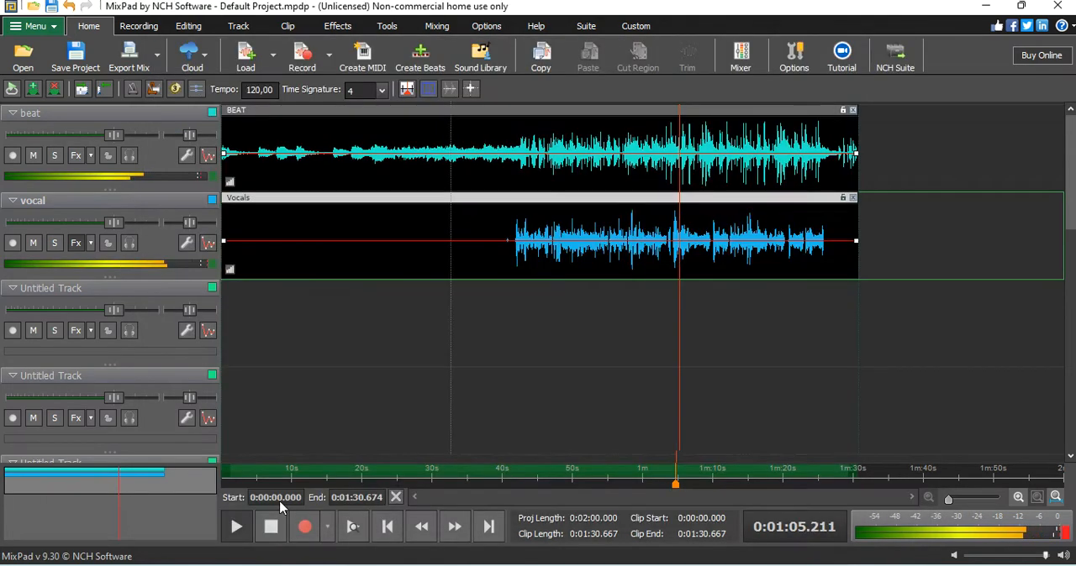
Step: Stop playback, move the playhead back to about 0:41 and reopen the vocal track's effects
left_click(271, 527)
left_click(514, 472)
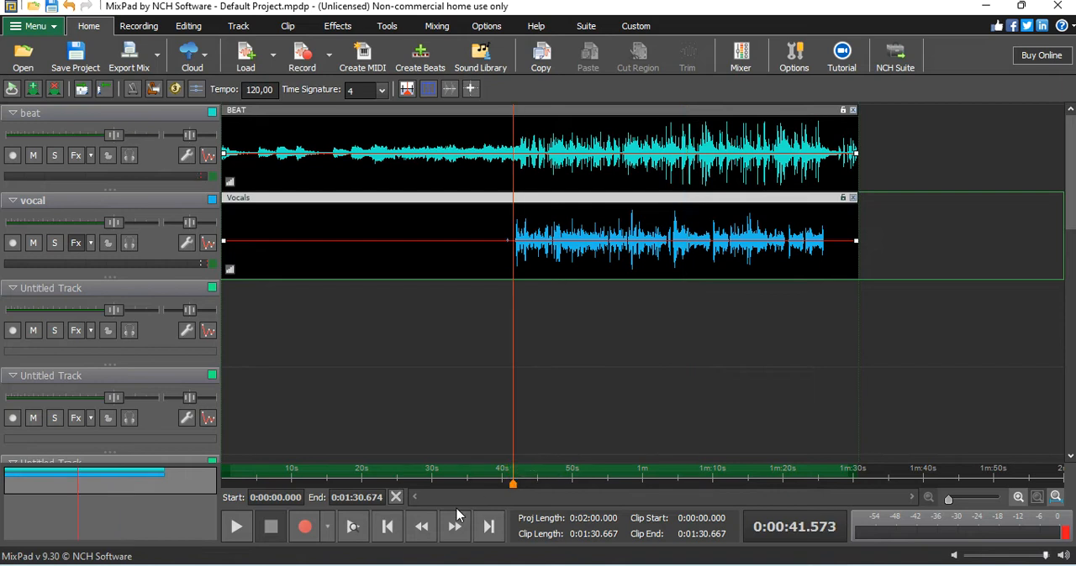
left_click(74, 244)
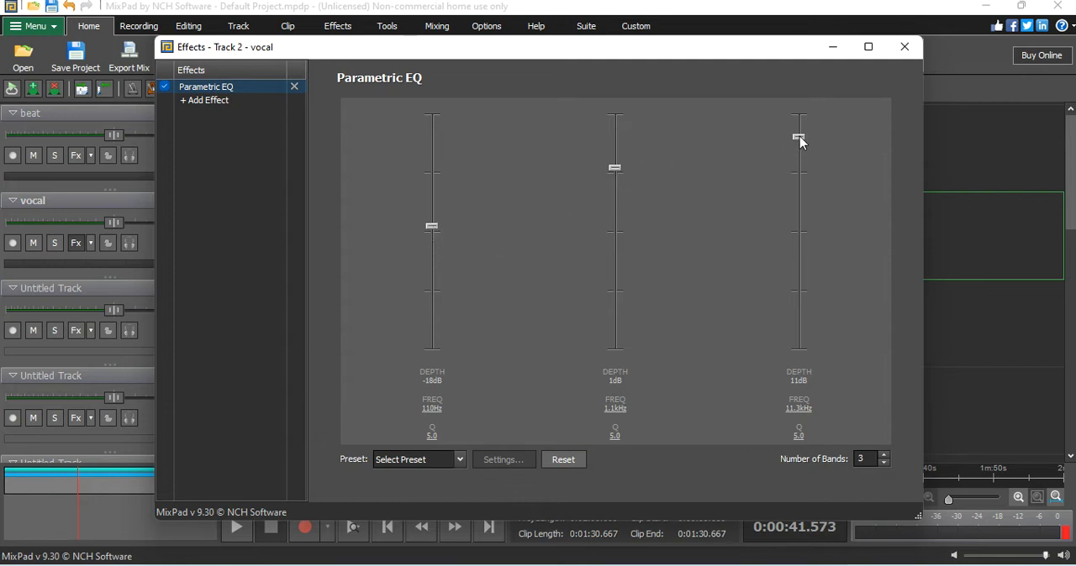
left_click(206, 102)
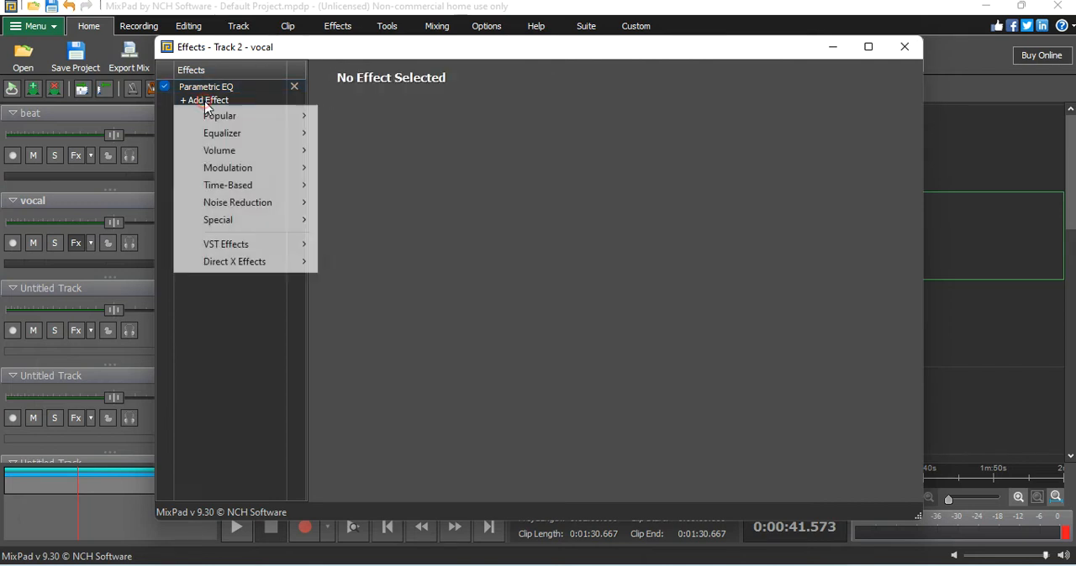
mouse_move(231, 135)
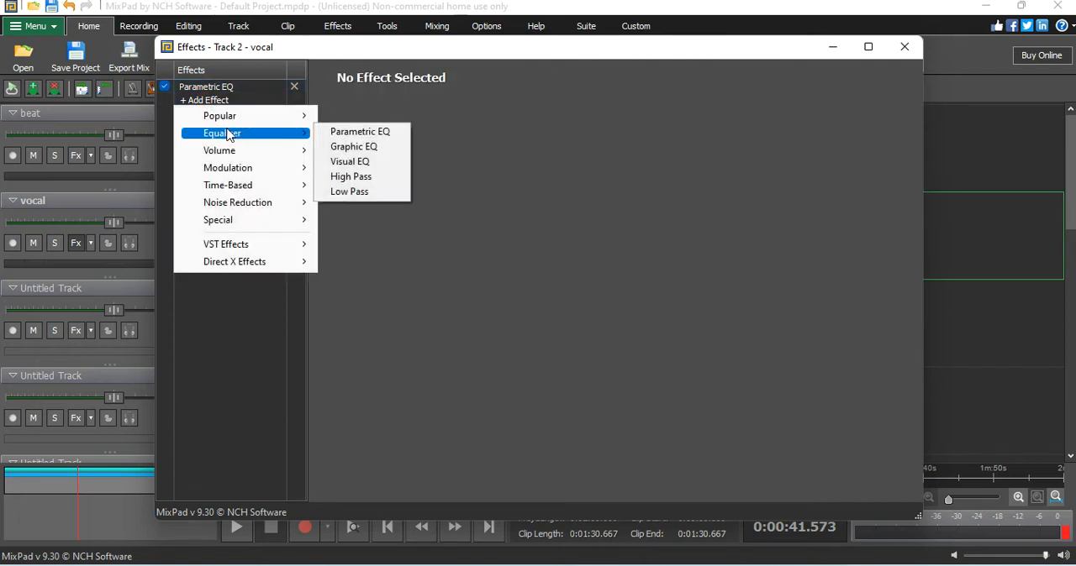
left_click(370, 156)
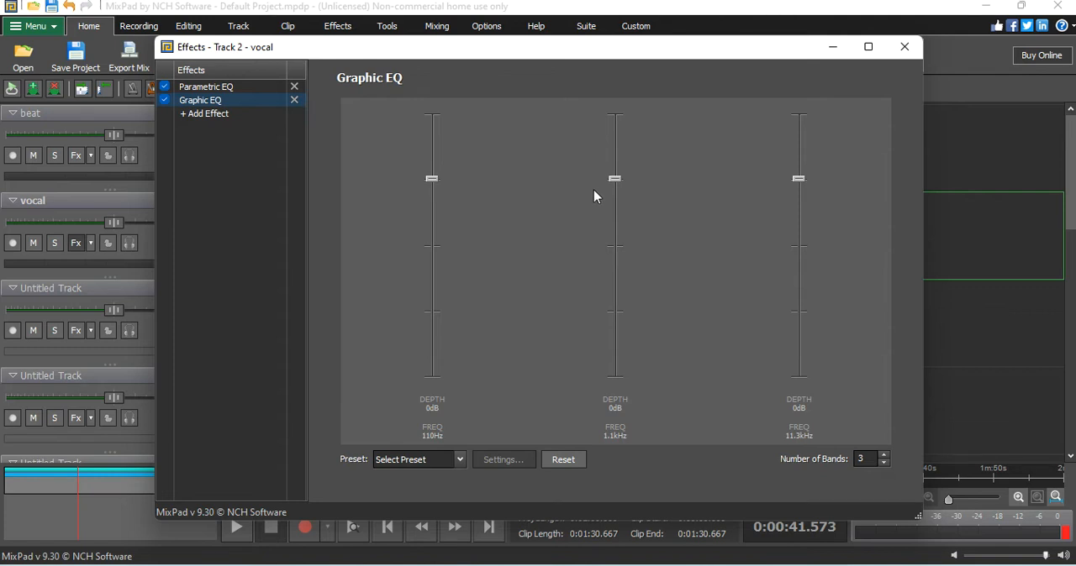
left_click(294, 101)
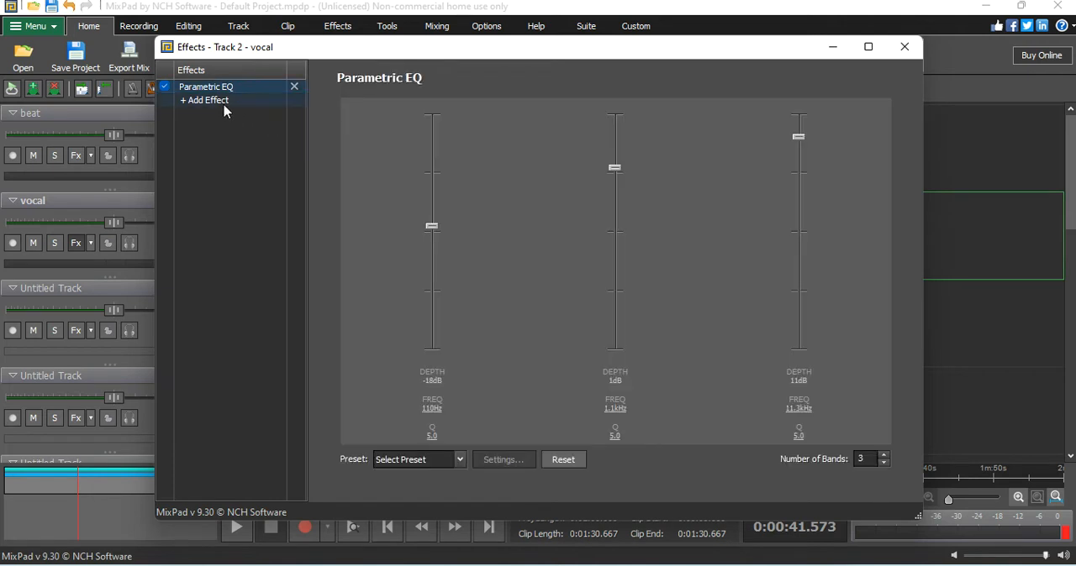
Step: Add a Visual EQ effect to the vocal track and audition a few seconds of the mix
left_click(222, 104)
mouse_move(270, 137)
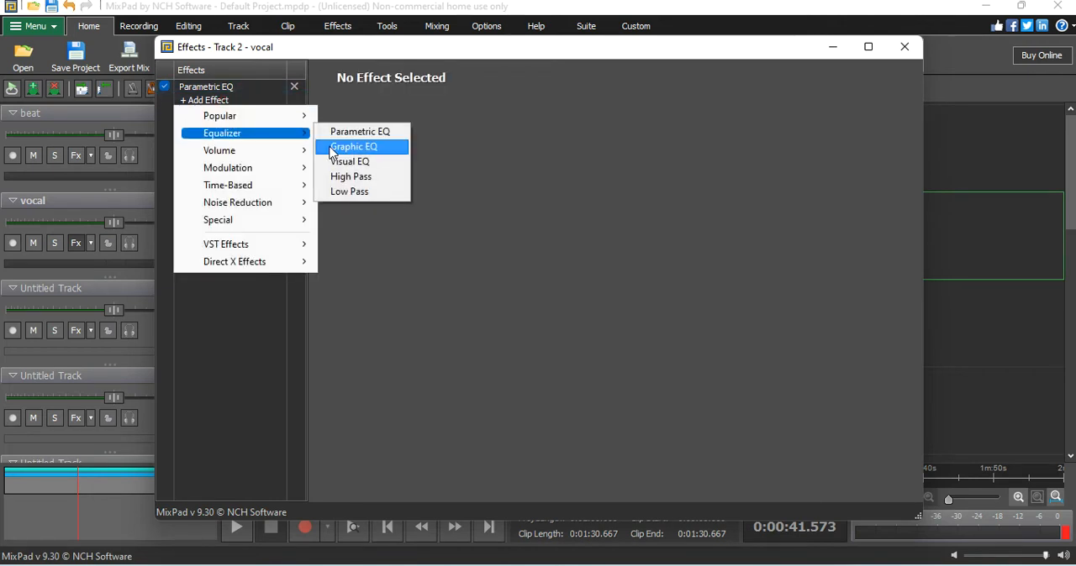
left_click(374, 163)
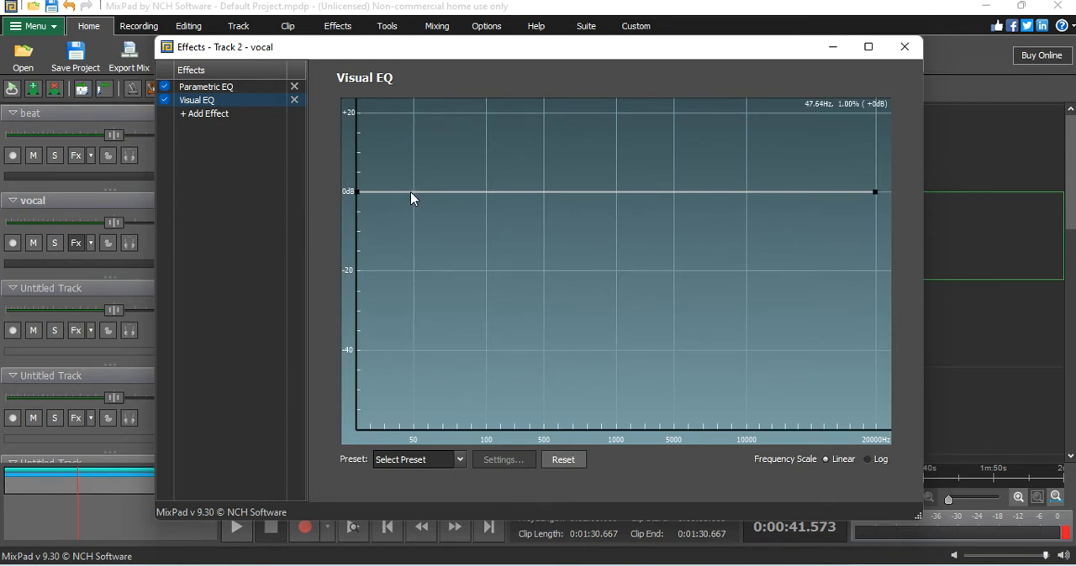
left_click(237, 527)
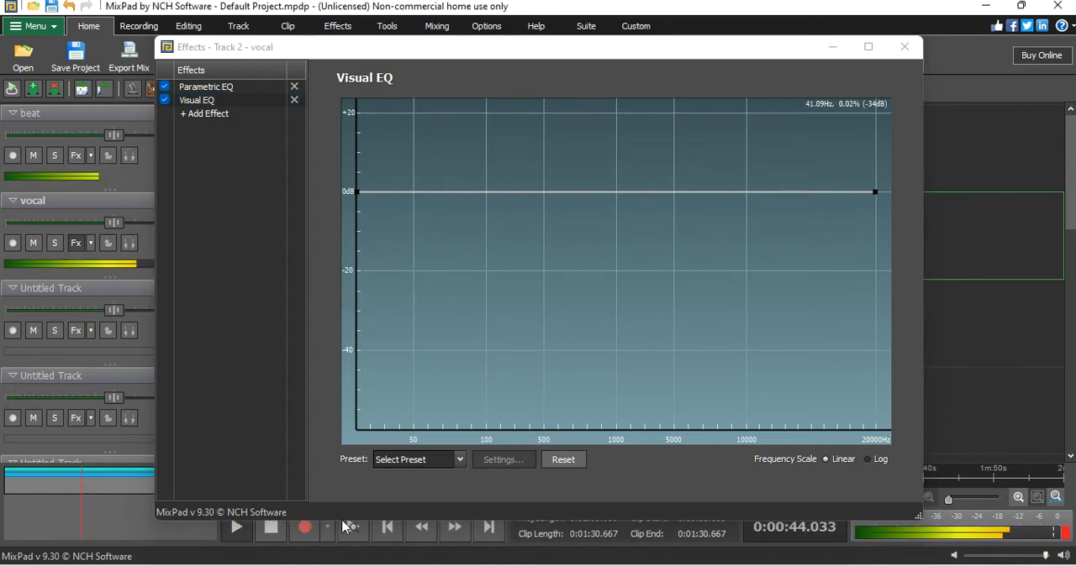
left_click(264, 514)
left_click(270, 529)
Step: Add Visual EQ curve points at 0 dB near 50 Hz and 100 Hz, and lower the curve's lowest-frequency point to the bottom of the graph
left_click(418, 194)
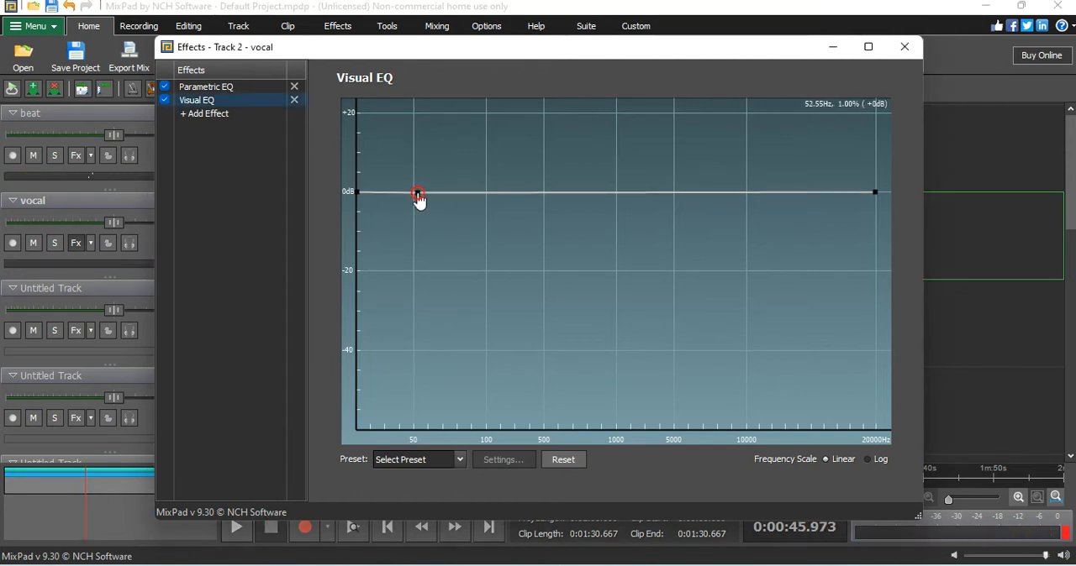
left_click(482, 194)
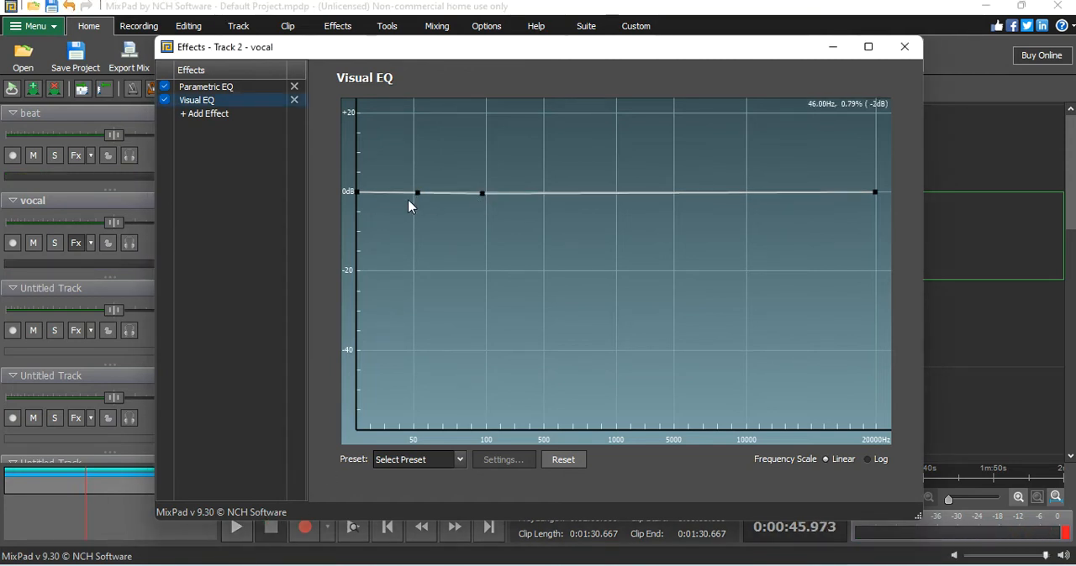
left_click_drag(363, 204, 530, 513)
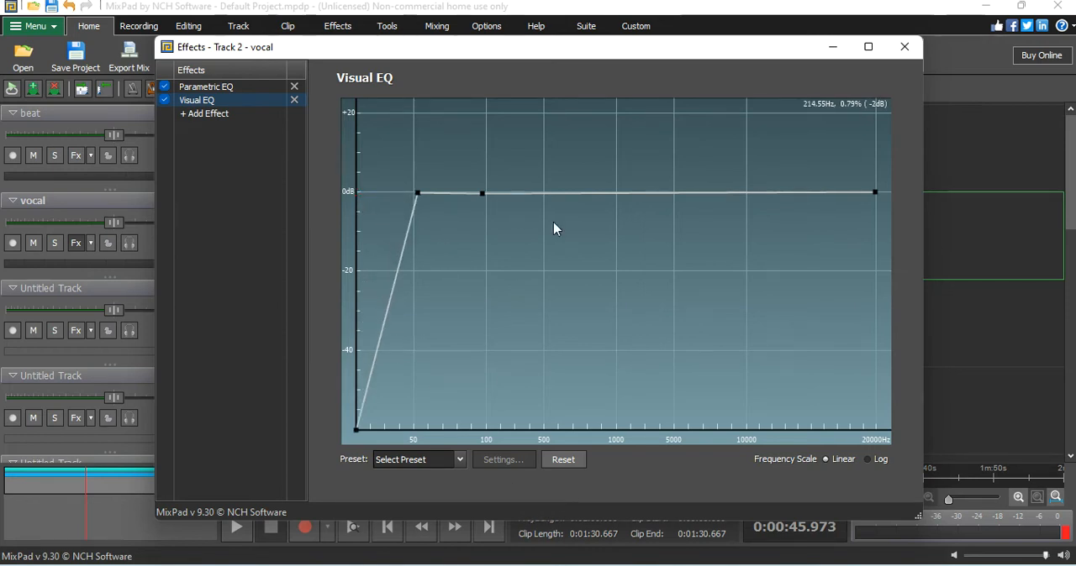
Step: Add a Visual EQ point at 0 dB near 5000 Hz, lower the points below it to the graph's bottom, and audition the mix
left_click(675, 193)
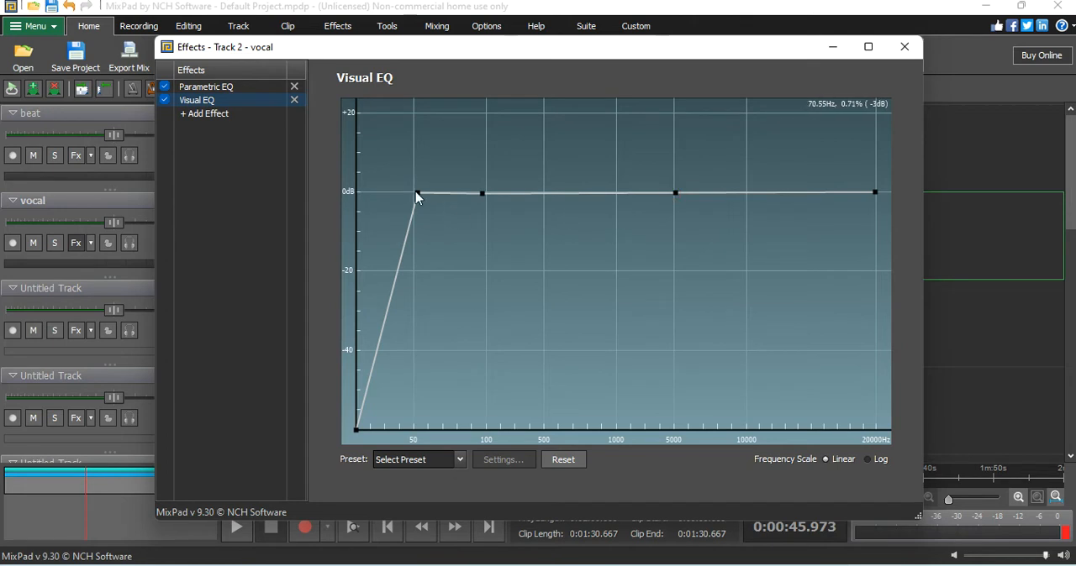
left_click_drag(420, 199, 485, 497)
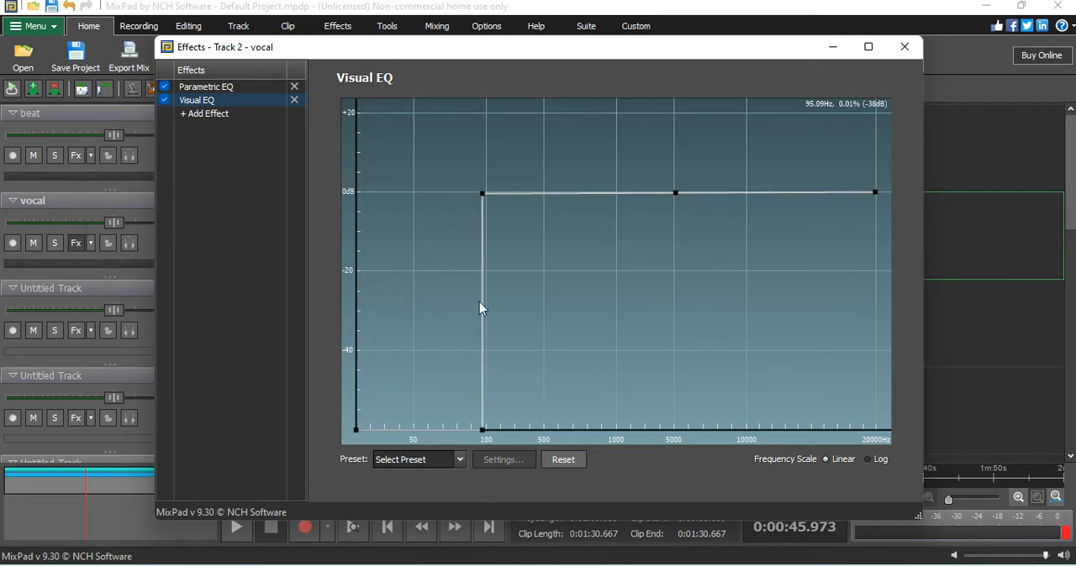
left_click_drag(483, 204, 807, 456)
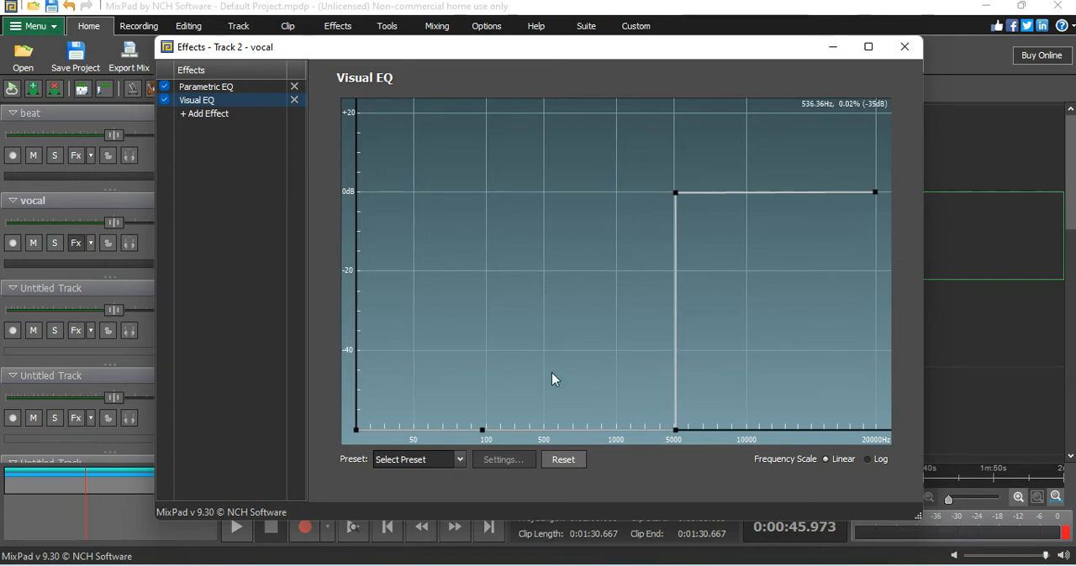
left_click(237, 527)
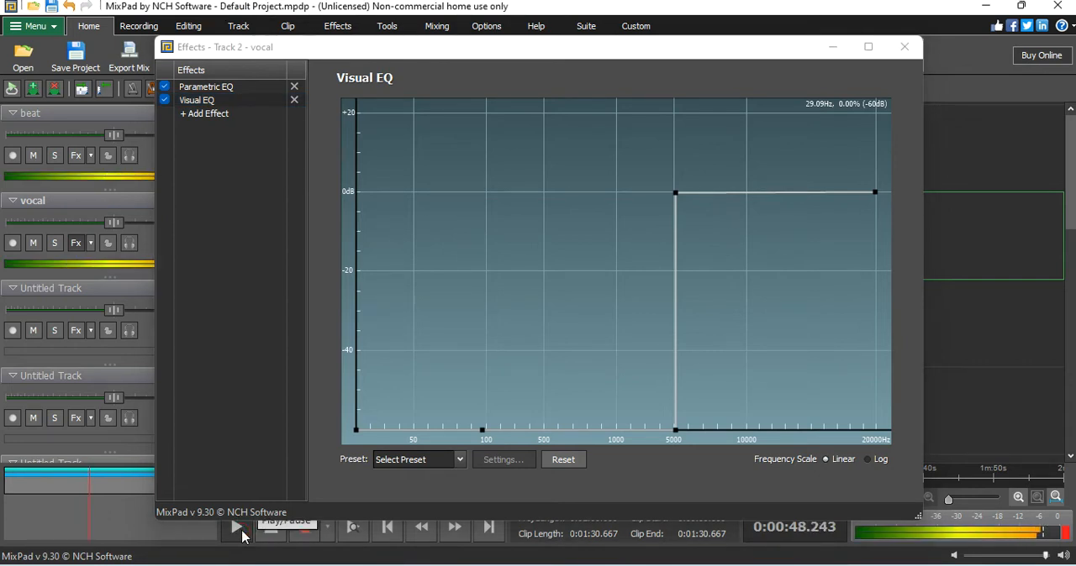
left_click(242, 532)
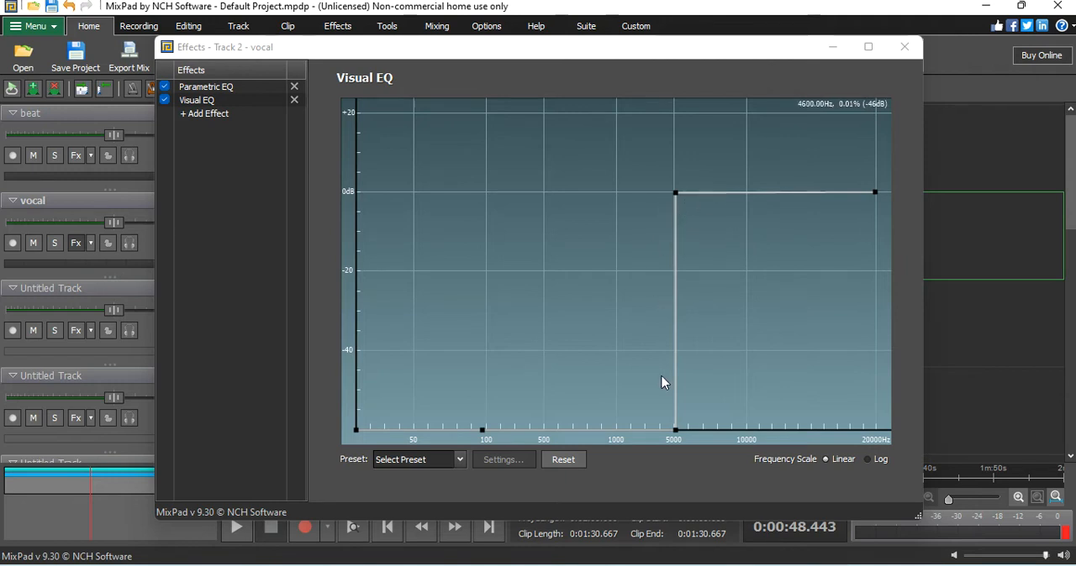
Step: Reshape the low end to about -10 dB at 50 Hz and -2 dB near 100 Hz, cutting everything below about 45 Hz
left_click_drag(674, 429, 448, 209)
left_click_drag(484, 431, 426, 270)
left_click_drag(481, 432, 414, 230)
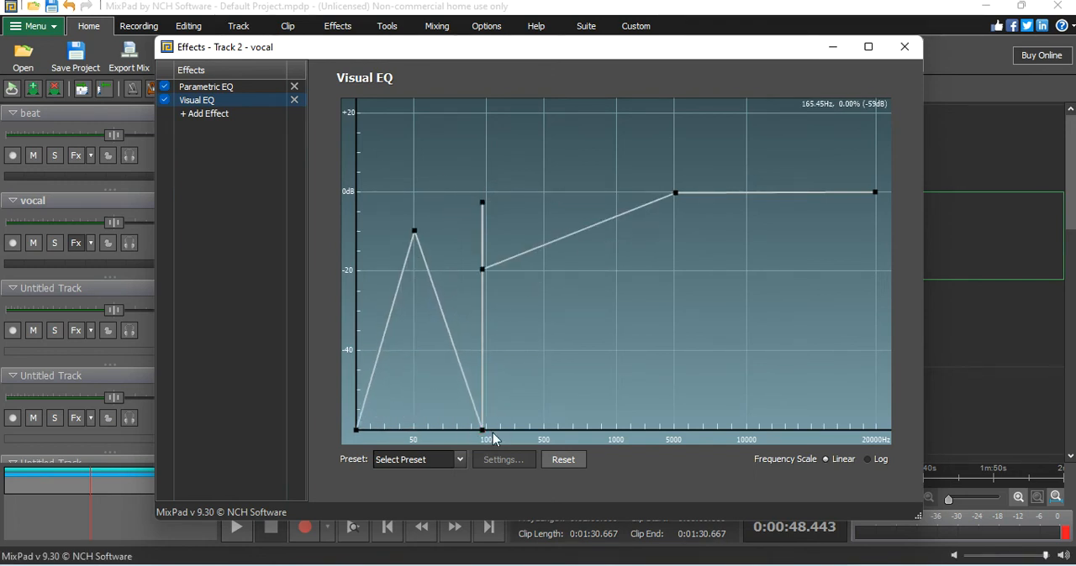
left_click_drag(484, 435, 442, 206)
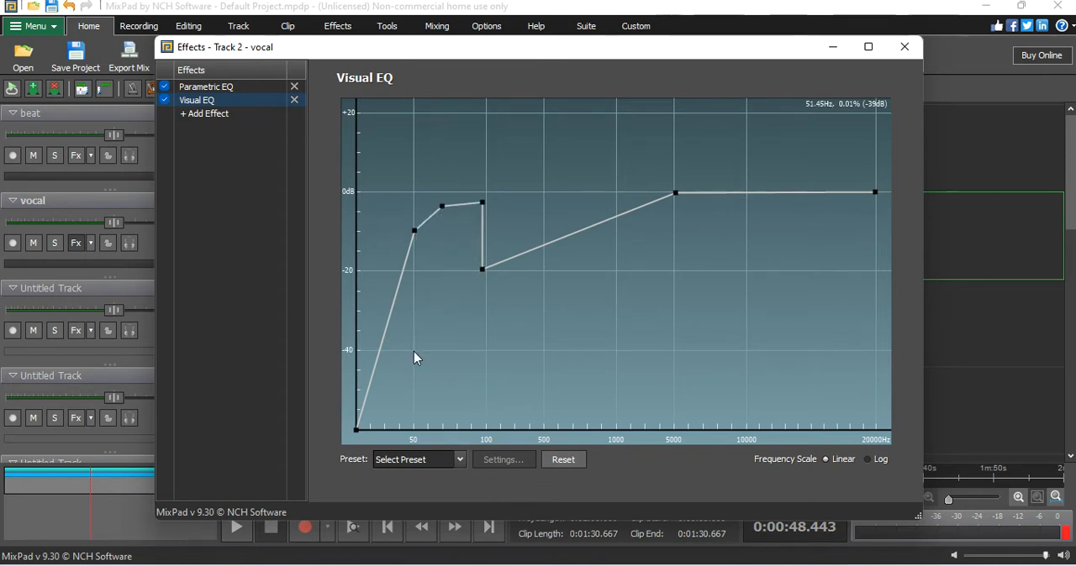
left_click_drag(359, 422, 407, 438)
left_click_drag(482, 270, 564, 200)
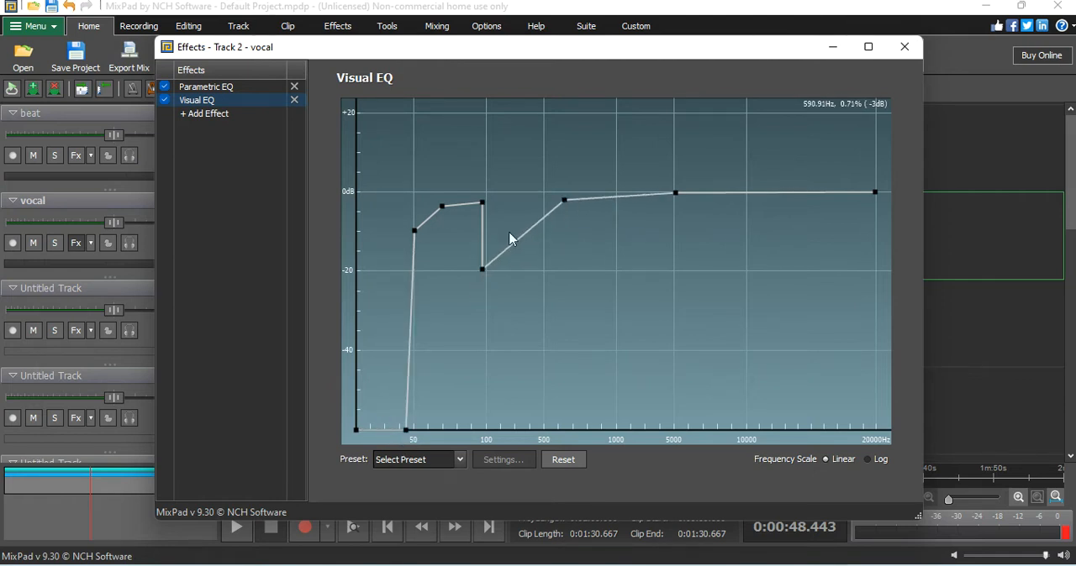
Step: Shape a narrow Visual EQ dip to about -11 dB between 100 and 500 Hz and audition the mix
mouse_move(484, 271)
left_mouse_down()
mouse_move(529, 207)
mouse_move(499, 225)
mouse_move(490, 250)
mouse_move(516, 201)
mouse_move(504, 229)
left_mouse_up()
left_click(519, 223)
left_click(504, 225)
left_click(514, 222)
left_click_drag(515, 221, 536, 197)
left_click(511, 225)
left_click(486, 210)
left_click_drag(486, 223, 494, 221)
left_click(237, 528)
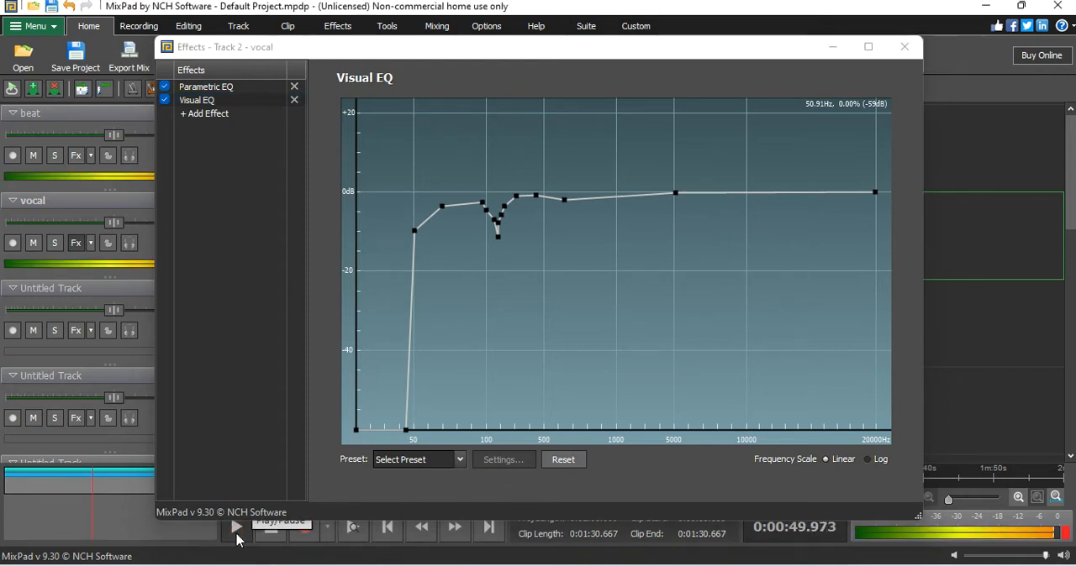
left_click(271, 528)
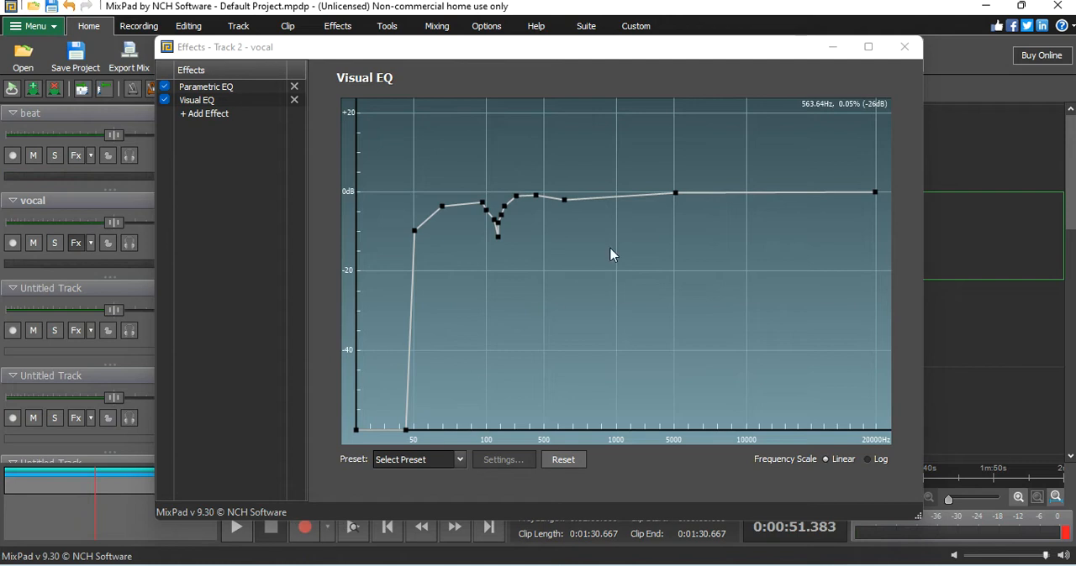
Step: Boost the Visual EQ highs to about 9 dB near 14 kHz and 8 dB near 18 kHz, with a -4 dB dip just above 10 kHz
left_click(858, 192)
left_click(789, 189)
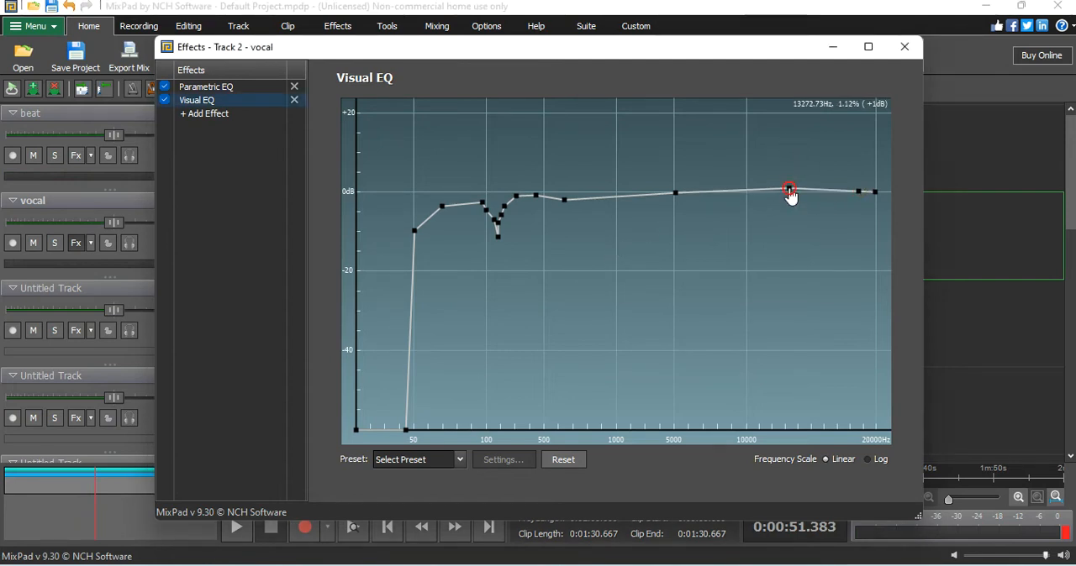
left_click_drag(789, 189, 795, 157)
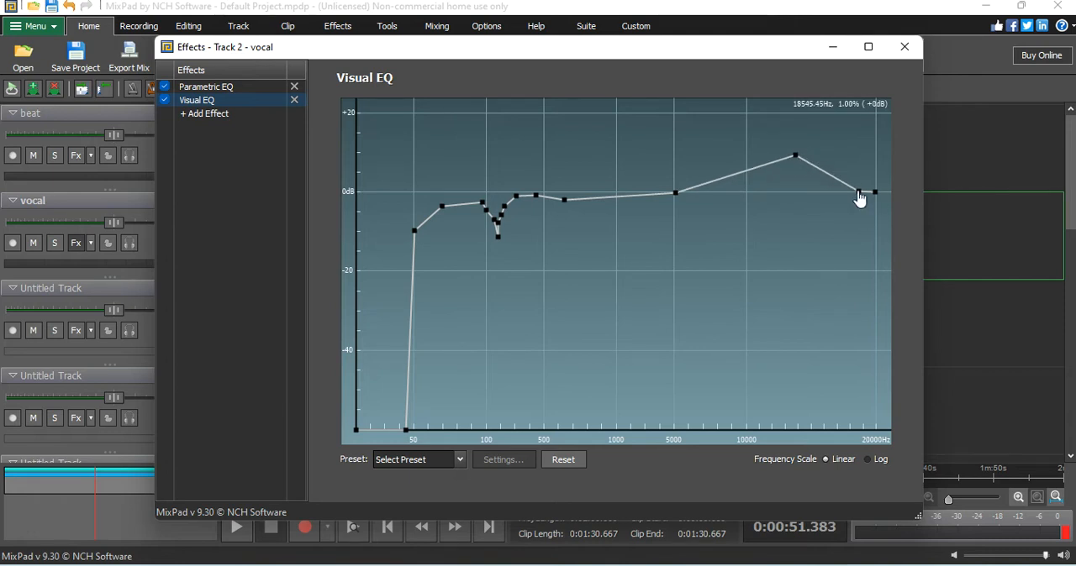
left_click_drag(859, 192, 848, 159)
left_click_drag(747, 169, 774, 171)
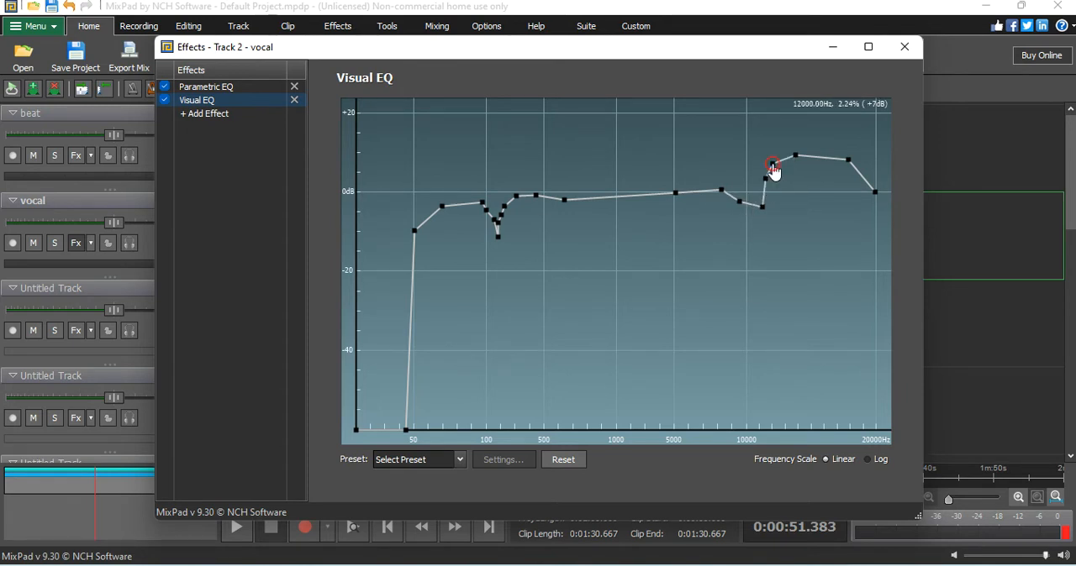
left_click(765, 192)
left_click_drag(766, 204, 756, 208)
Step: Add Visual EQ points between 500 and 5000 Hz to form a rounded boost peaking at about 5 dB near 1000 Hz
left_click_drag(604, 194, 580, 177)
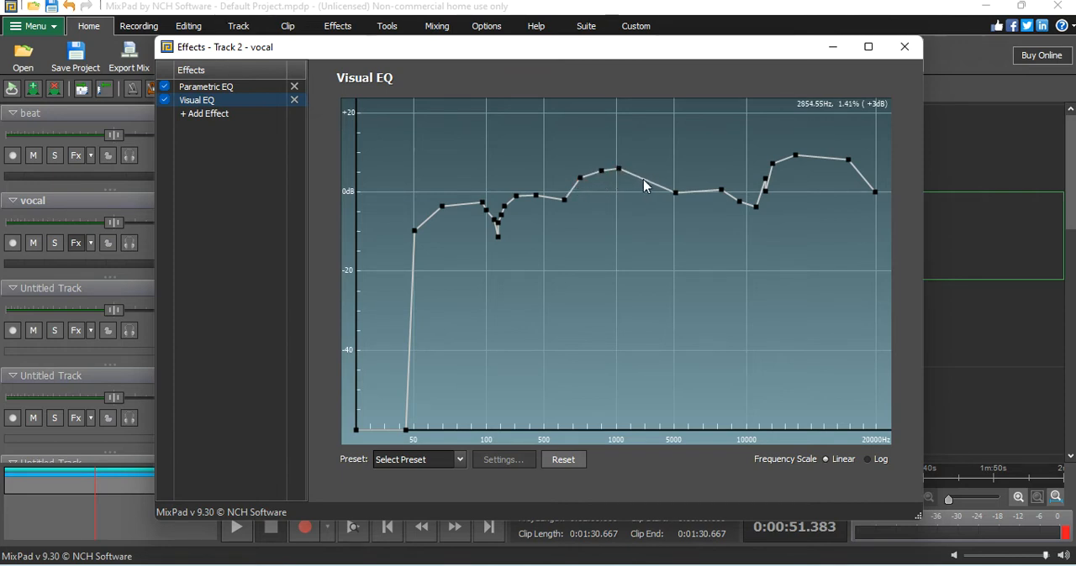
left_click(643, 179)
left_click_drag(617, 169, 580, 184)
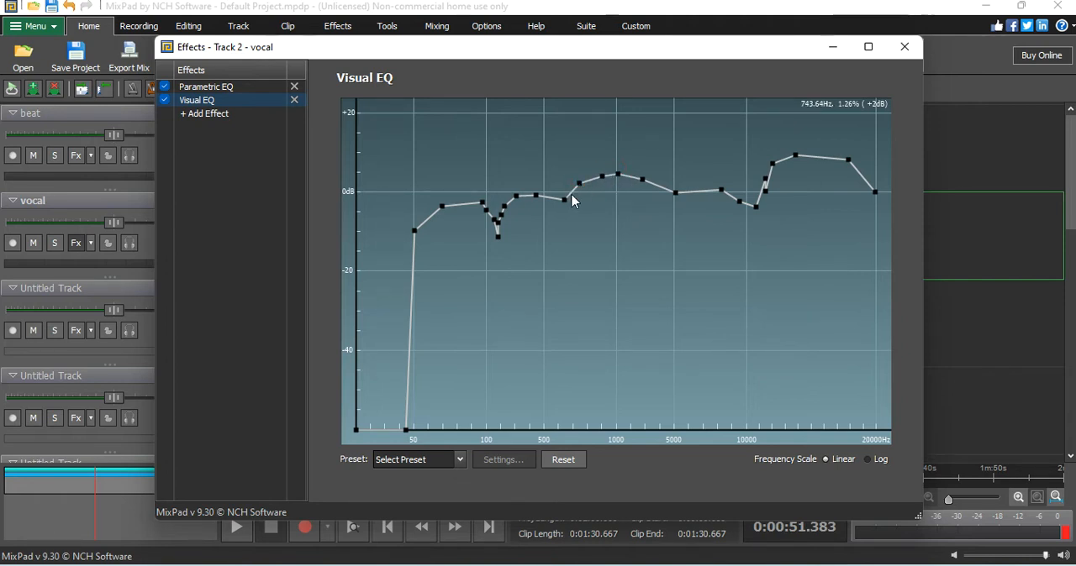
Step: Cut a narrow Visual EQ notch to about -14 dB near 5000 Hz and audition the mix for several seconds
left_click_drag(688, 190, 688, 200)
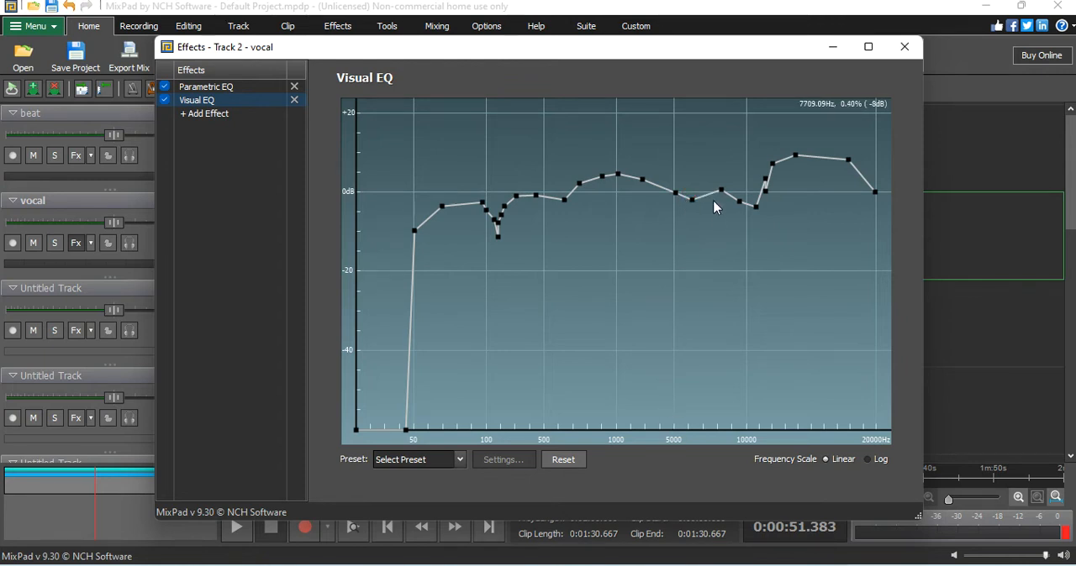
left_click(660, 196)
left_click_drag(674, 194, 679, 270)
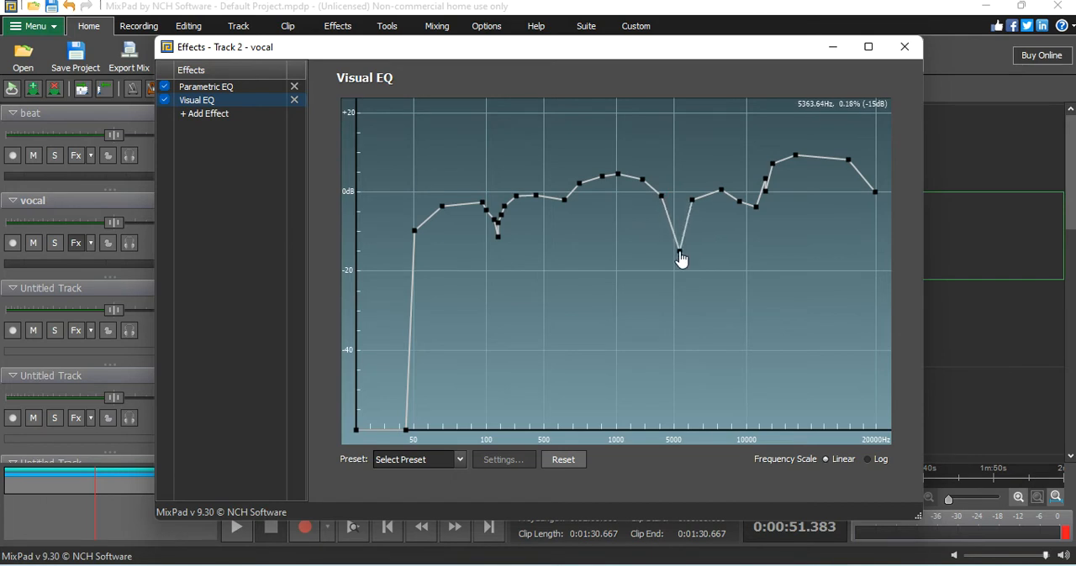
left_click_drag(687, 221, 670, 204)
left_click_drag(679, 254, 675, 251)
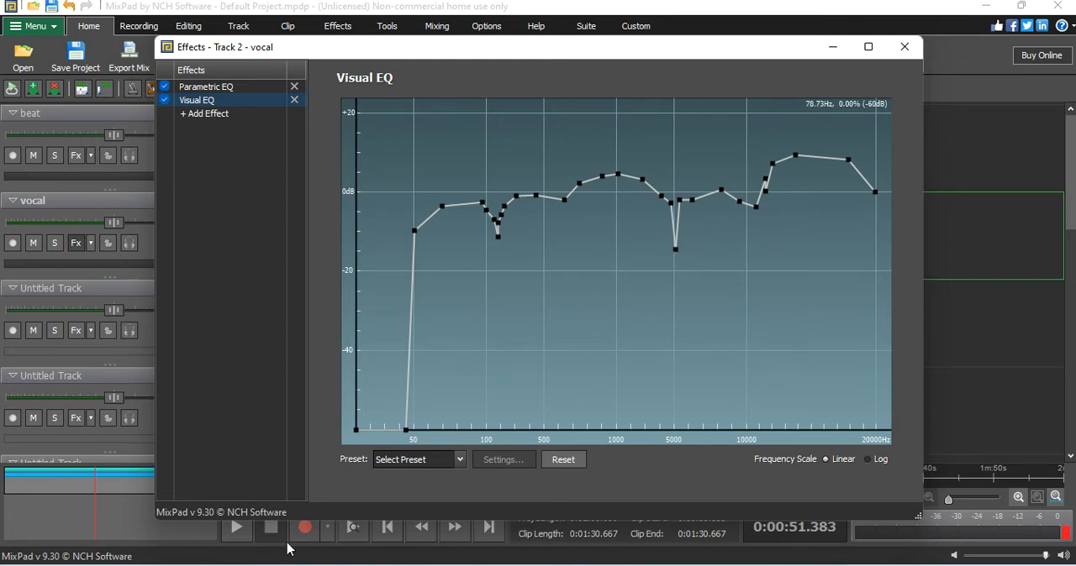
left_click(238, 525)
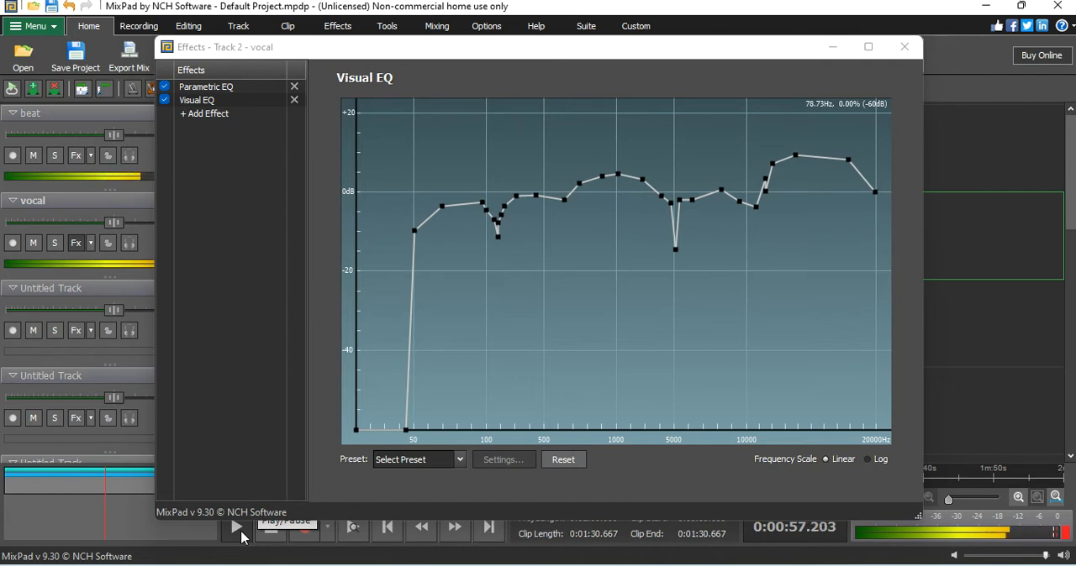
left_click(267, 533)
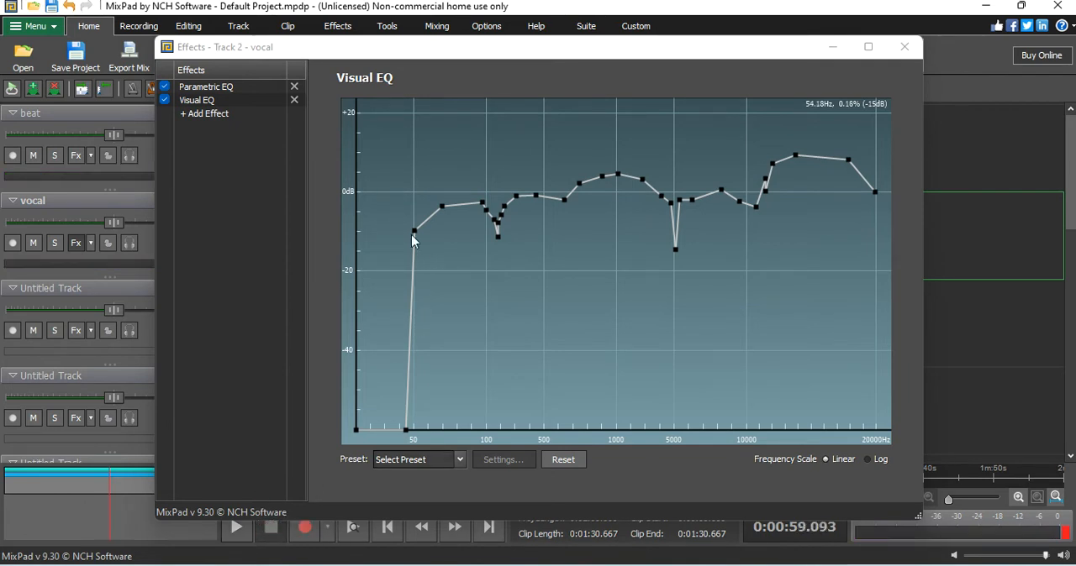
Step: Flatten the boost around 1000 Hz to about 0 dB and reduce the notch near 5000 Hz to about -9 dB
left_click(581, 193)
mouse_move(581, 192)
left_mouse_down()
mouse_move(607, 173)
mouse_move(599, 195)
mouse_move(617, 178)
mouse_move(617, 199)
mouse_move(637, 180)
mouse_move(653, 209)
left_mouse_up()
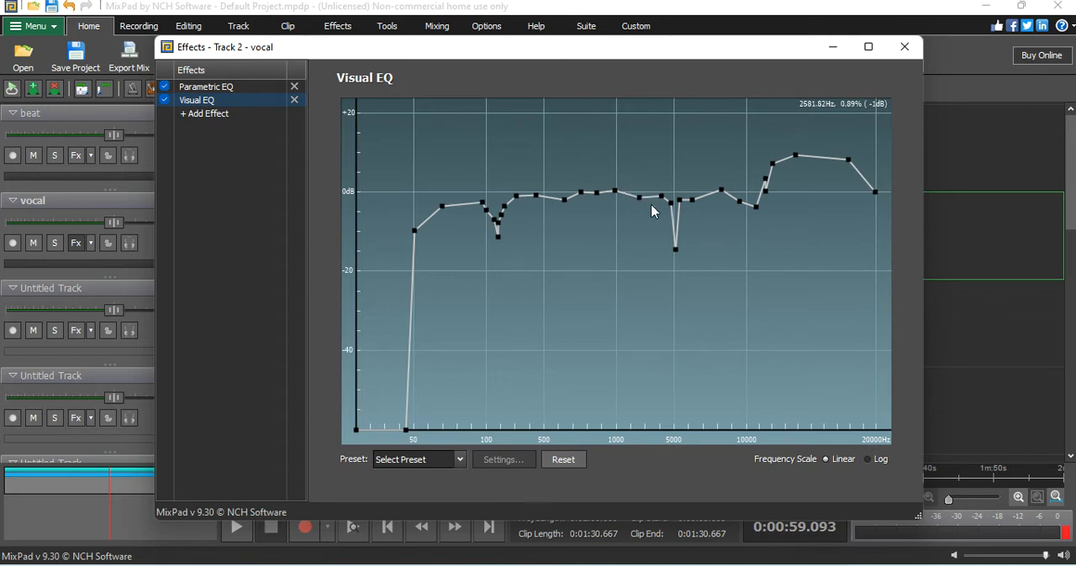
left_click_drag(678, 257, 673, 231)
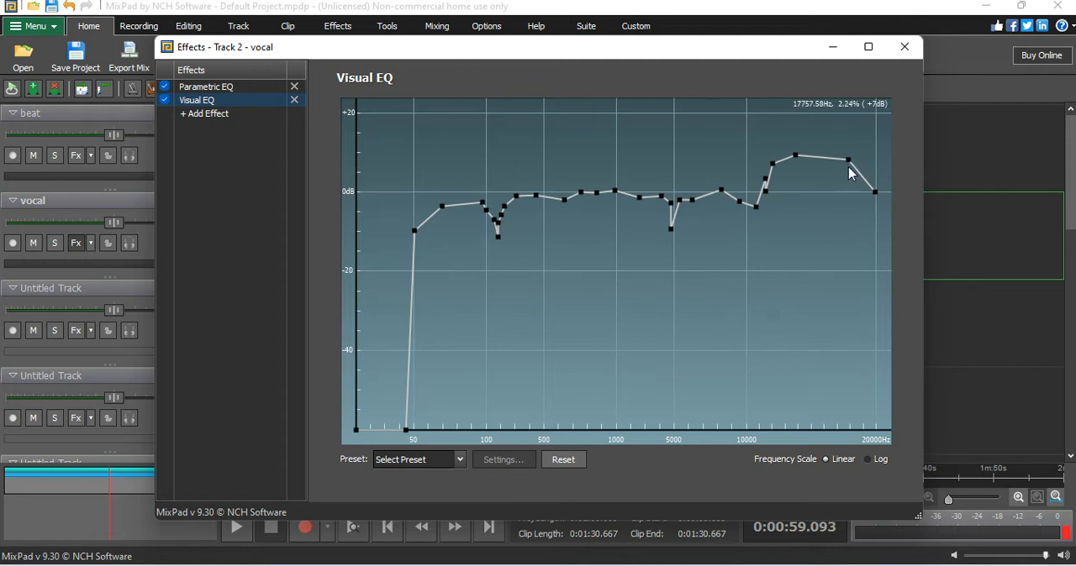
Step: Reduce the Visual EQ boost above 10 kHz to about 6 dB, tapering toward 20 kHz, and close the effects
left_click_drag(855, 172, 797, 167)
left_click_drag(773, 165, 783, 169)
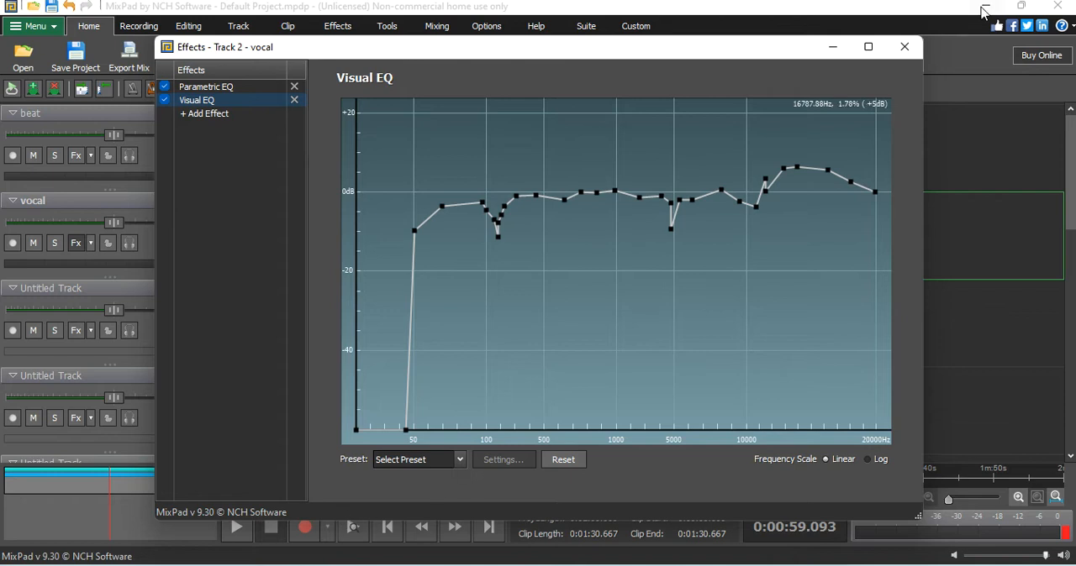
left_click(904, 47)
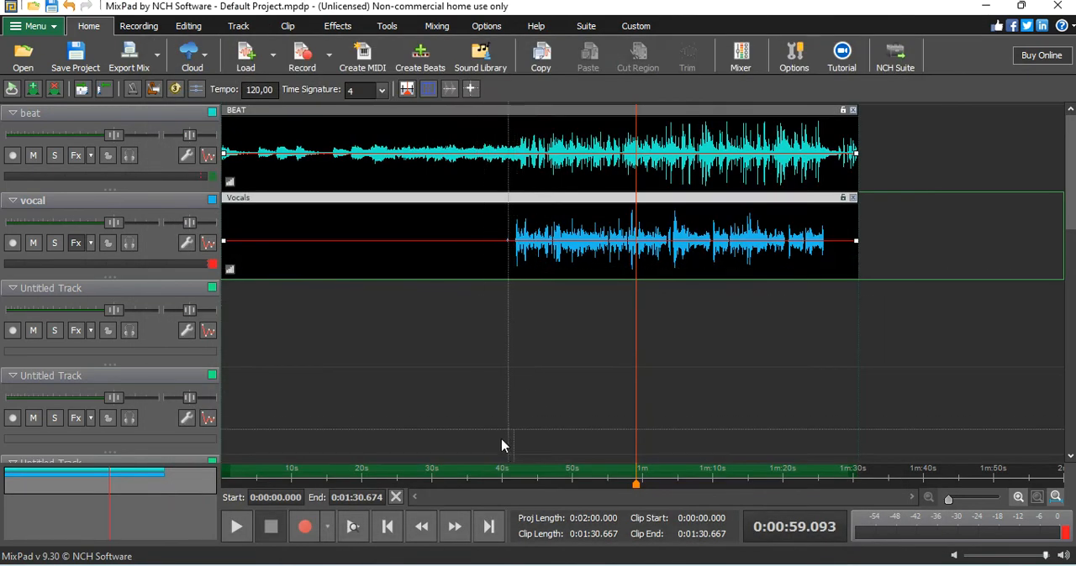
Step: Move the playhead back to about 0:37 and play the mix through the start of the vocals
left_click(481, 481)
left_click(228, 528)
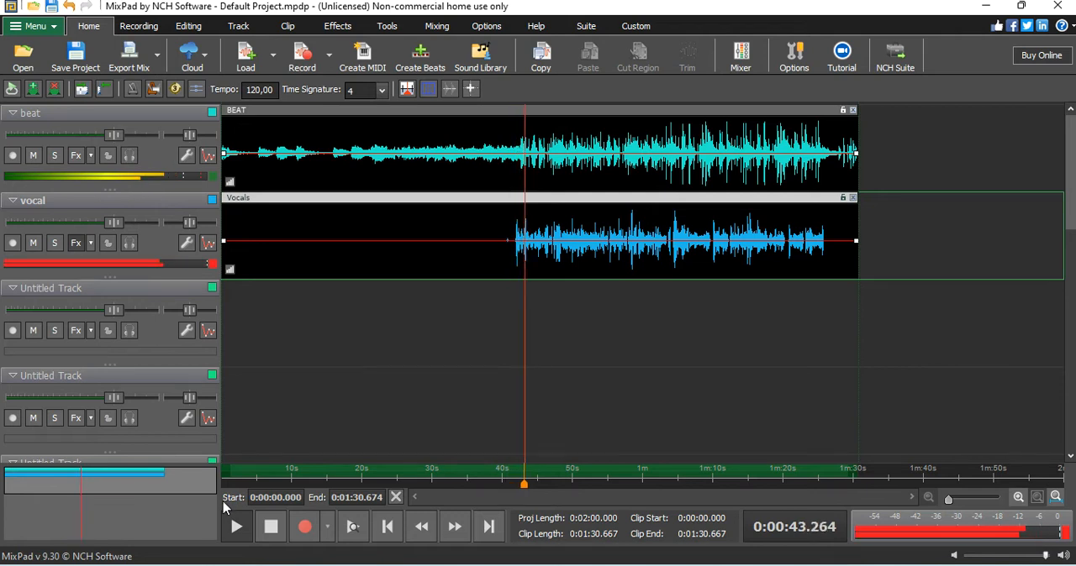
left_click(270, 529)
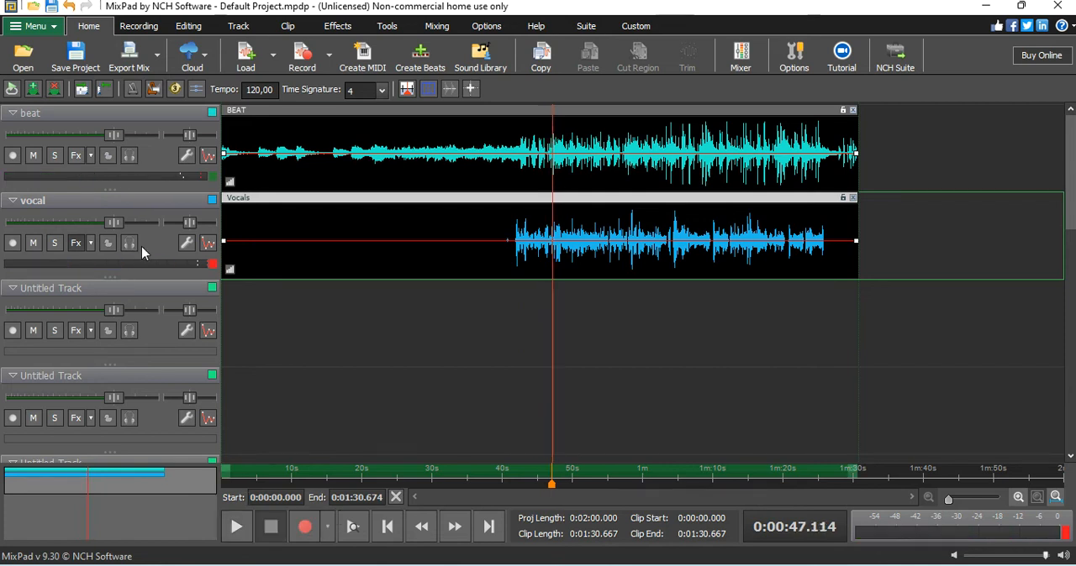
Step: Reopen the vocal track's effects, bypass both Parametric EQ and Visual EQ, and audition the unprocessed vocal
left_click(75, 243)
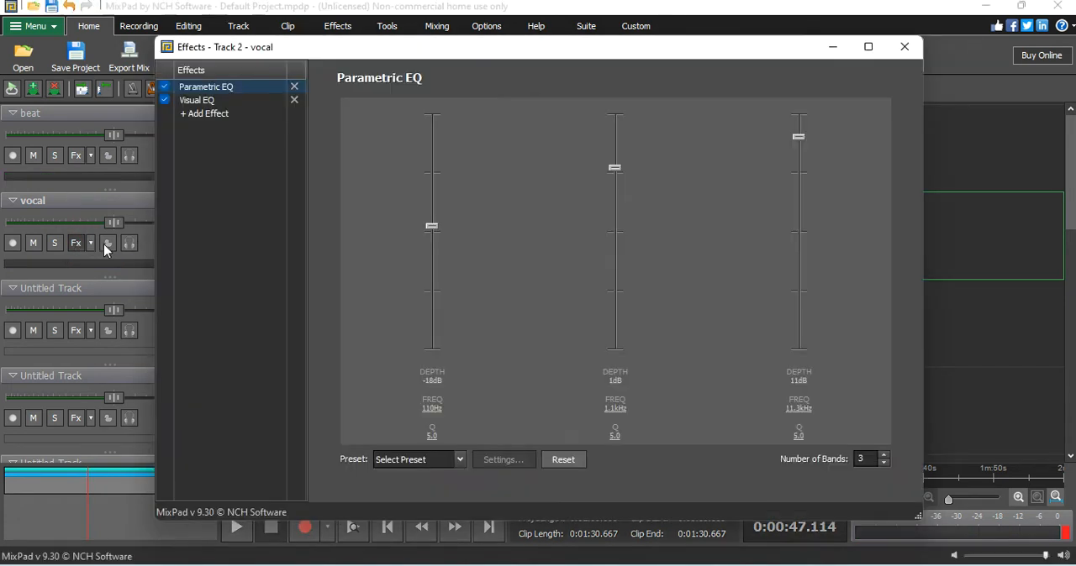
left_click(165, 86)
left_click(165, 100)
left_click(237, 537)
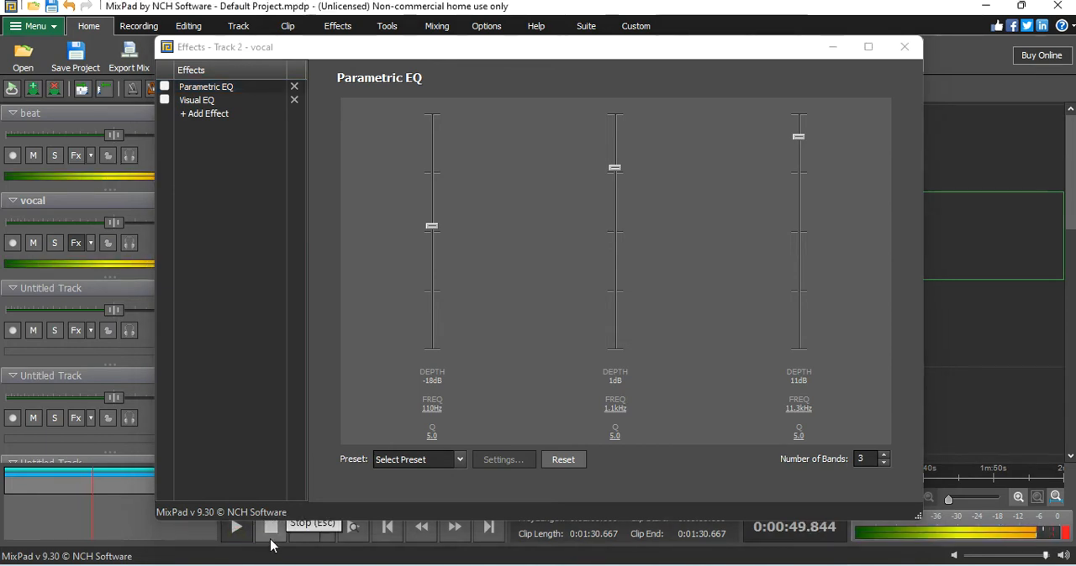
left_click(273, 539)
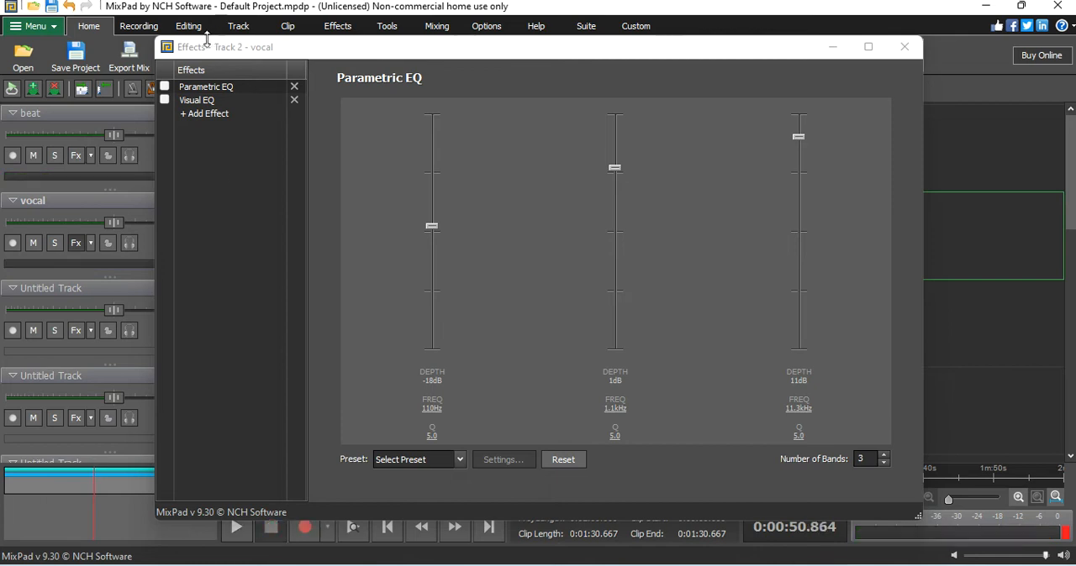
Step: Re-enable both Parametric EQ and Visual EQ on the vocal track and audition the processed mix
left_click(166, 102)
left_click(165, 85)
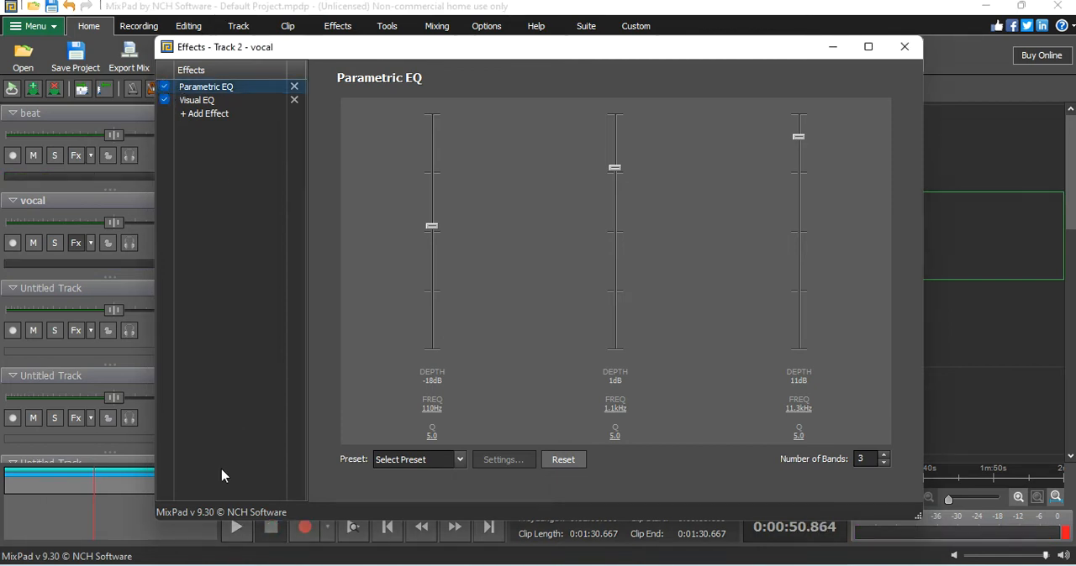
left_click(236, 530)
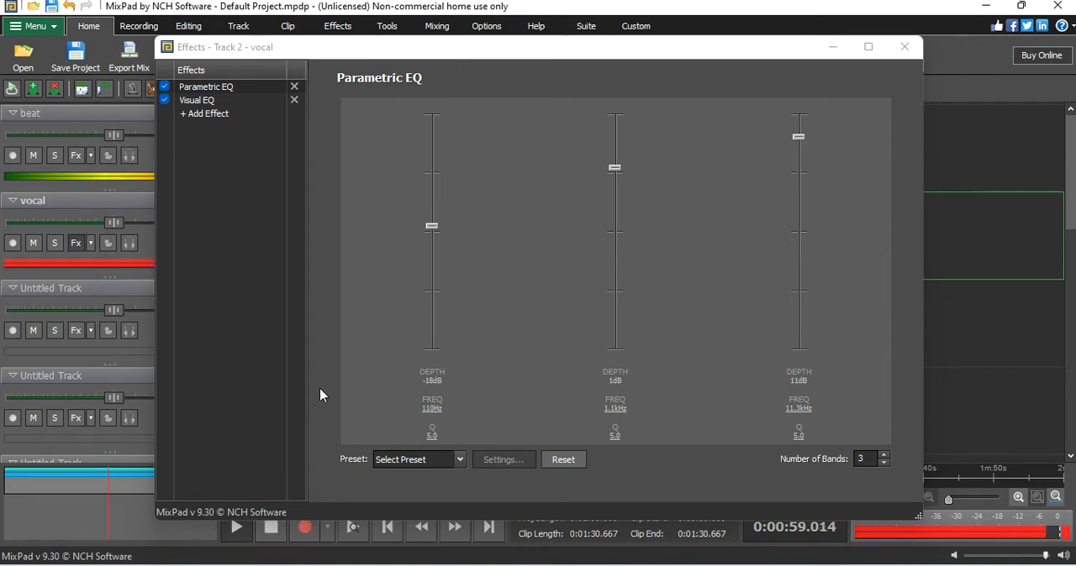
left_click(266, 526)
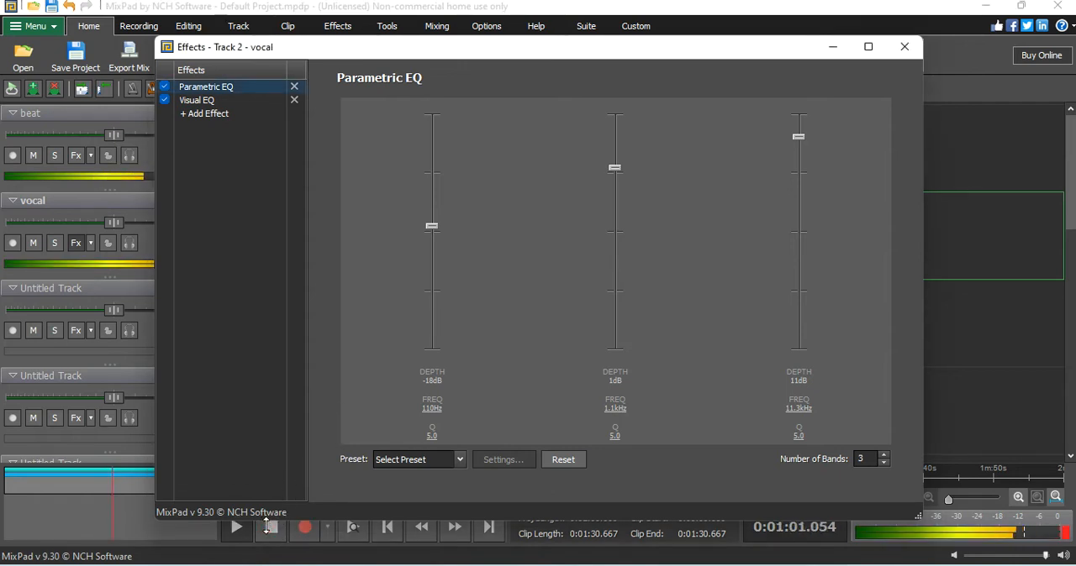
left_click(269, 525)
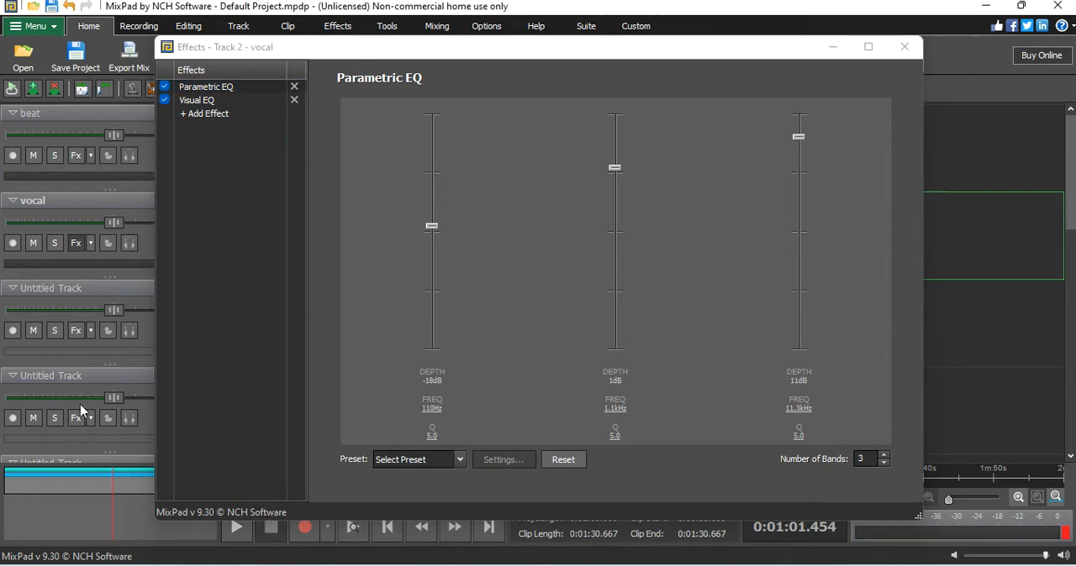
Step: Bypass Parametric EQ and Visual EQ on the vocal track and audition the unprocessed vocal once more
left_click(164, 87)
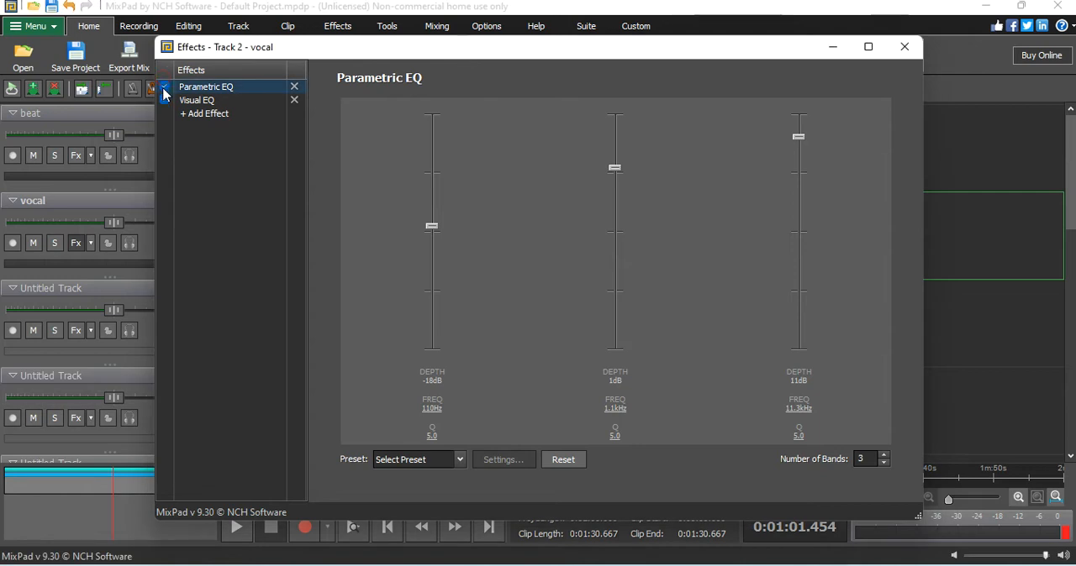
left_click(238, 529)
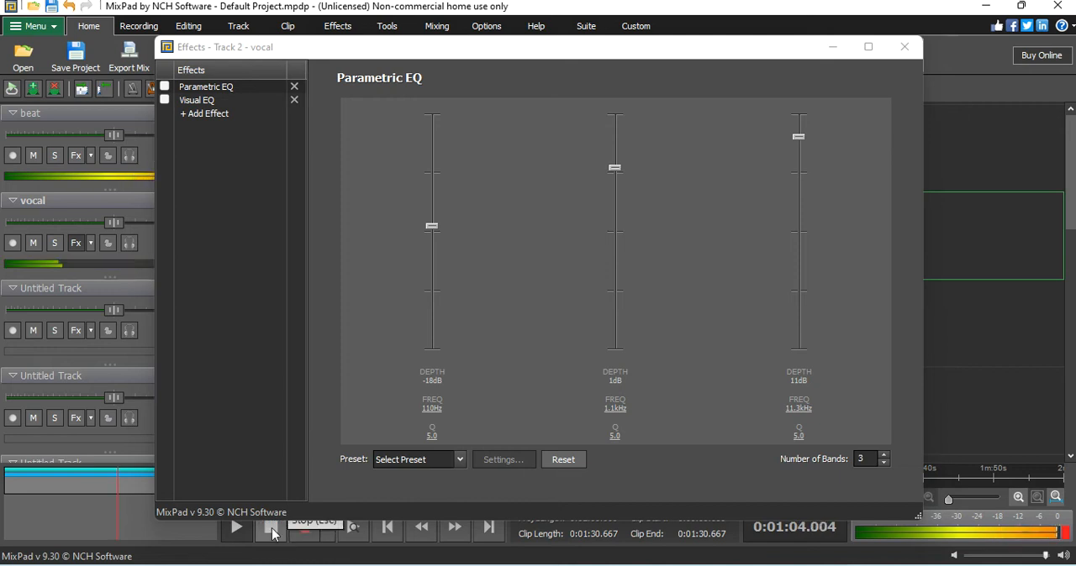
left_click(271, 529)
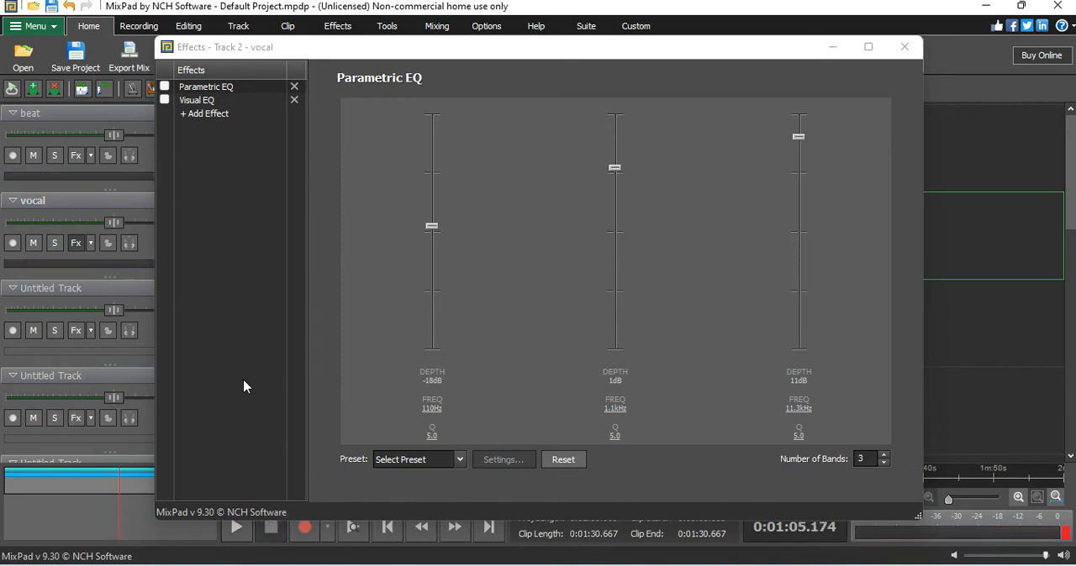
Step: Switch Parametric EQ and Visual EQ back on, audition the processed vocal, and close the effects
left_click(165, 87)
left_click(165, 100)
left_click(236, 528)
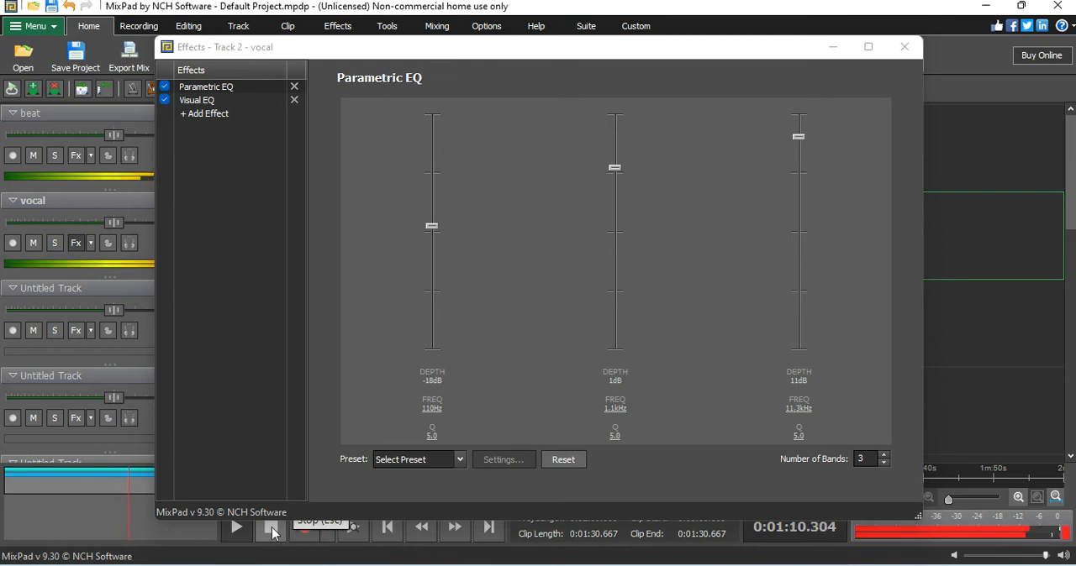
left_click(280, 523)
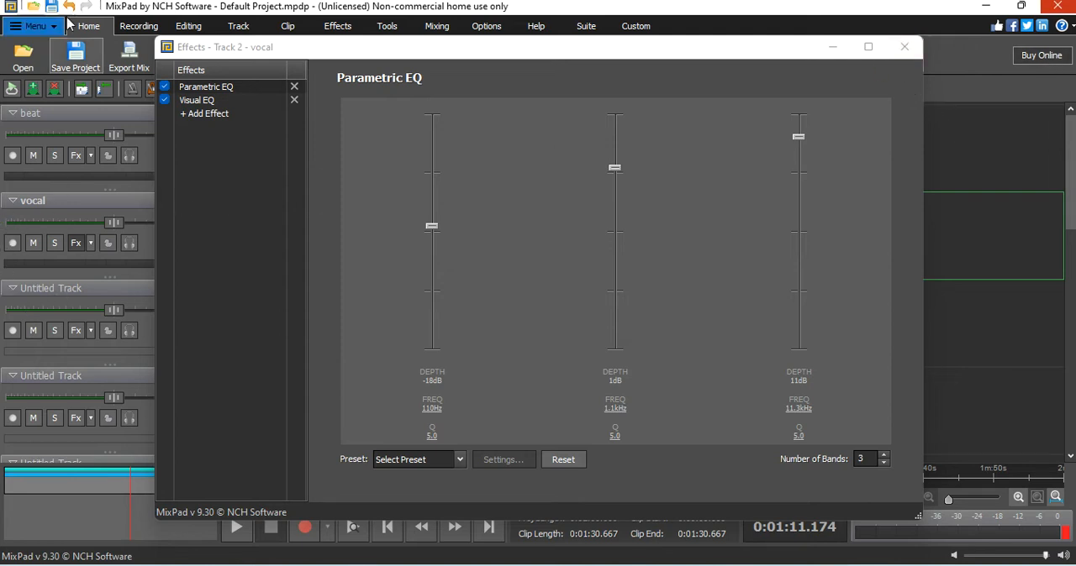
left_click(900, 49)
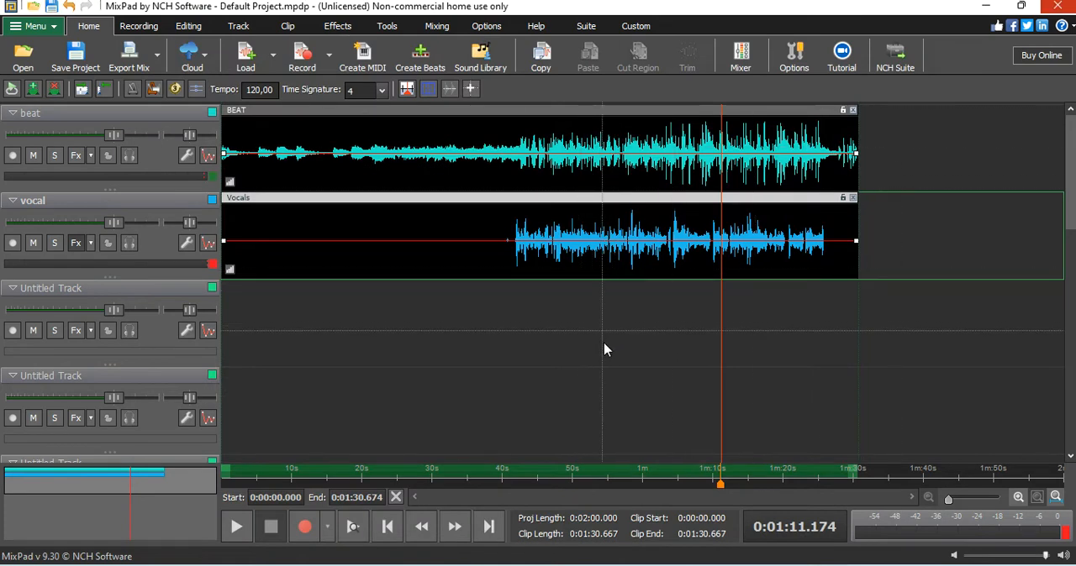
Step: Move the playhead to about 0:38 and add a Compressor to the vocal track's effects
left_click(493, 475)
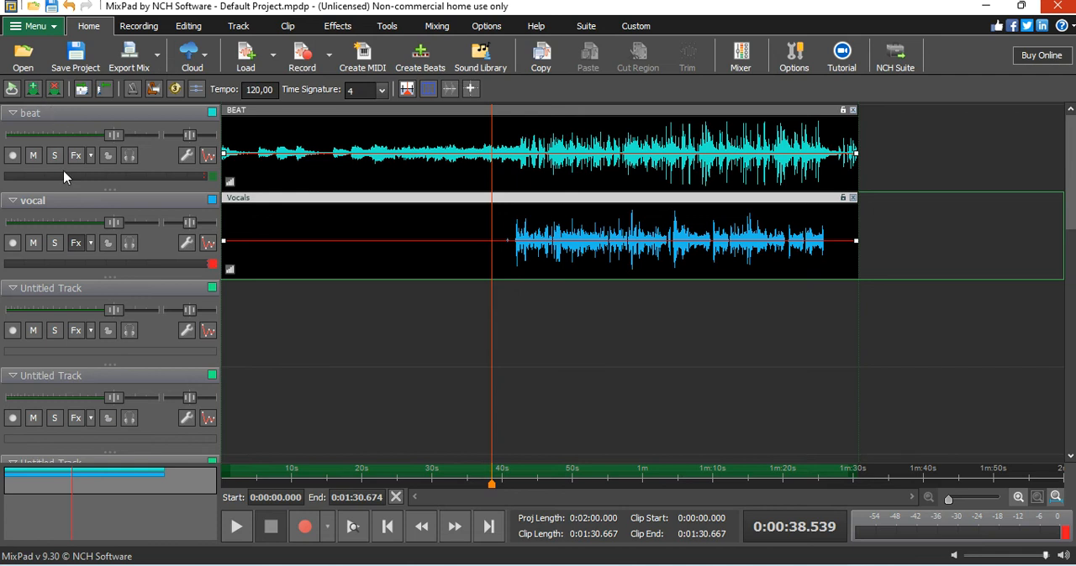
left_click(73, 249)
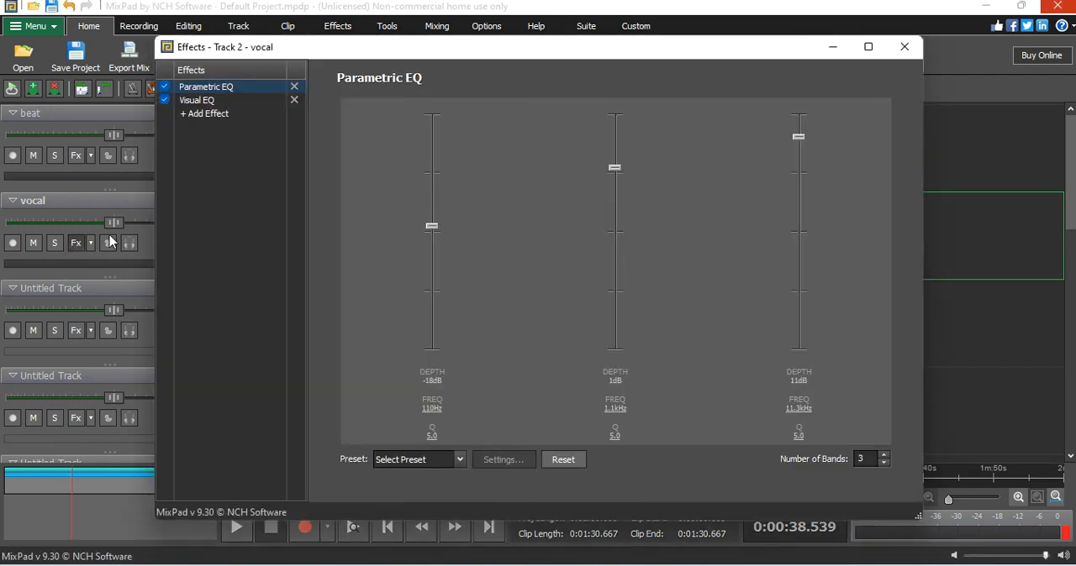
left_click(209, 114)
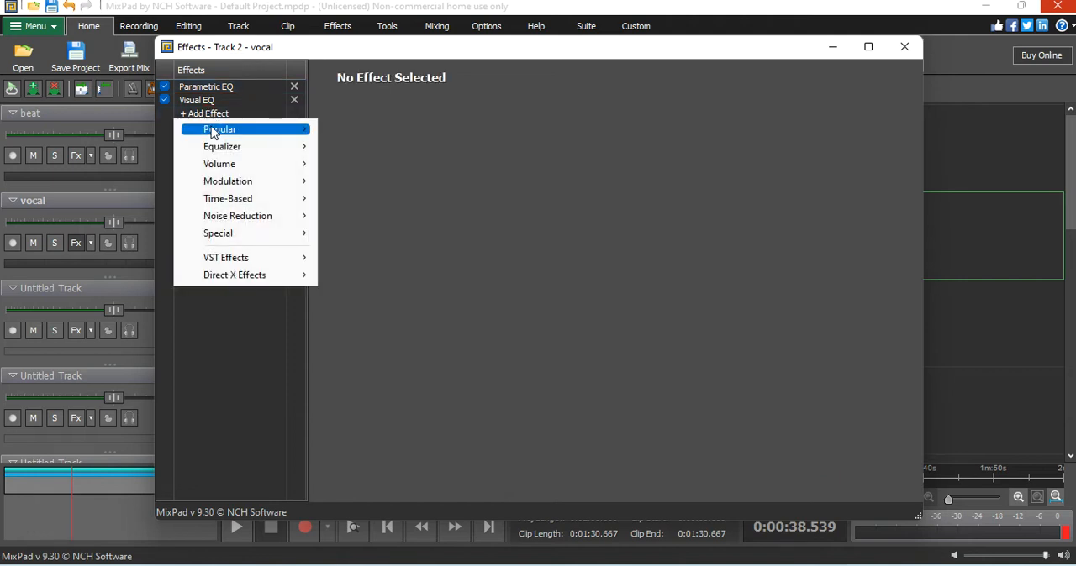
mouse_move(229, 171)
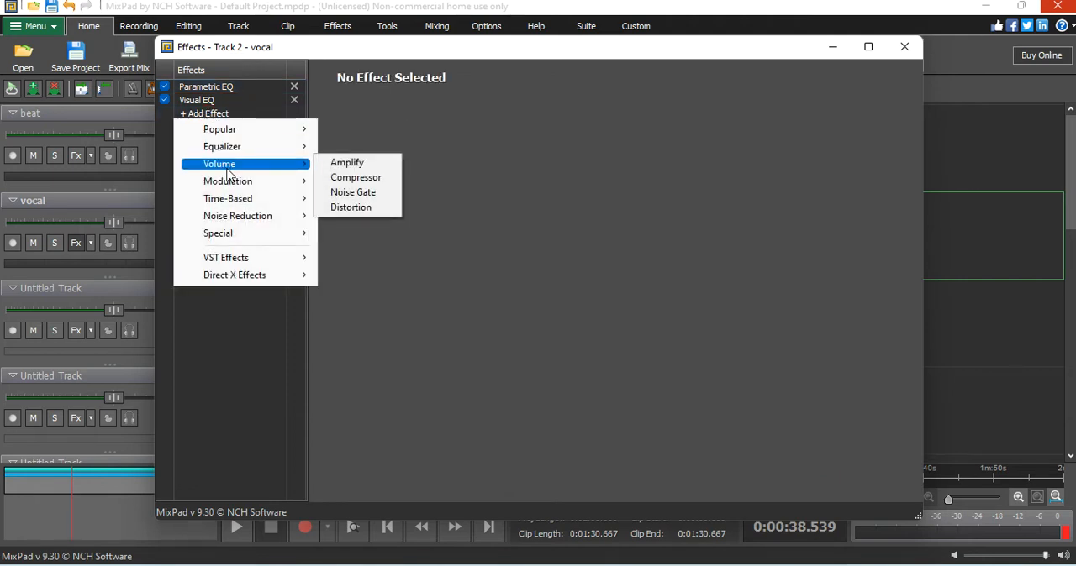
left_click(351, 179)
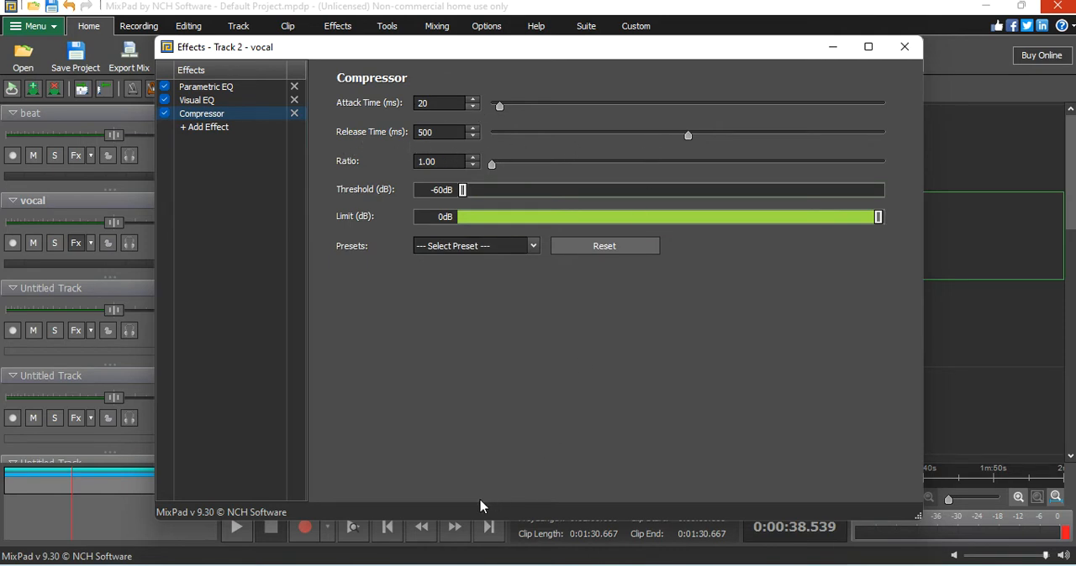
Step: Set the Compressor's attack time to 1 ms, release time to 210 ms and threshold to -49 dB
left_click_drag(689, 137, 844, 136)
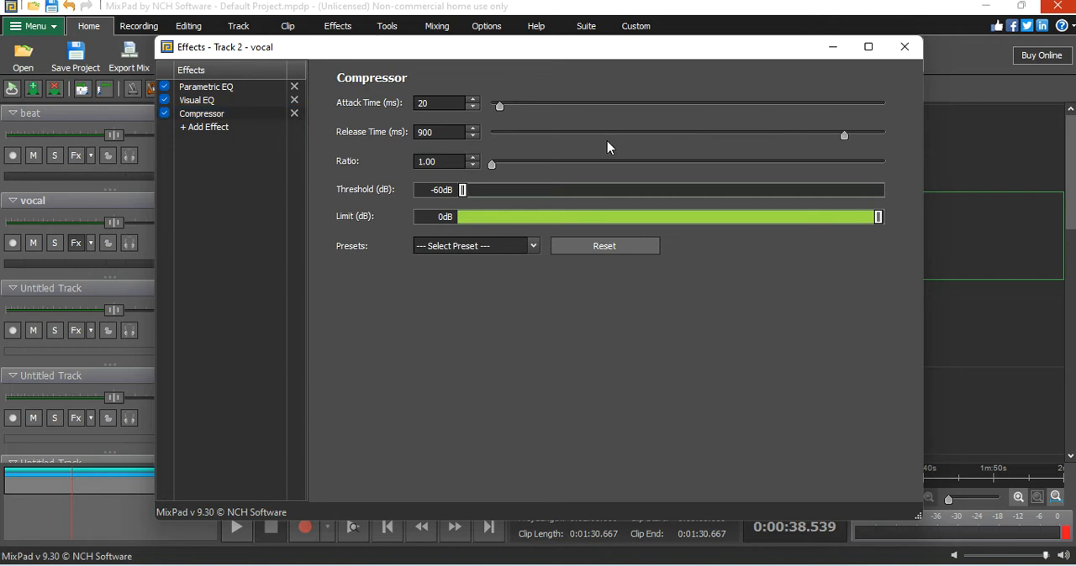
left_click_drag(843, 136, 570, 152)
left_click_drag(498, 109, 491, 108)
left_click_drag(464, 196, 567, 197)
left_click_drag(614, 197, 539, 208)
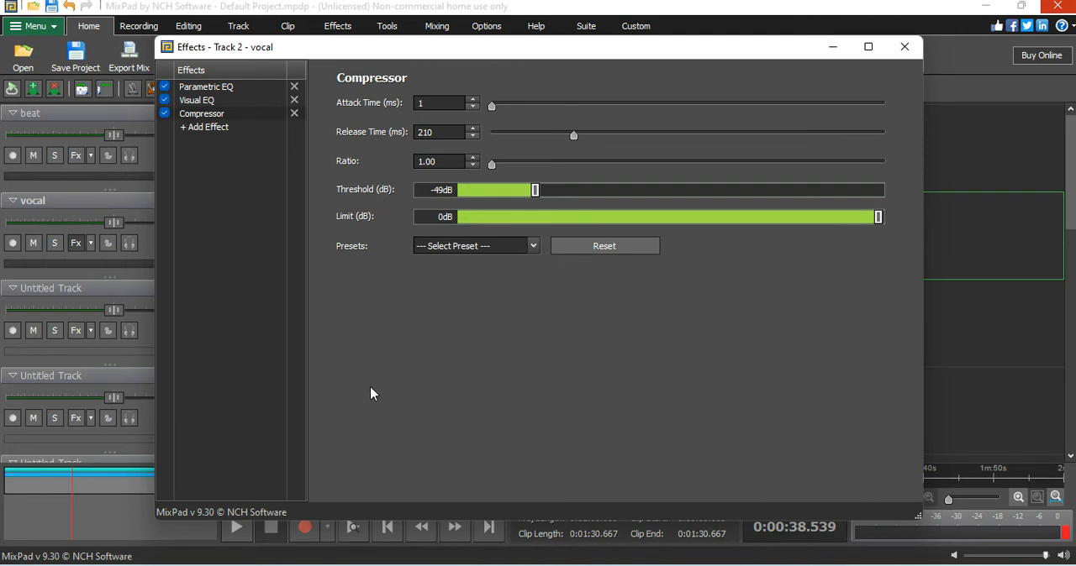
Step: Check the available Compressor presets, set the threshold to -50 dB, and audition the mix
left_click(353, 401)
left_click(533, 247)
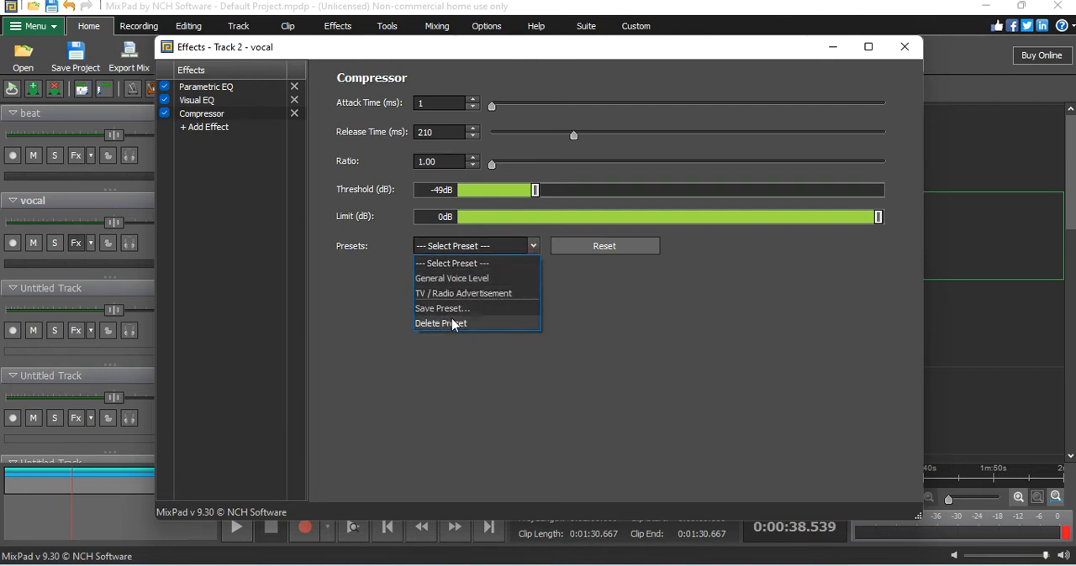
left_click(591, 303)
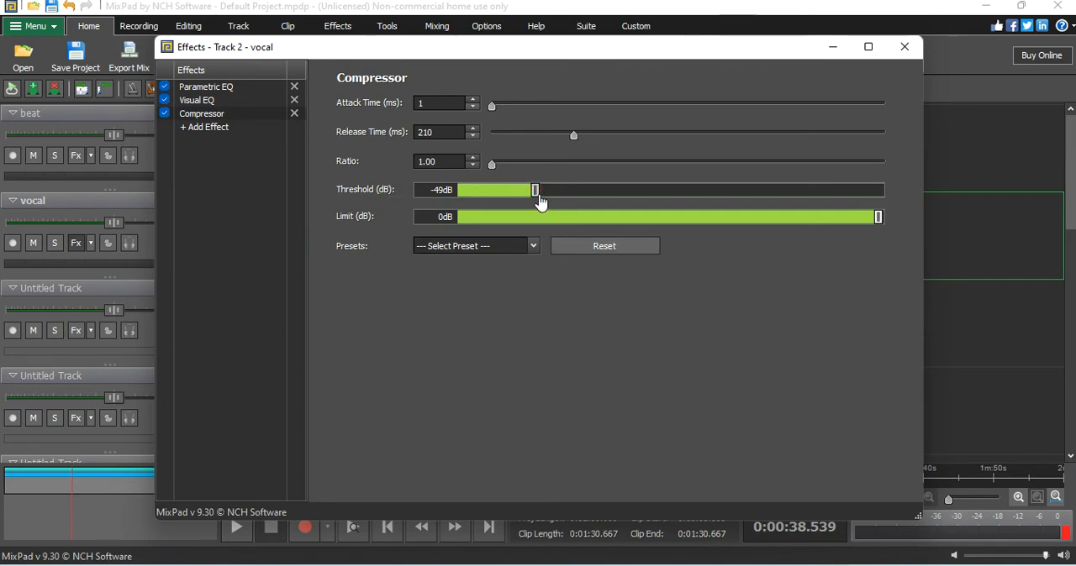
left_click_drag(540, 202, 535, 199)
left_click(237, 535)
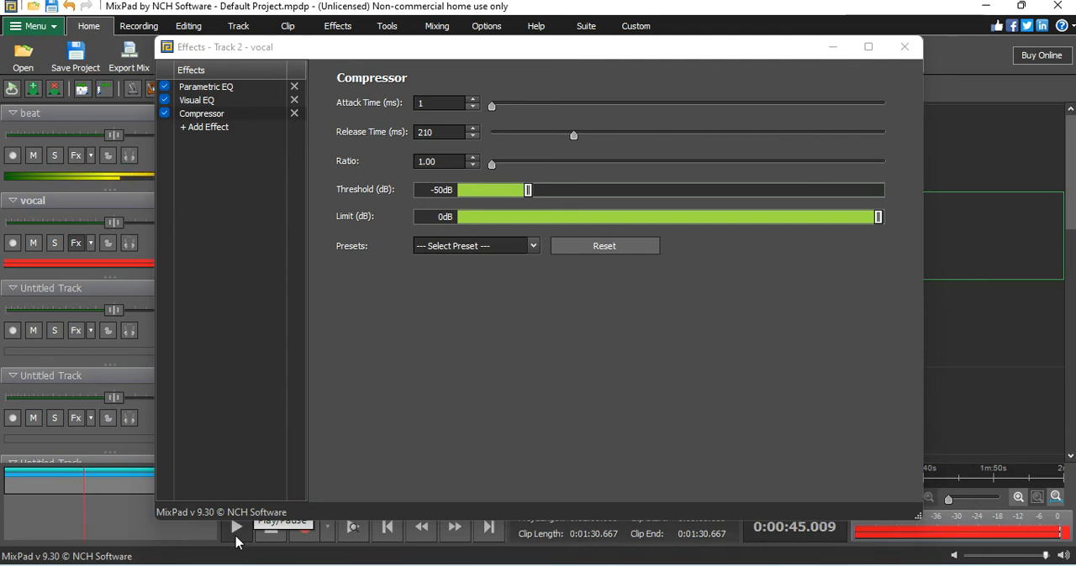
left_click(271, 528)
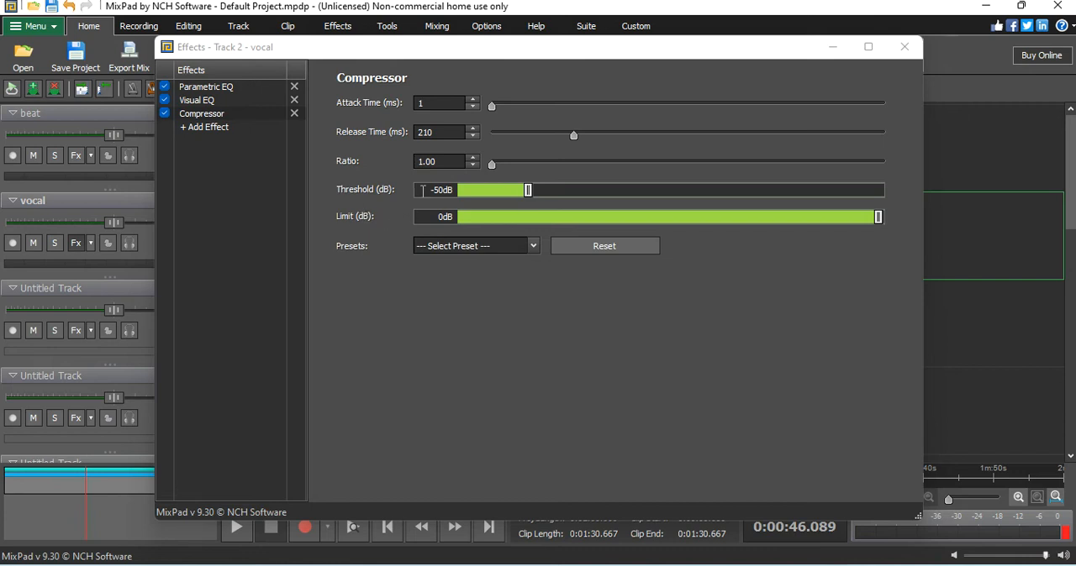
Step: Lower the Compressor's threshold to -59 dB and audition the mix again
left_click_drag(529, 191, 472, 195)
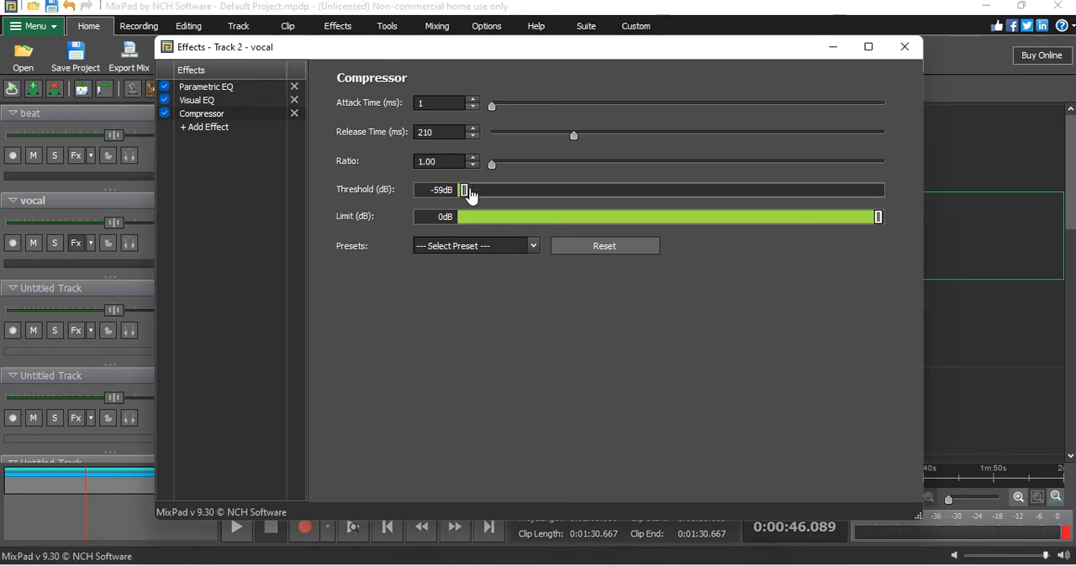
left_click(236, 529)
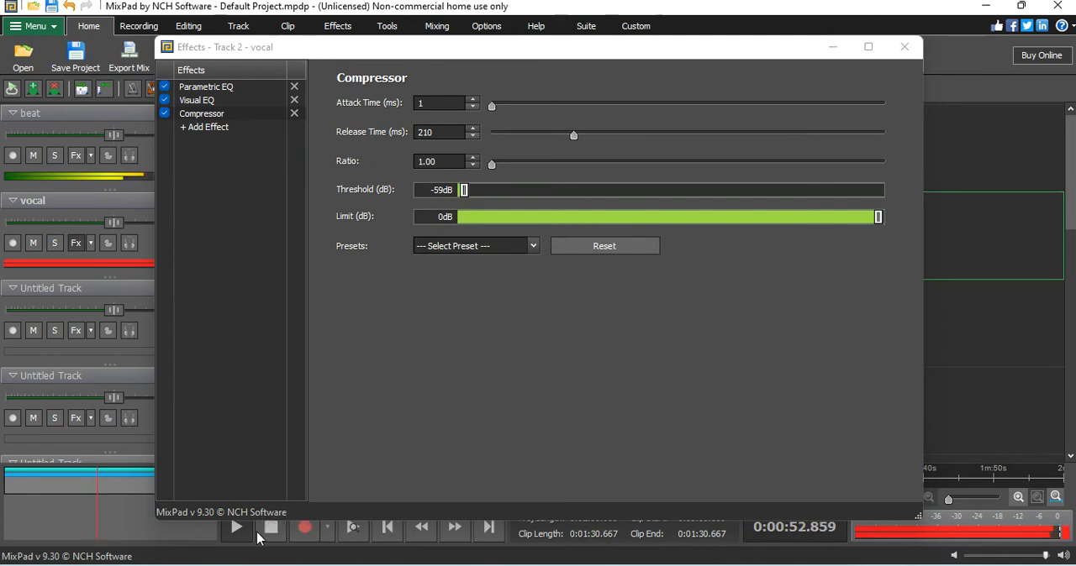
left_click(271, 529)
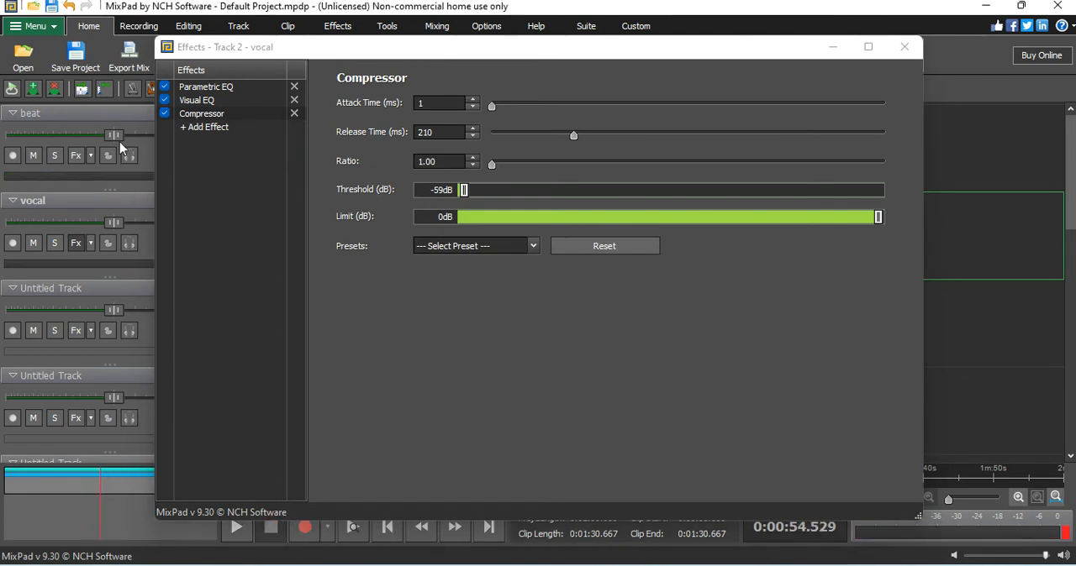
Step: Replace the Compressor on the vocal track with the GComp VST effect
left_click(294, 113)
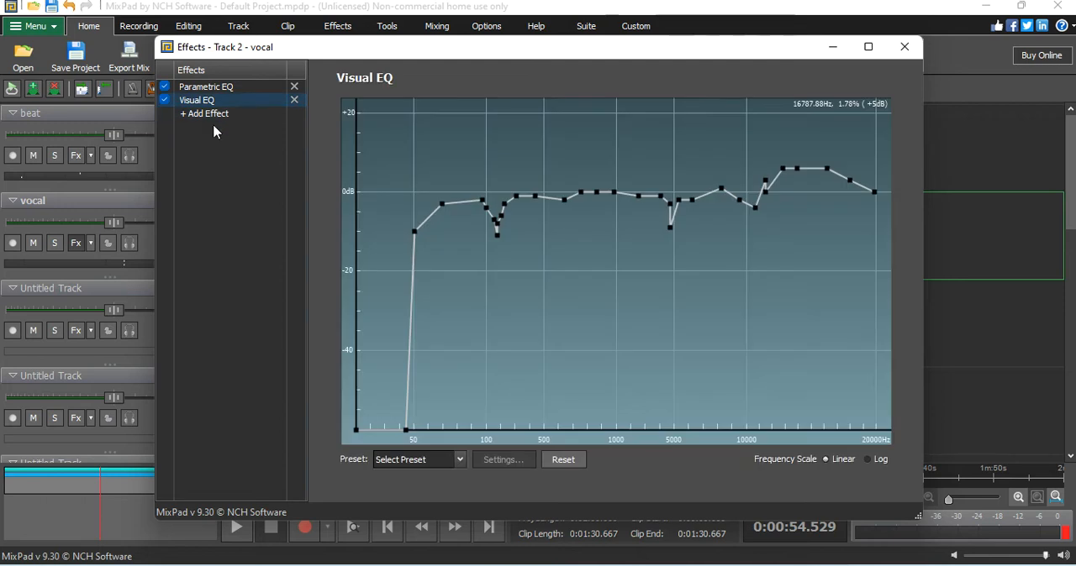
left_click(208, 115)
mouse_move(250, 259)
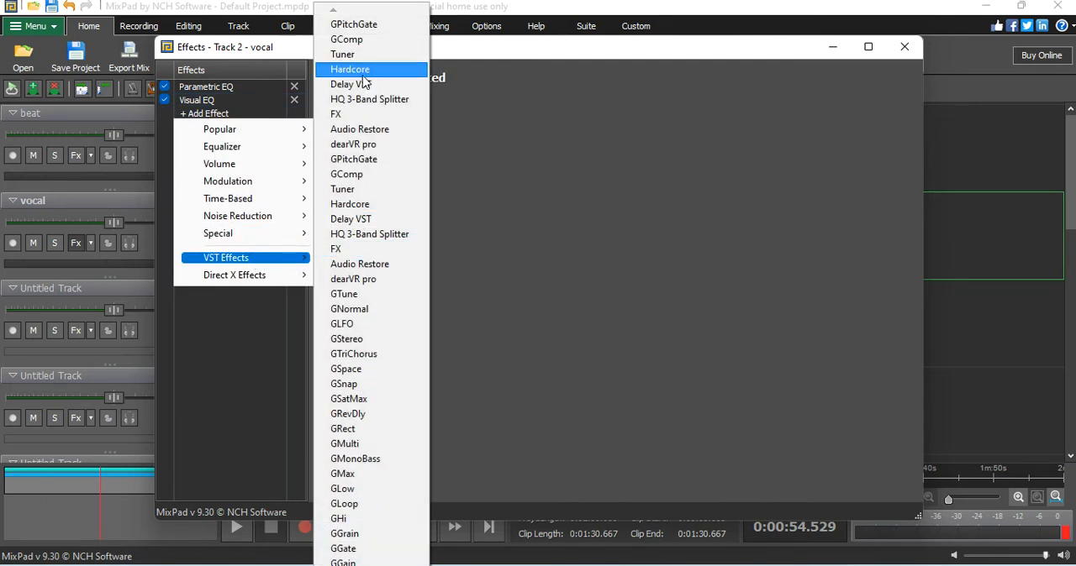
left_click(361, 40)
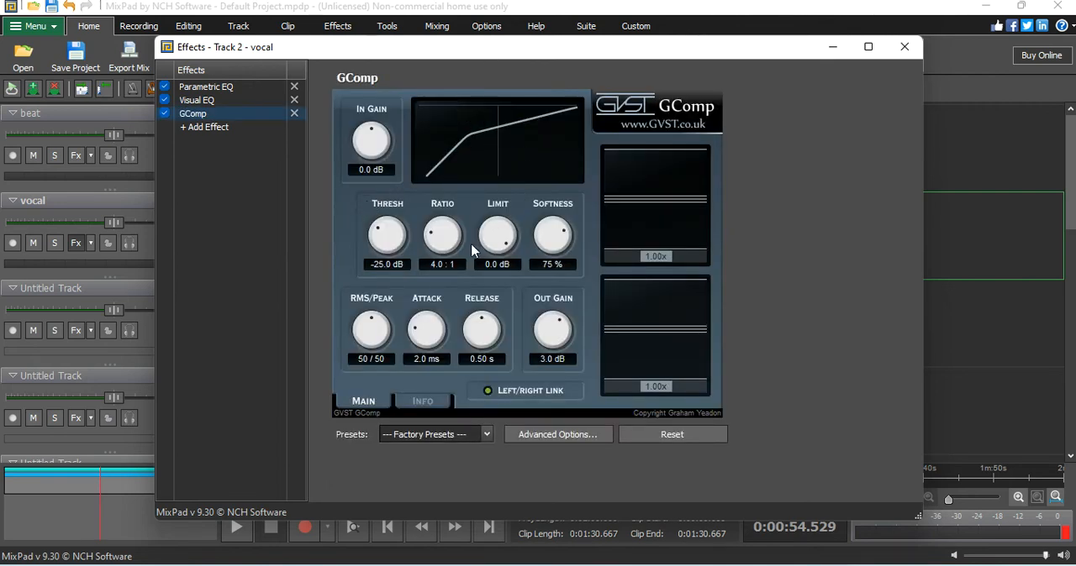
Step: Set GComp's ratio to 1.3 : 1 and audition the mix
mouse_move(439, 242)
left_mouse_down()
mouse_move(458, 261)
mouse_move(457, 243)
mouse_move(454, 253)
left_mouse_up()
left_click(241, 532)
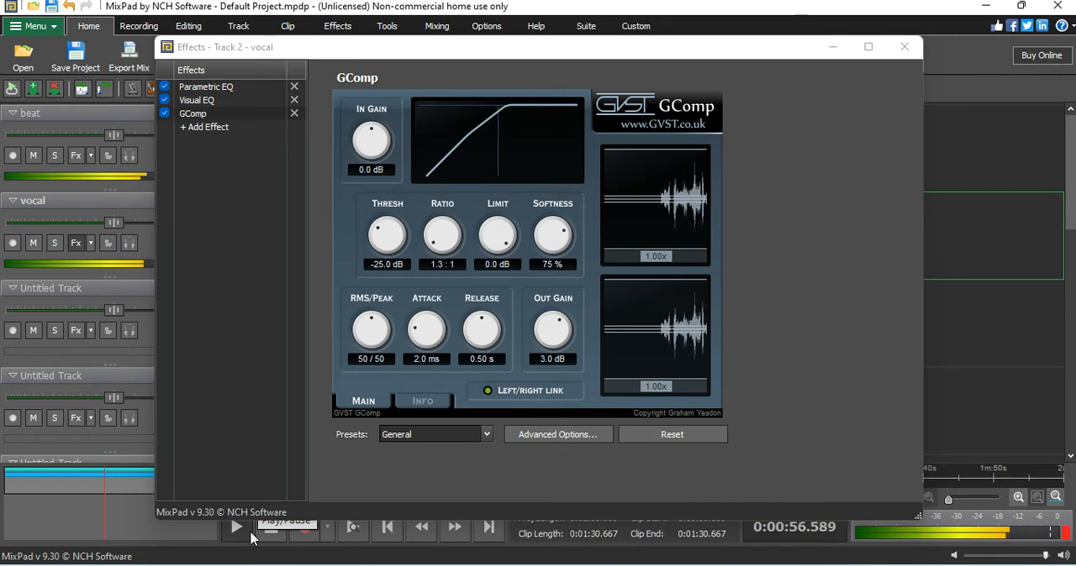
left_click(270, 529)
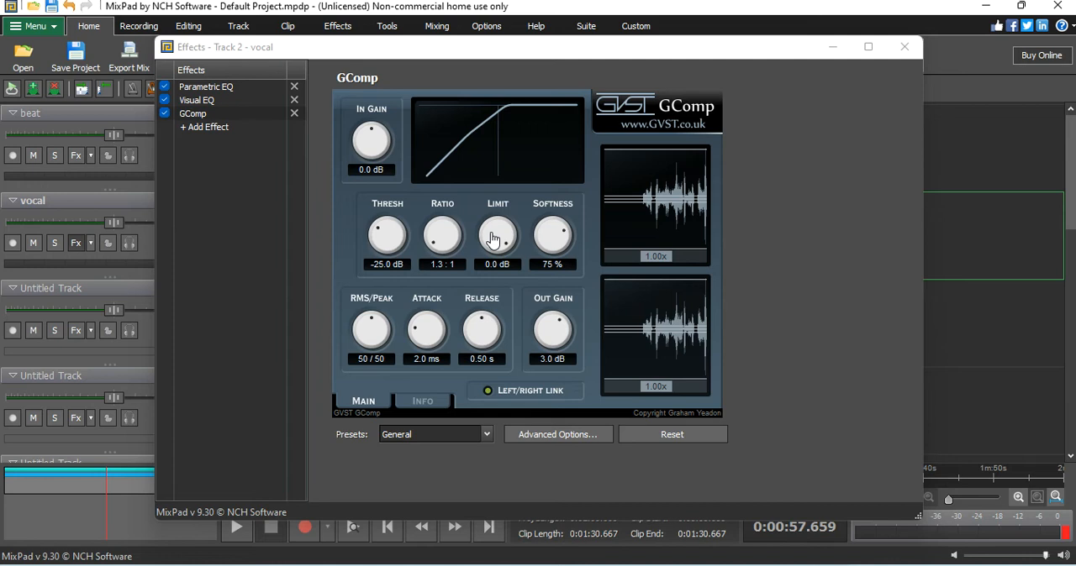
Step: Set GComp's threshold to -36.0 dB, attack to 1.4 ms and release to 0.30 s, and audition the mix
left_click_drag(376, 241, 385, 4)
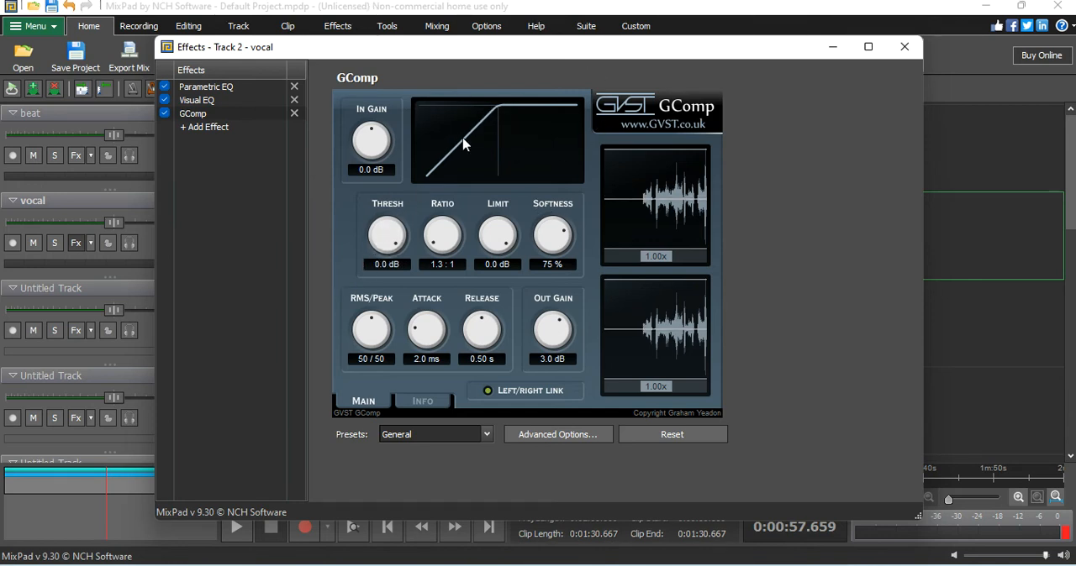
left_click_drag(385, 237, 382, 353)
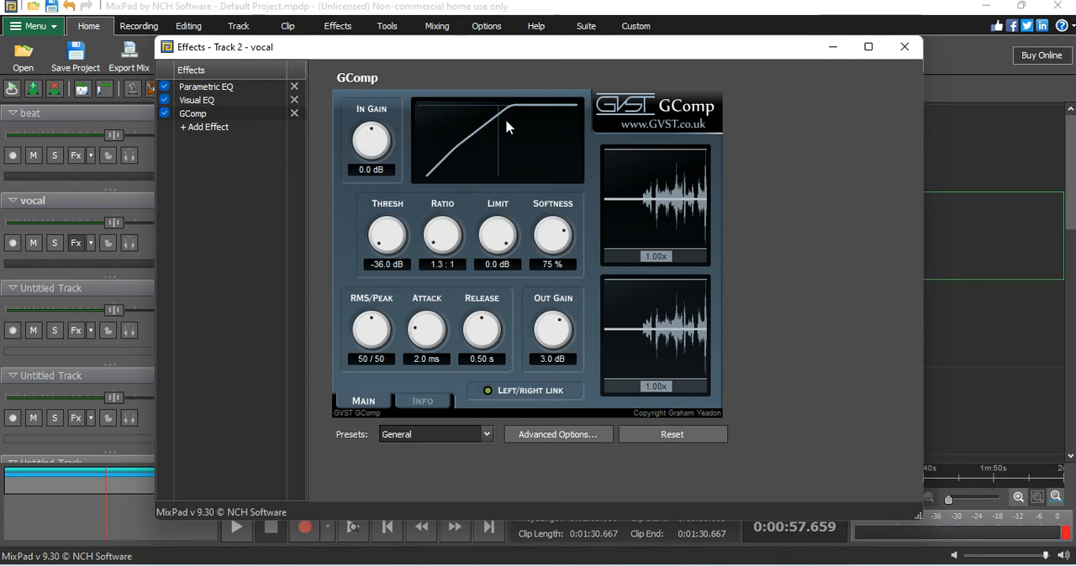
left_click_drag(423, 331, 475, 338)
left_click(238, 532)
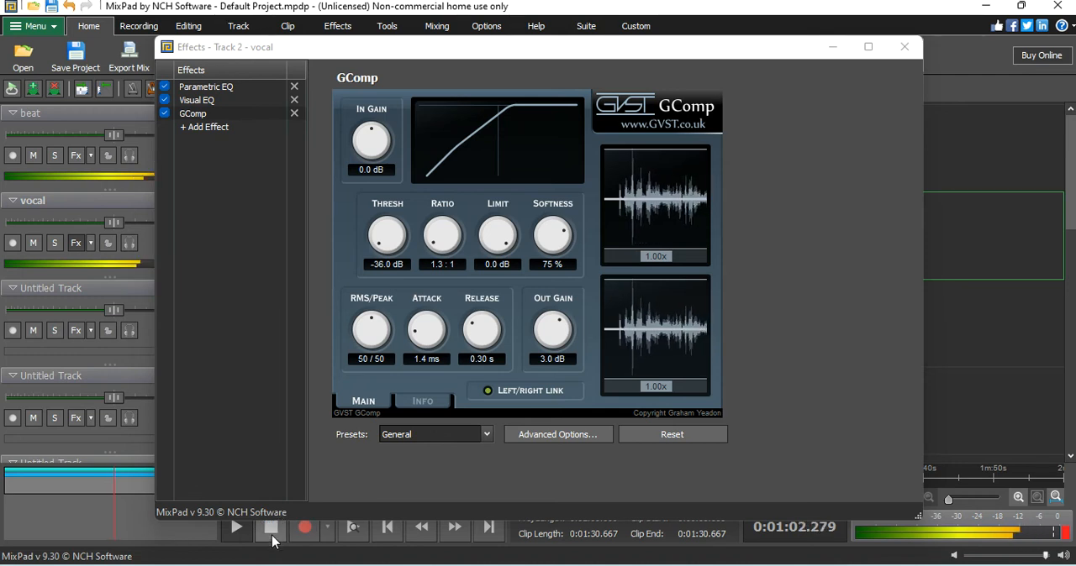
left_click(271, 536)
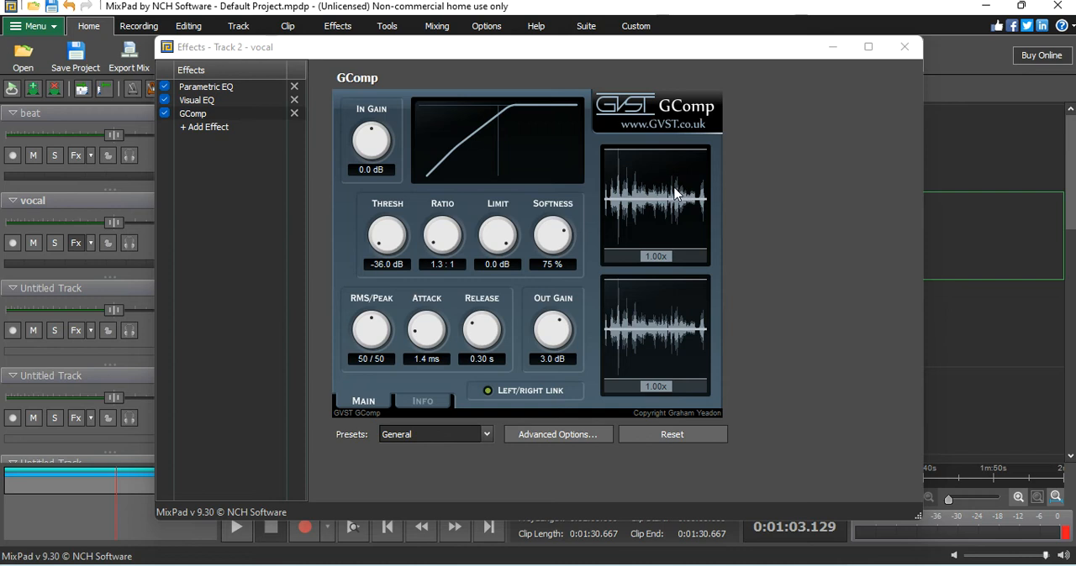
Step: Try a GComp limit of -26.5 dB and audition the mix
left_click_drag(493, 221, 476, 283)
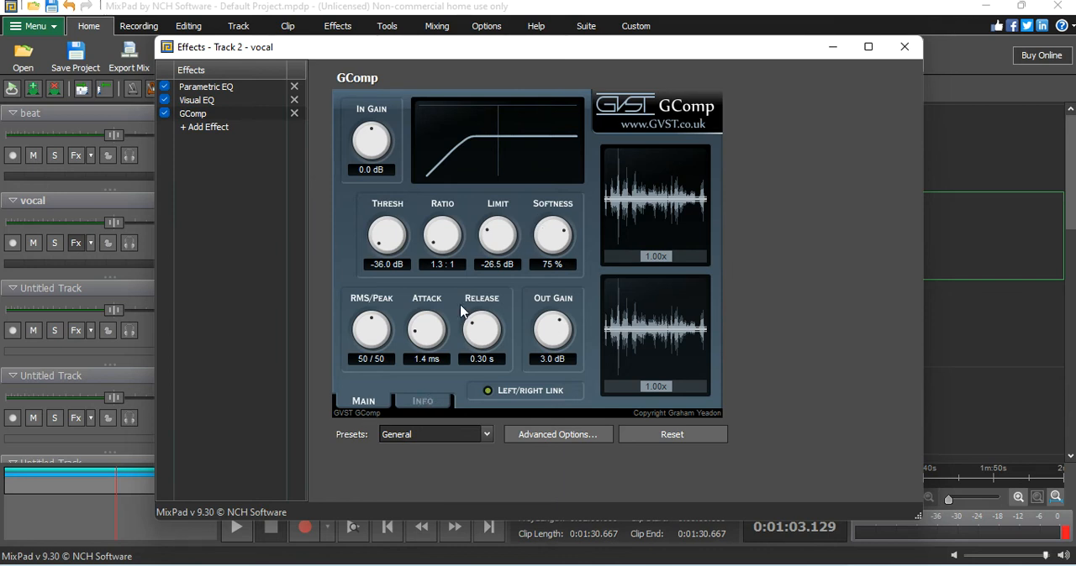
left_click(238, 533)
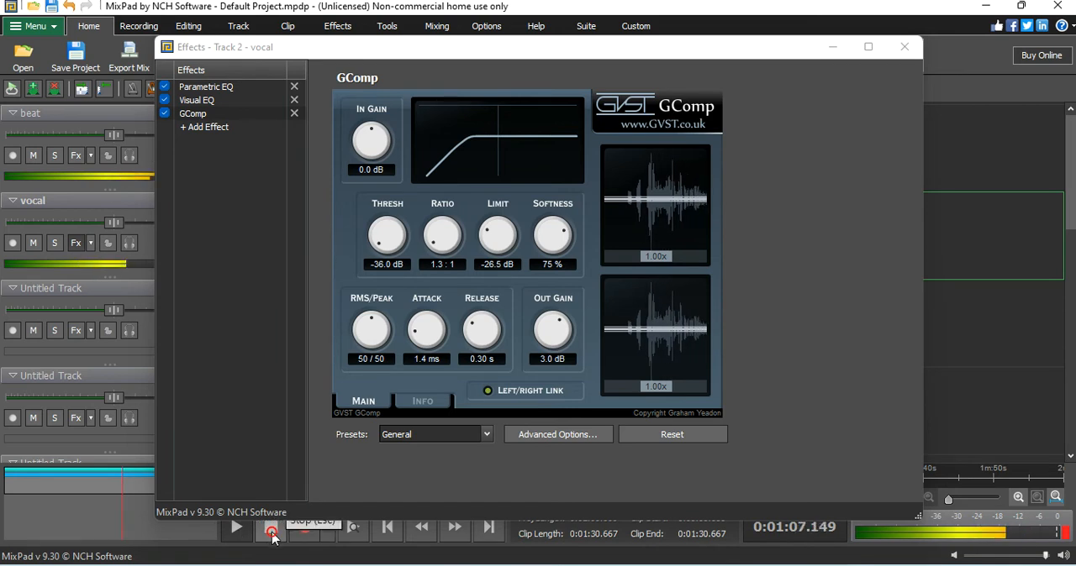
left_click(271, 527)
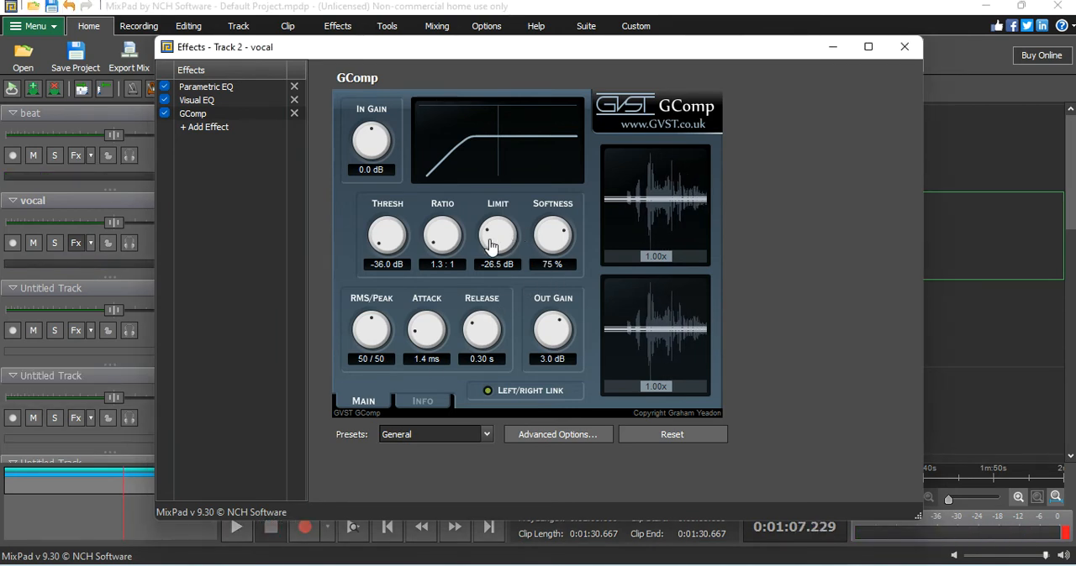
Step: Set GComp's limit to 0.0 dB and its output gain to 5.5 dB, and audition the mix
left_click_drag(489, 240, 540, 137)
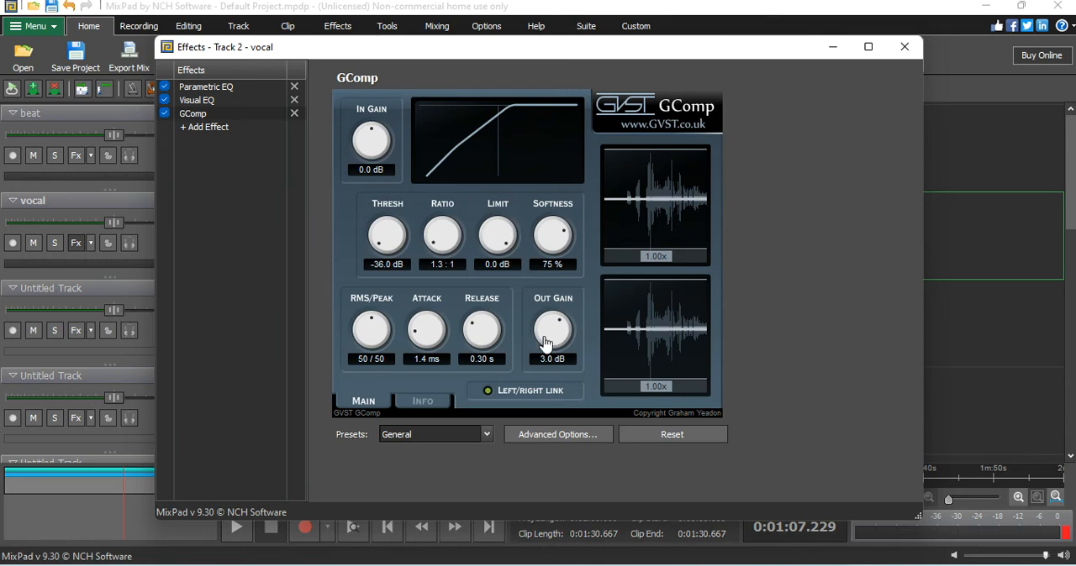
left_click_drag(538, 335, 538, 330)
left_click(236, 535)
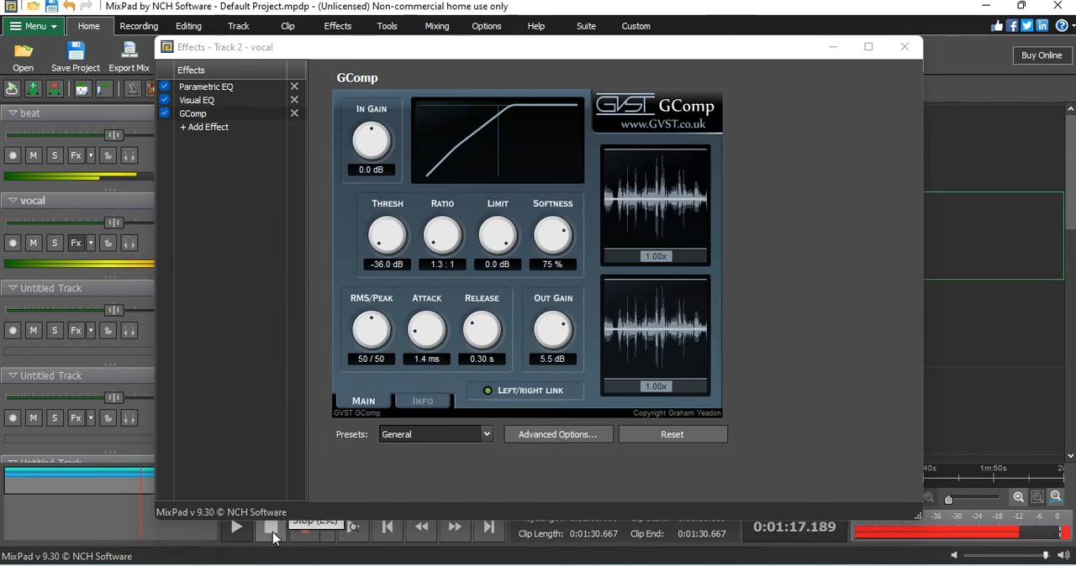
left_click(271, 528)
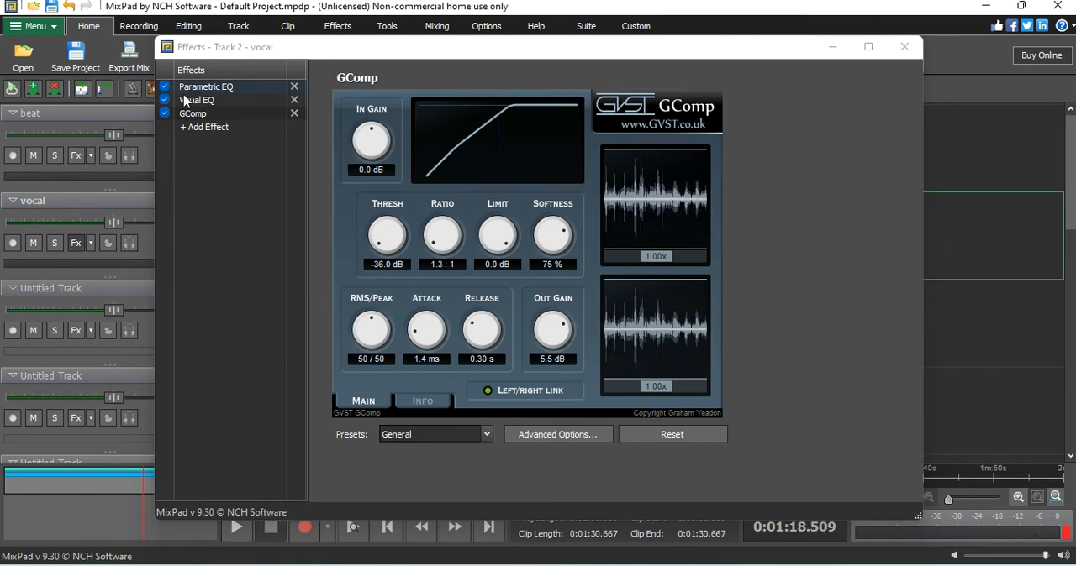
Step: Compare the mix with all three vocal effects bypassed and re-enabled, and move the playhead back to about 0:41
left_click(164, 113)
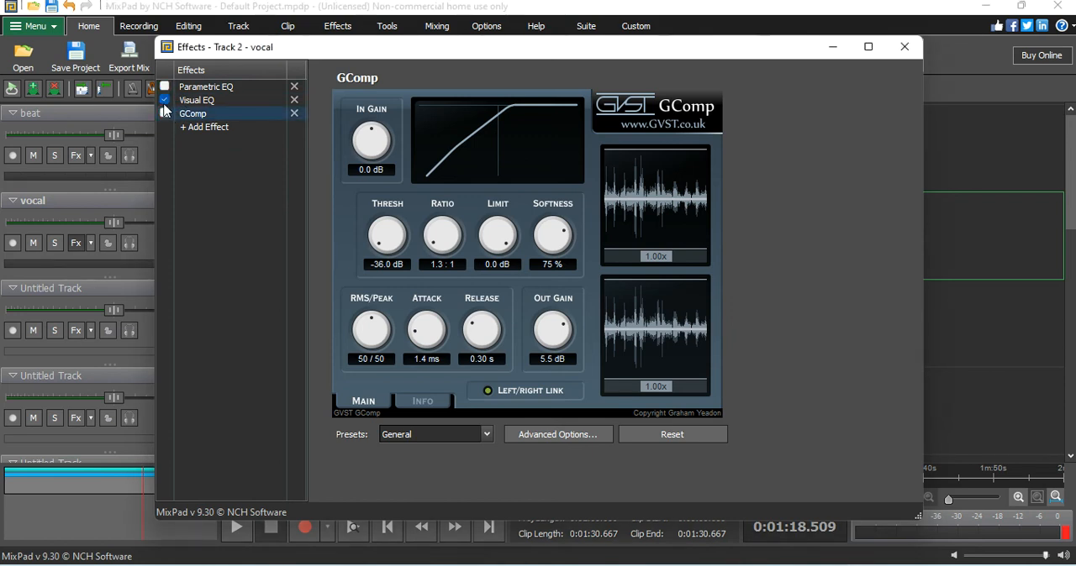
left_click(238, 535)
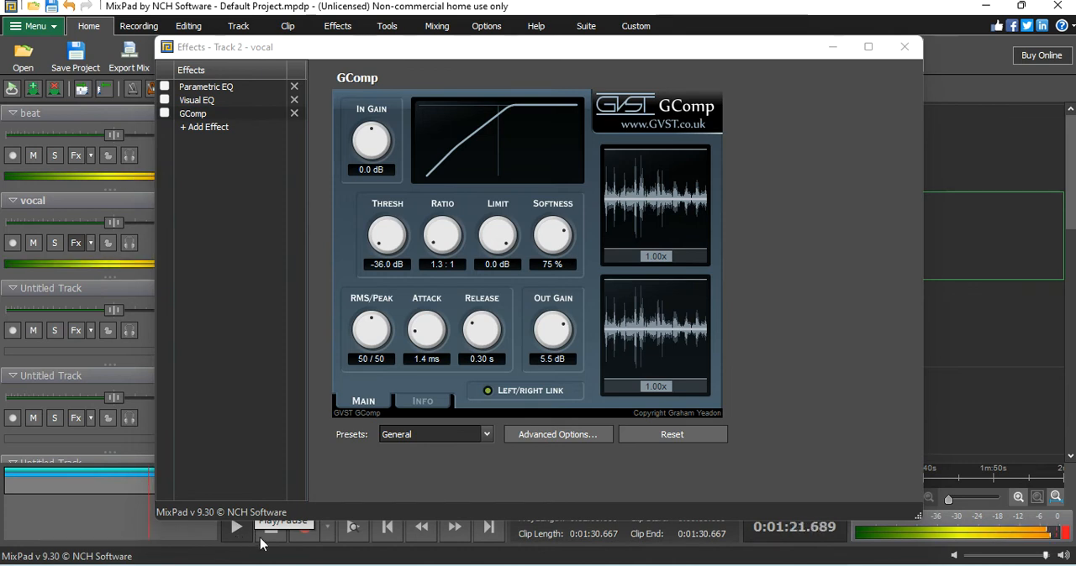
left_click(270, 529)
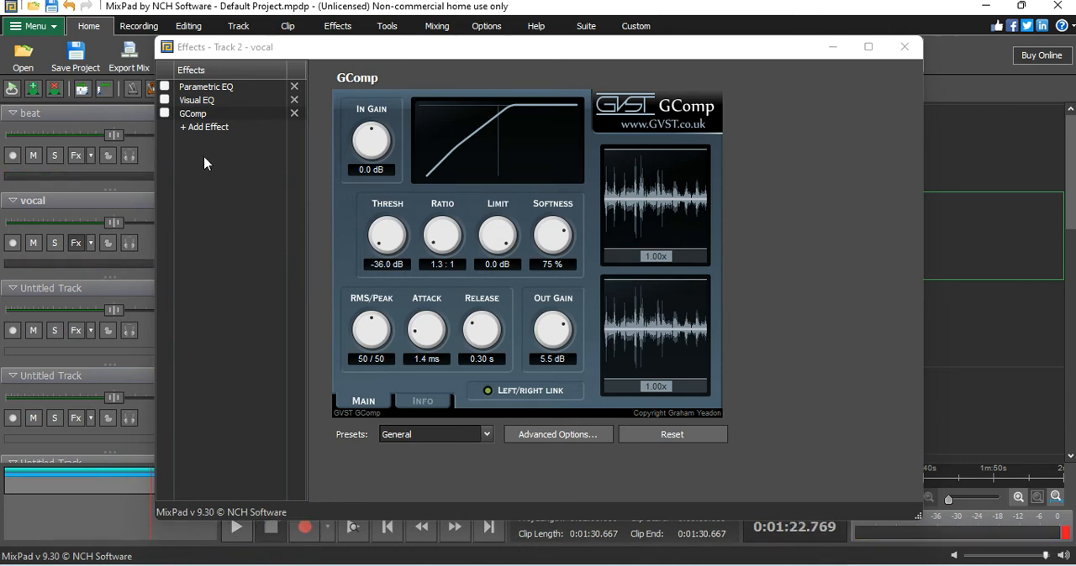
left_click(166, 113)
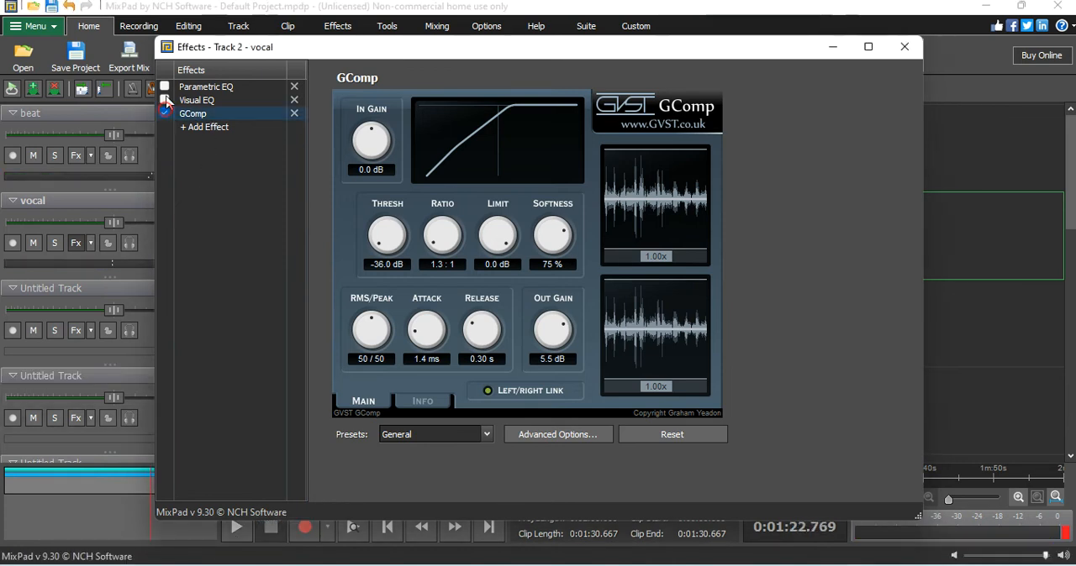
left_click(234, 530)
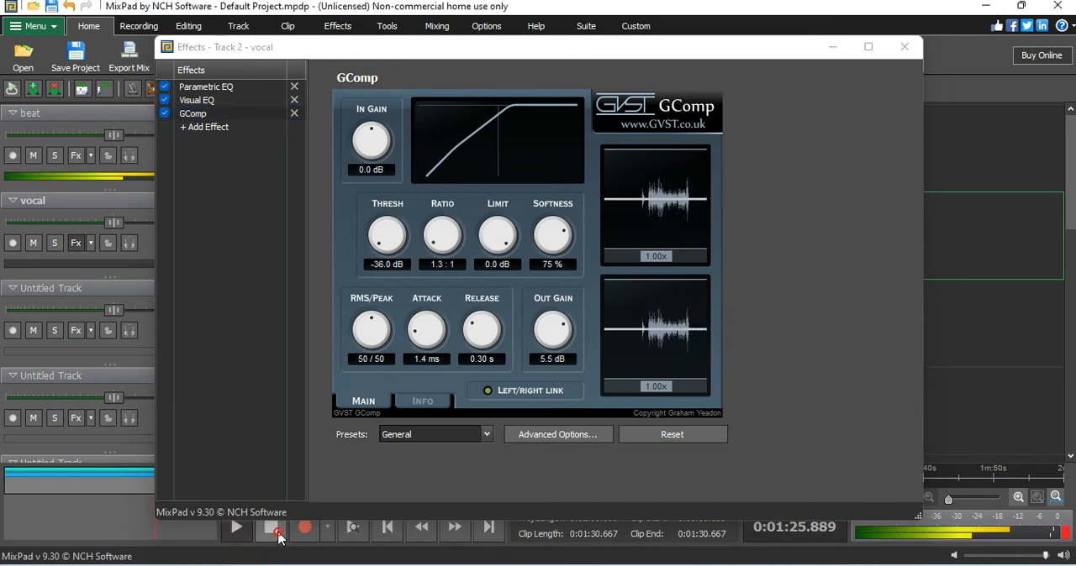
left_click(271, 529)
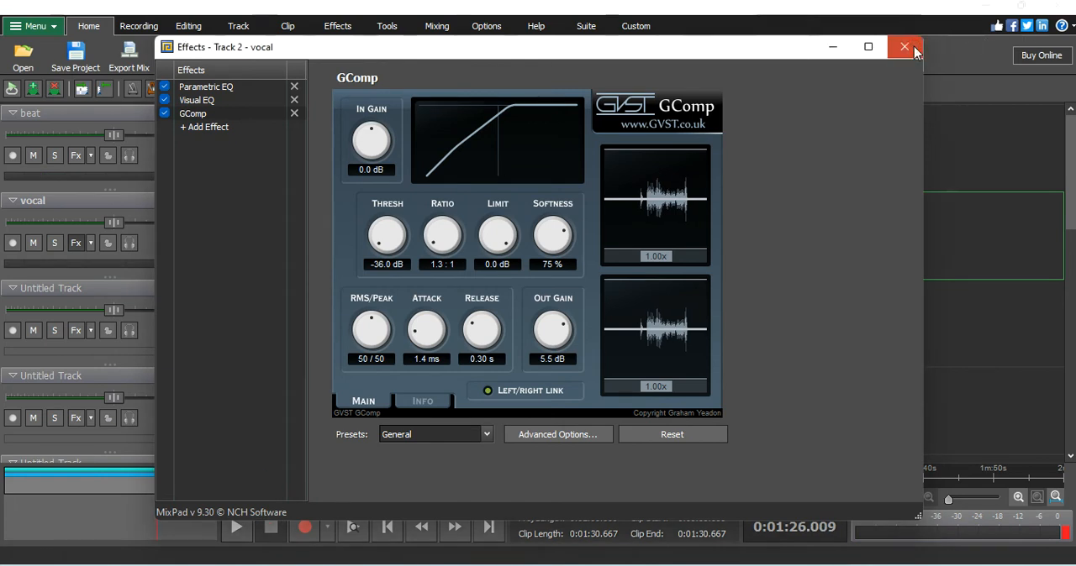
left_click(905, 47)
left_click(508, 475)
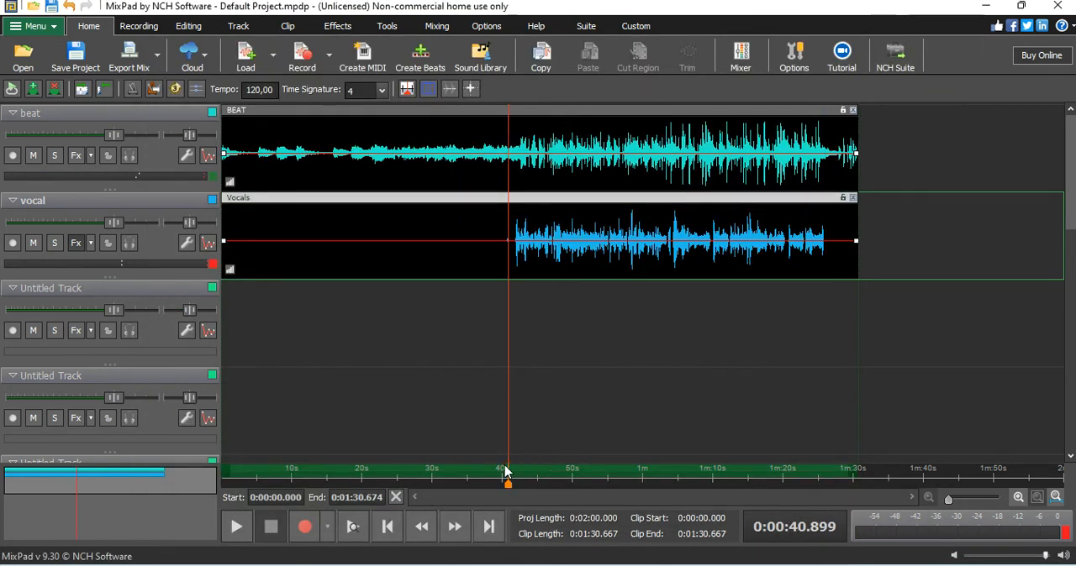
Step: Add a De-esser noise-reduction effect to the vocal track and place it between Visual EQ and GComp in the chain
left_click(78, 243)
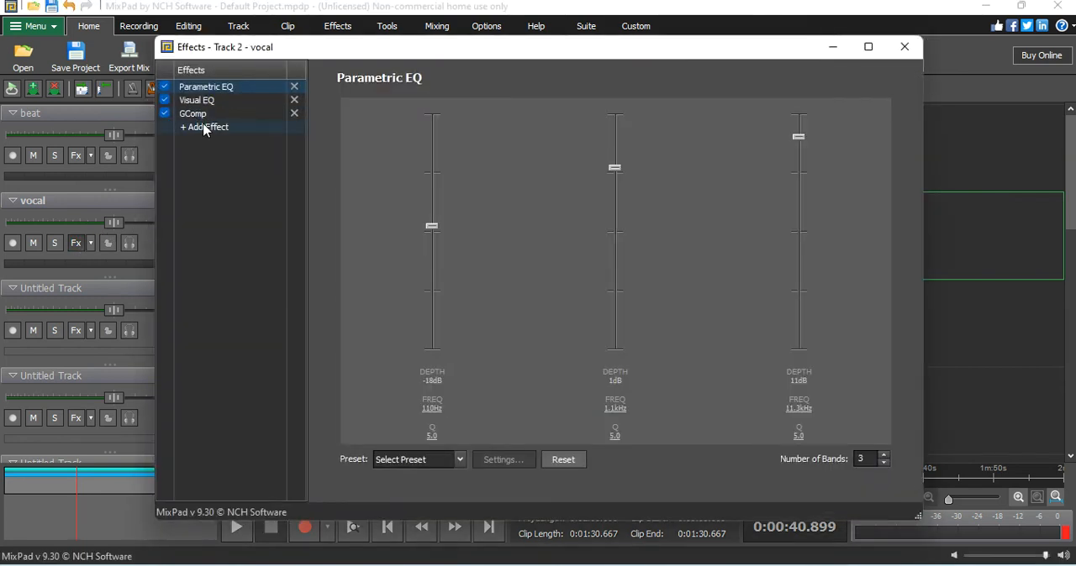
left_click(204, 128)
mouse_move(236, 221)
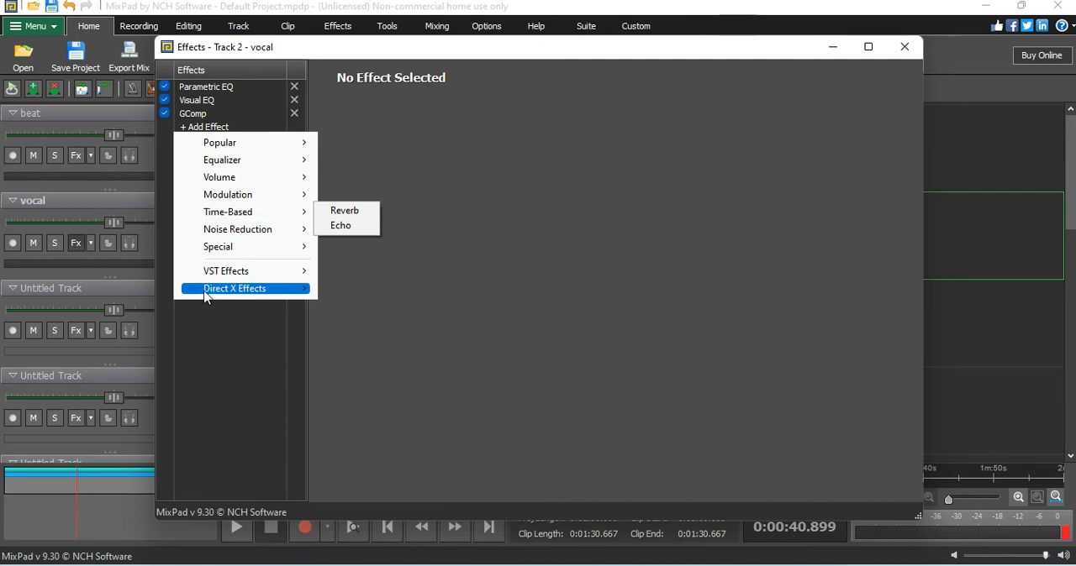
mouse_move(250, 250)
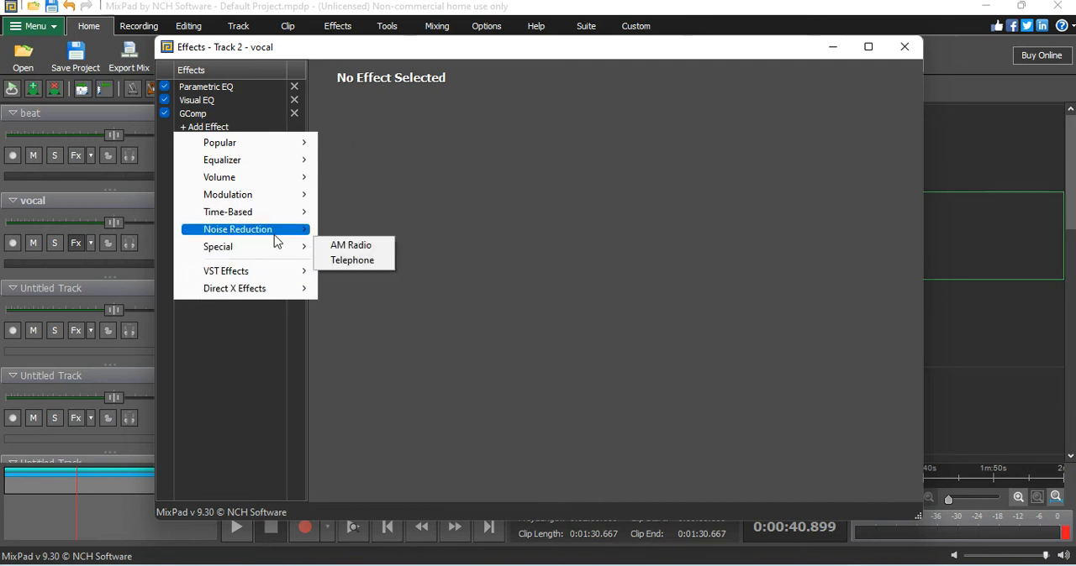
mouse_move(274, 236)
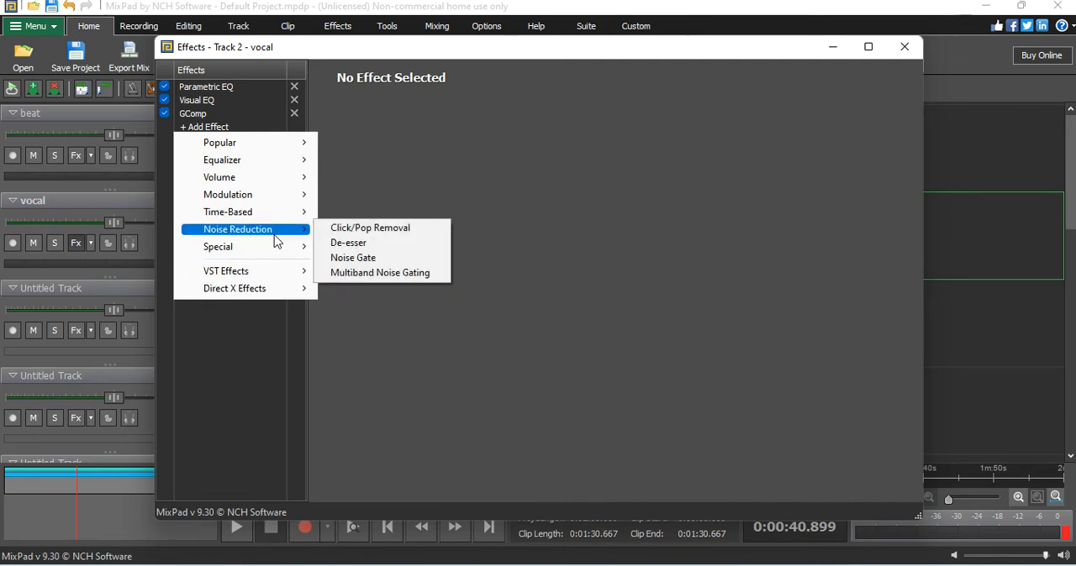
left_click(379, 245)
left_click_drag(198, 128, 199, 113)
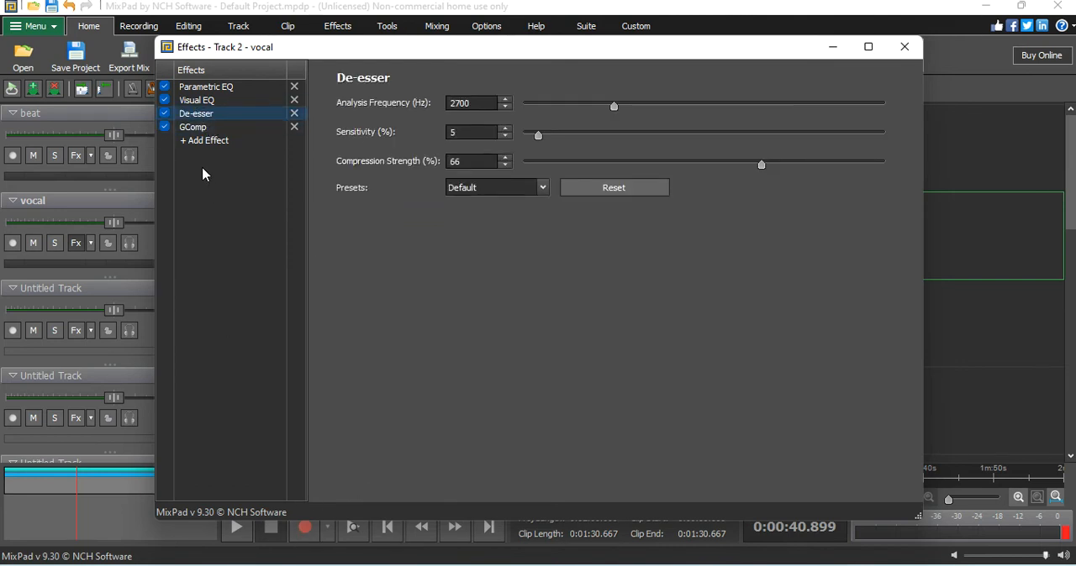
Step: Review the Visual EQ, De-esser and GComp settings in the vocal track's effect chain
left_click(229, 102)
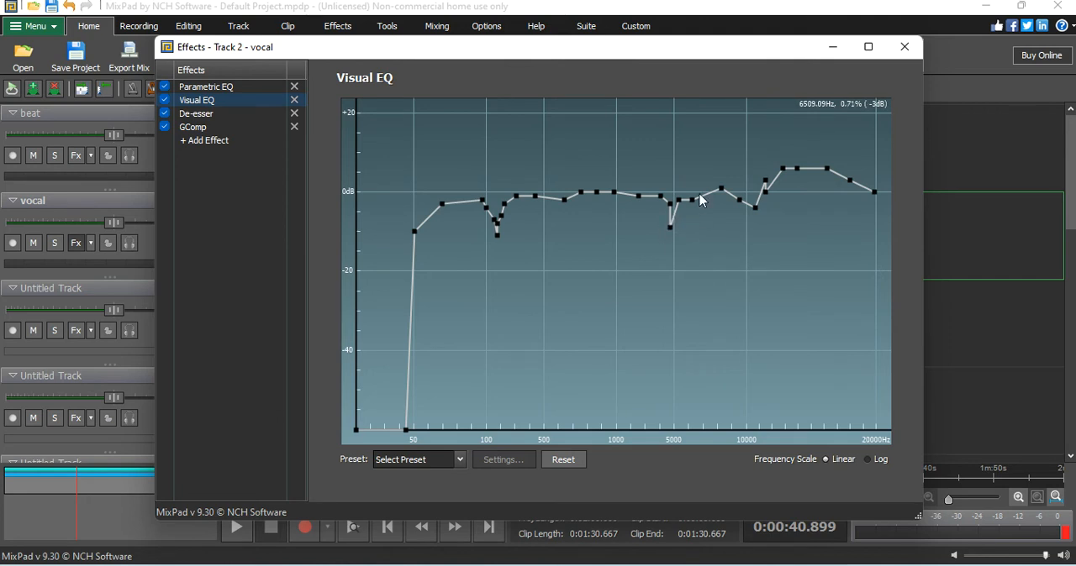
left_click(211, 116)
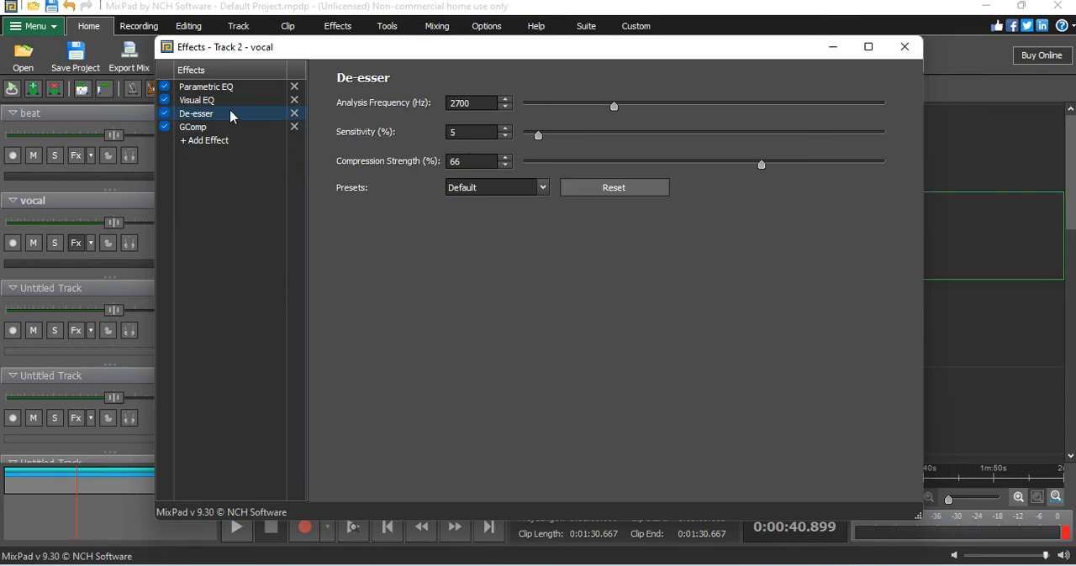
left_click(214, 129)
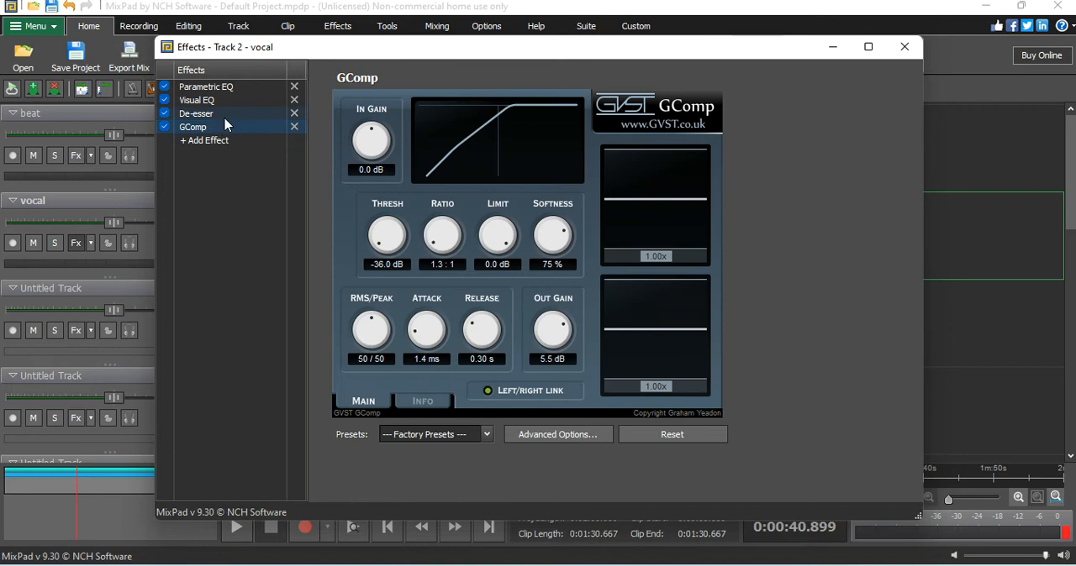
left_click(223, 114)
left_click(216, 126)
Step: Try to add the GSatMax and GMax VST effects to the vocal track's effect chain
left_click(222, 142)
mouse_move(235, 177)
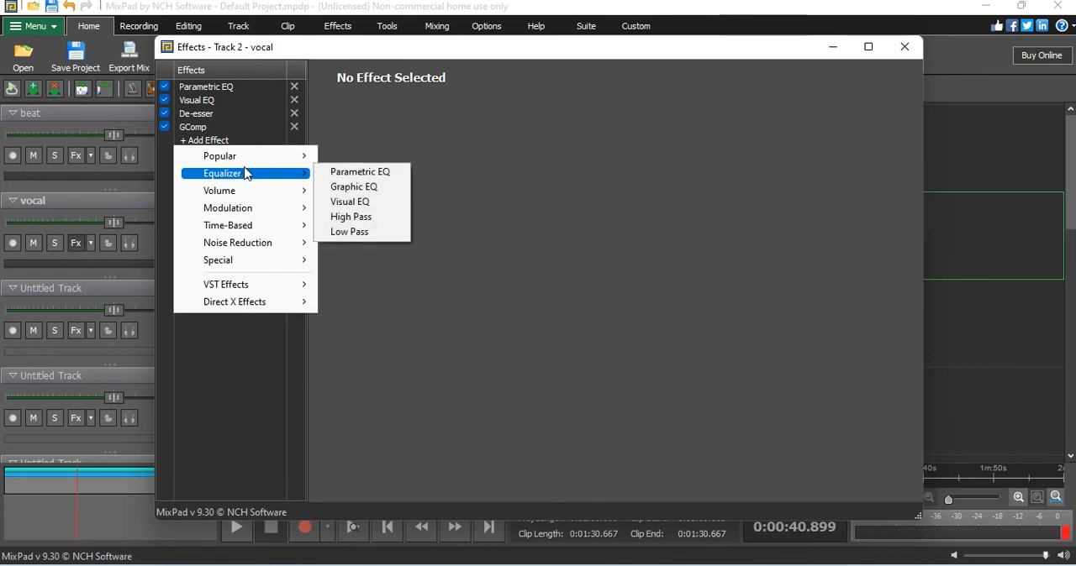
mouse_move(256, 261)
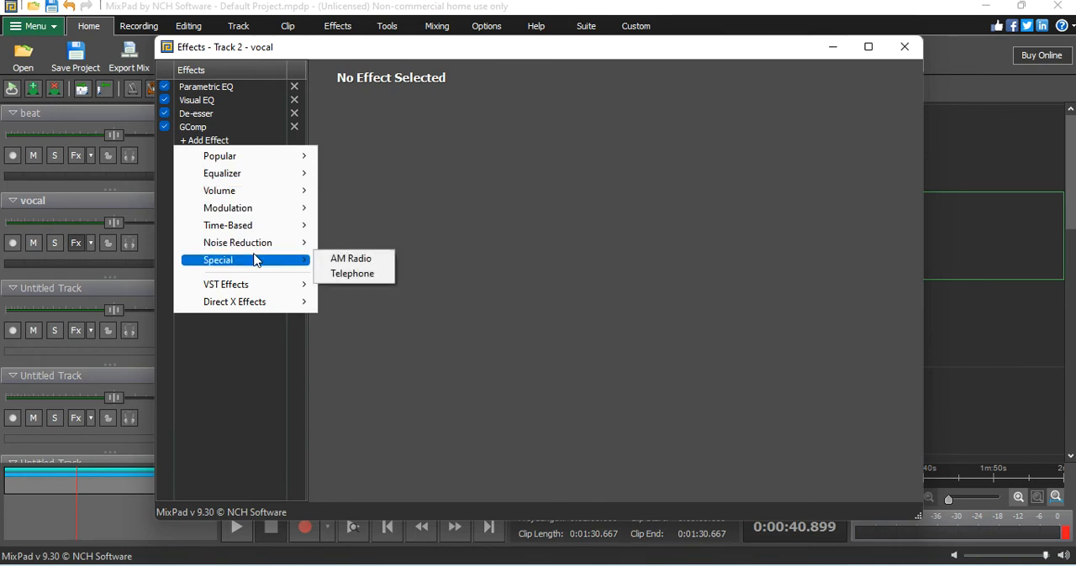
mouse_move(271, 284)
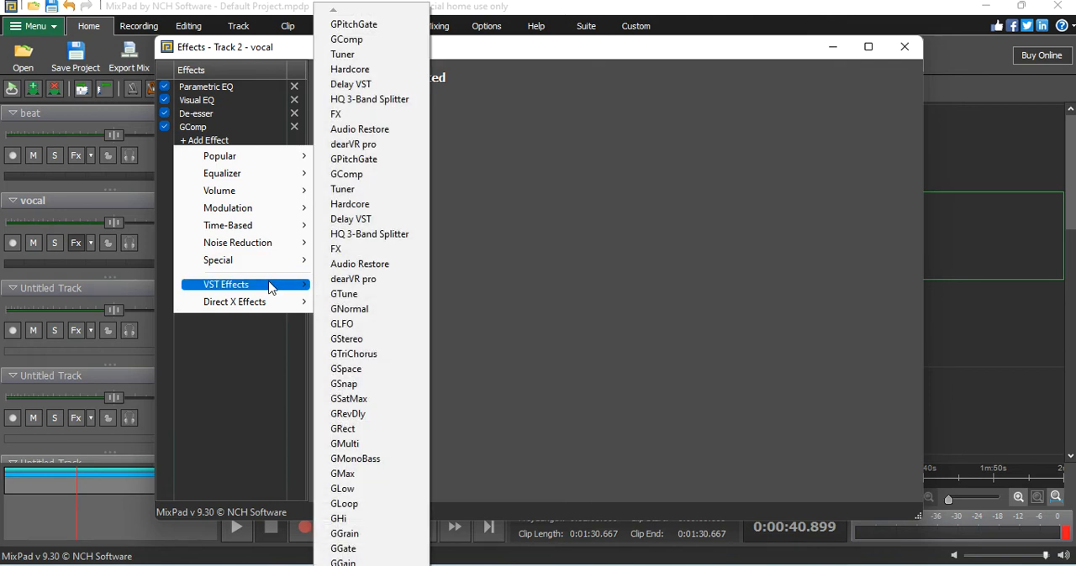
mouse_move(292, 304)
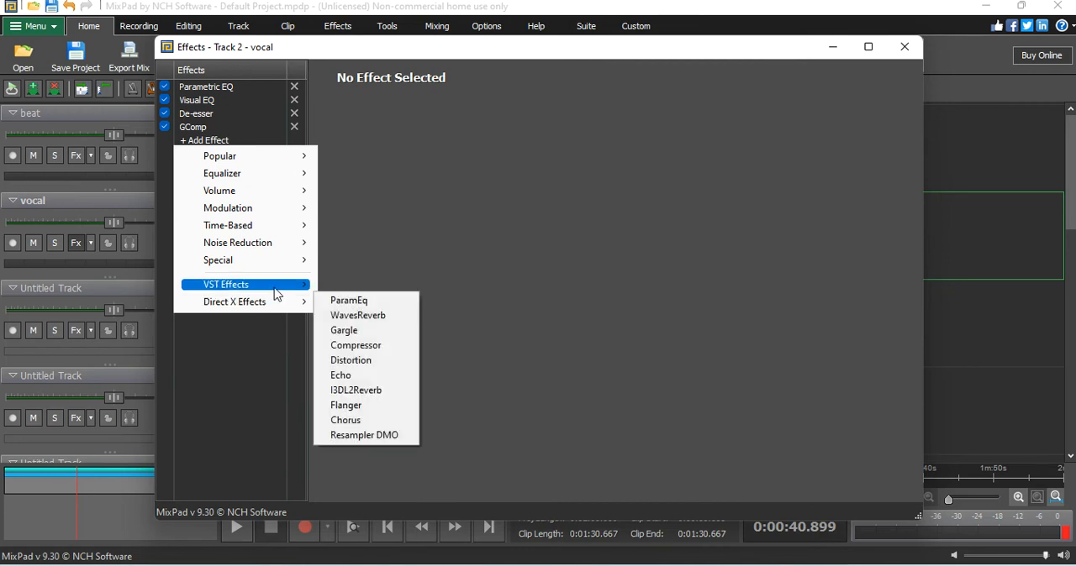
mouse_move(290, 285)
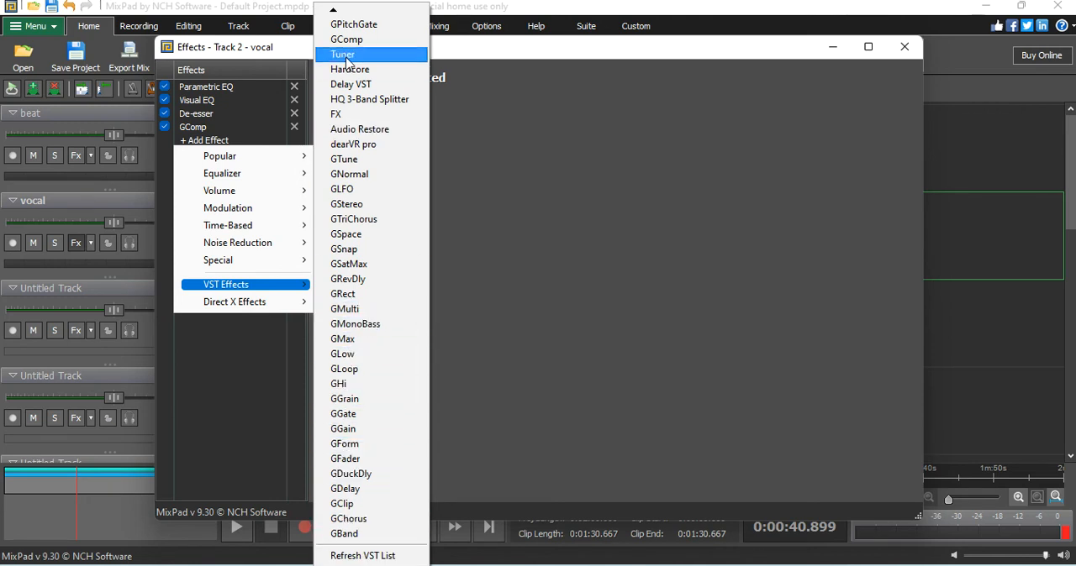
left_click(332, 11)
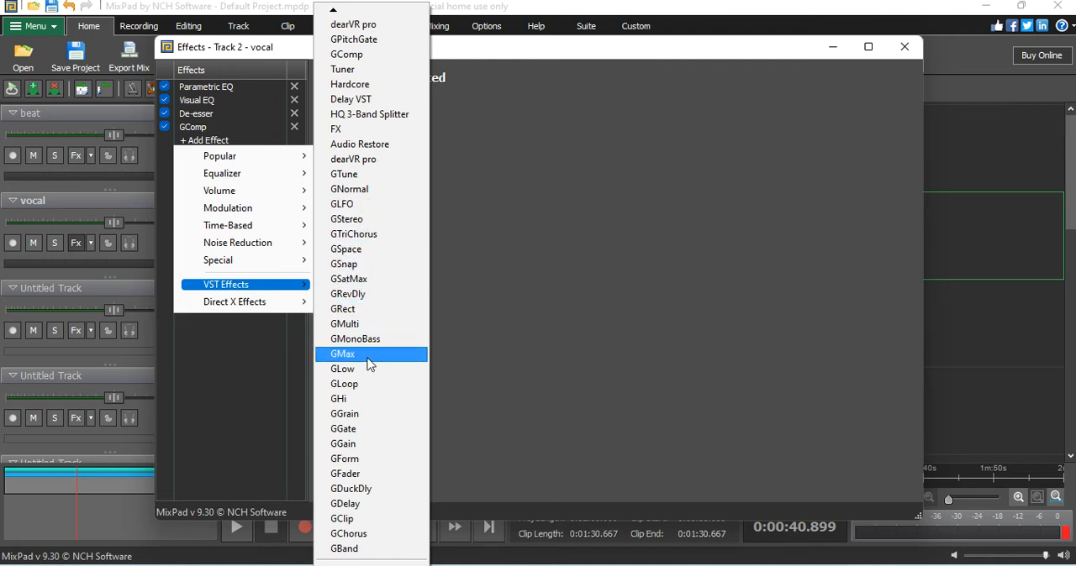
left_click(359, 284)
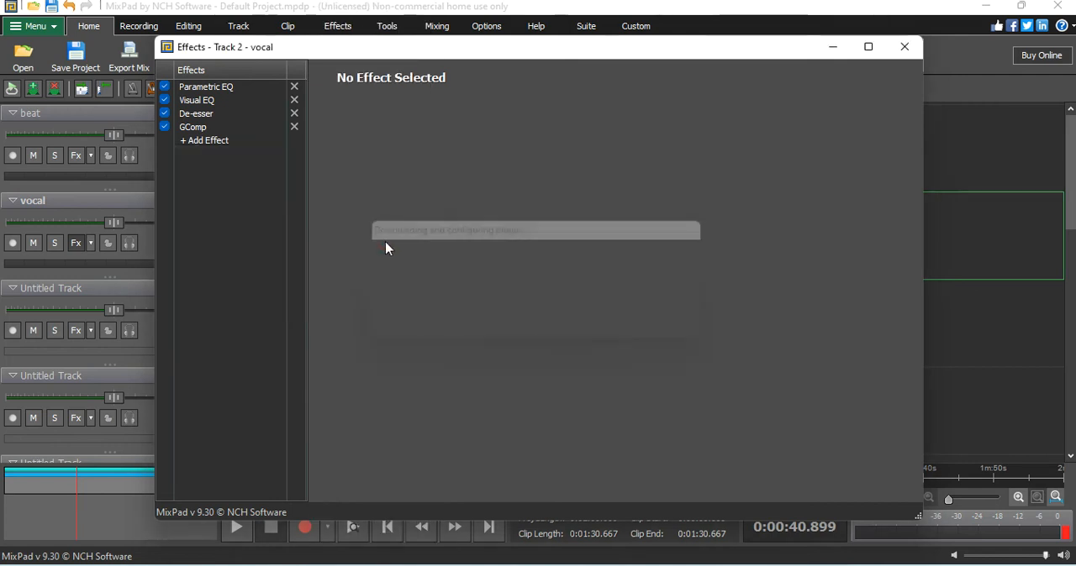
left_click(222, 141)
mouse_move(258, 267)
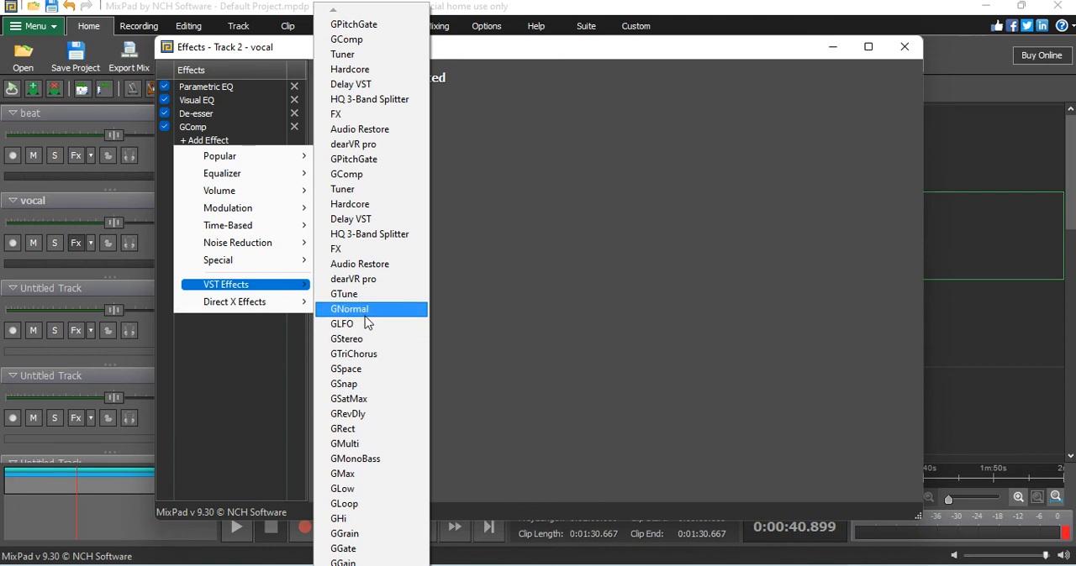
left_click(368, 474)
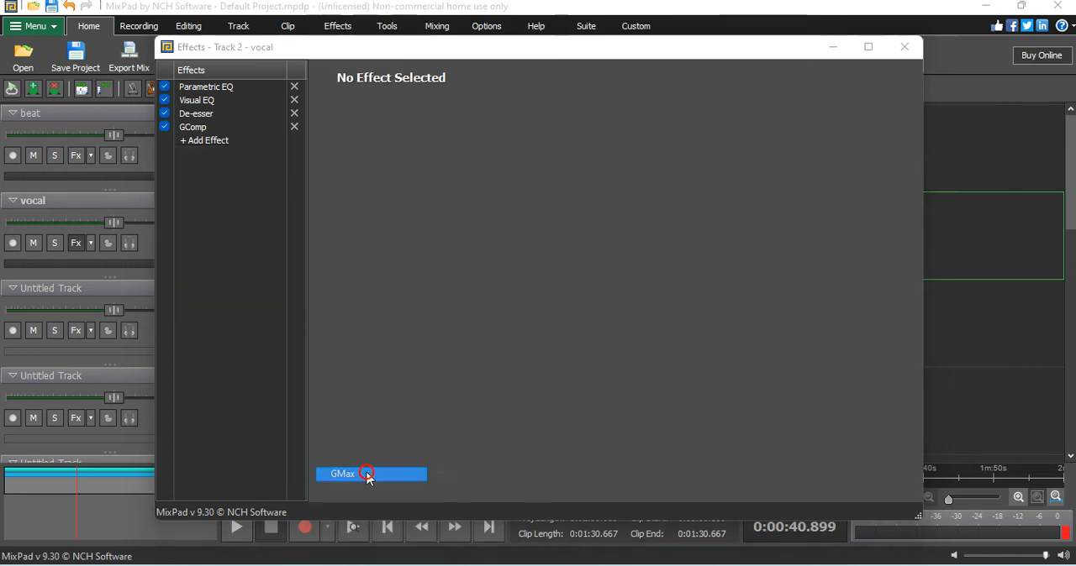
Step: Add a Compressor after GComp on the vocal track with the General Voice Level preset, and audition the mix
left_click(204, 143)
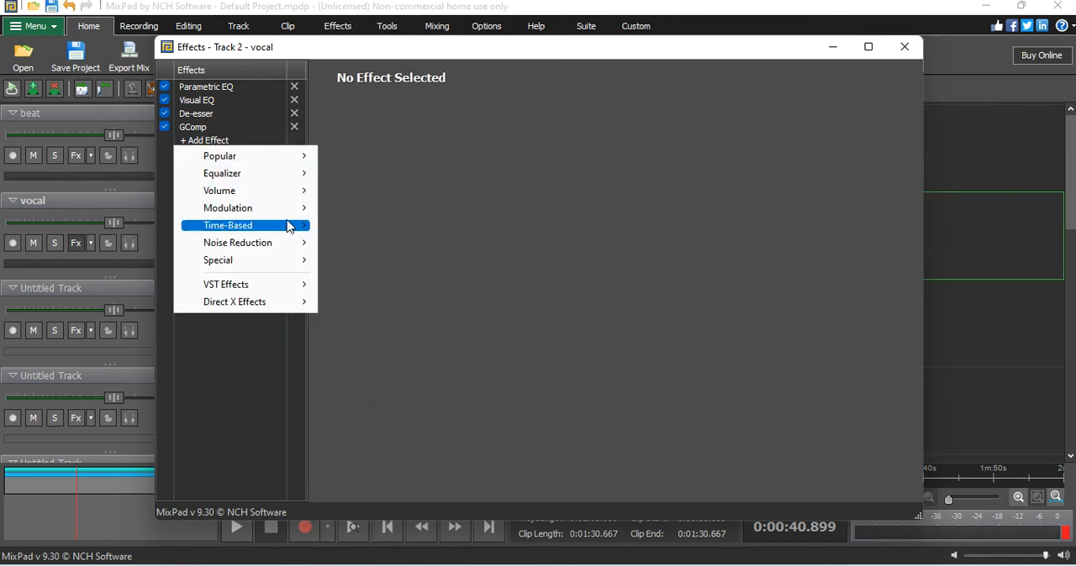
mouse_move(289, 216)
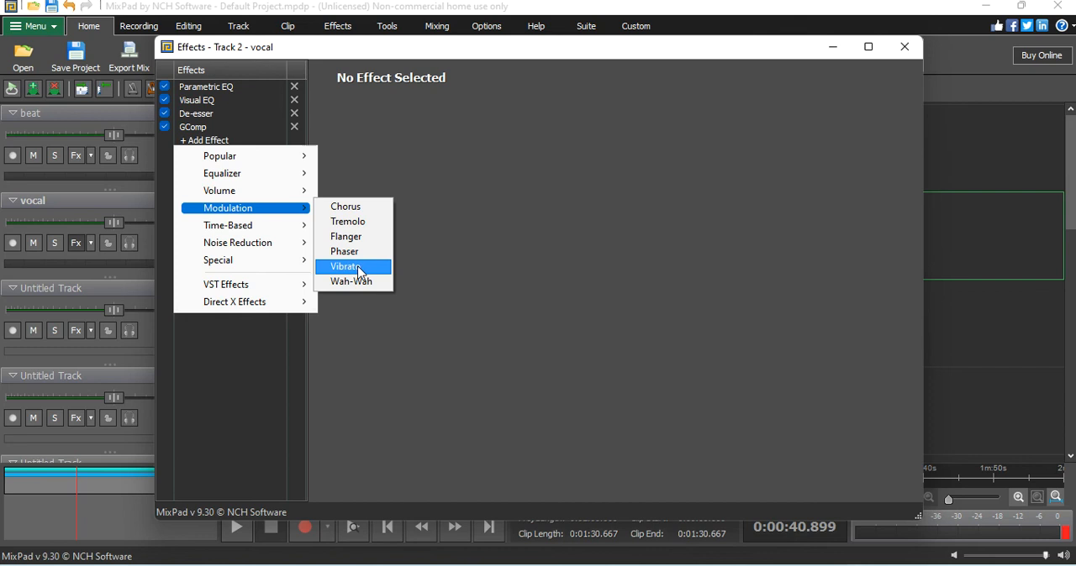
mouse_move(261, 190)
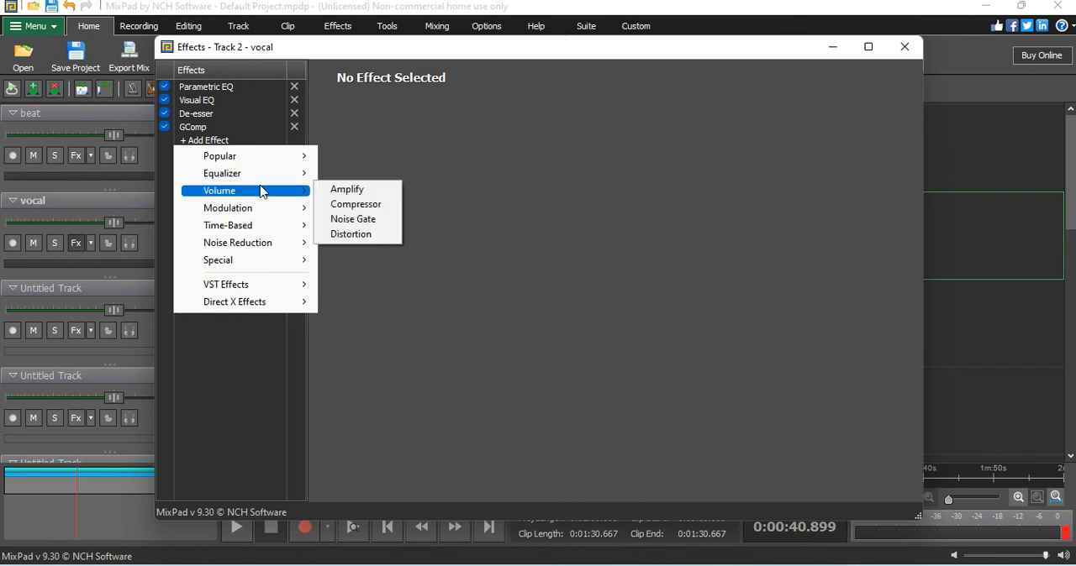
left_click(365, 207)
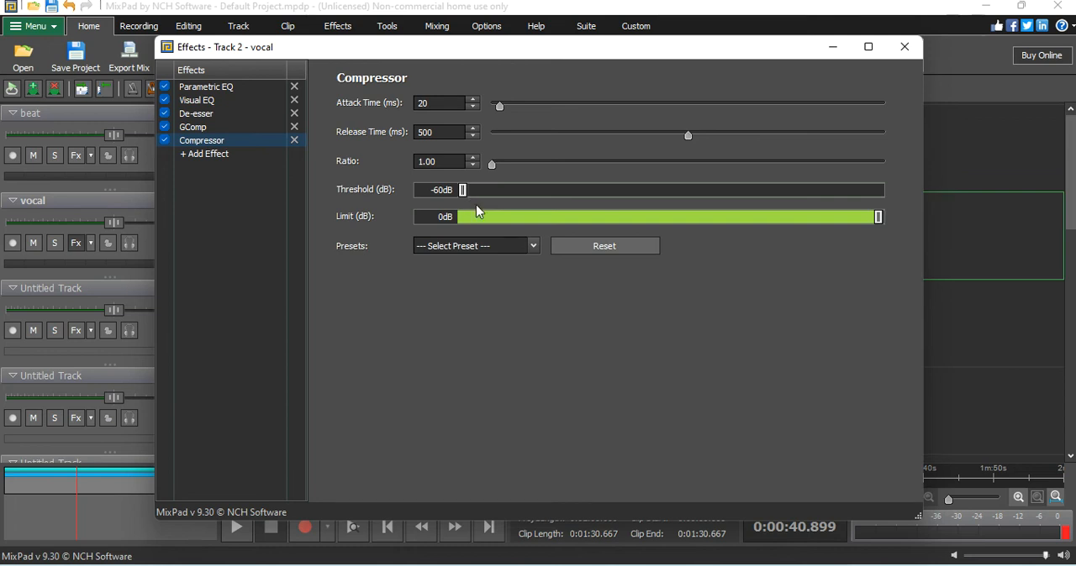
left_click(478, 246)
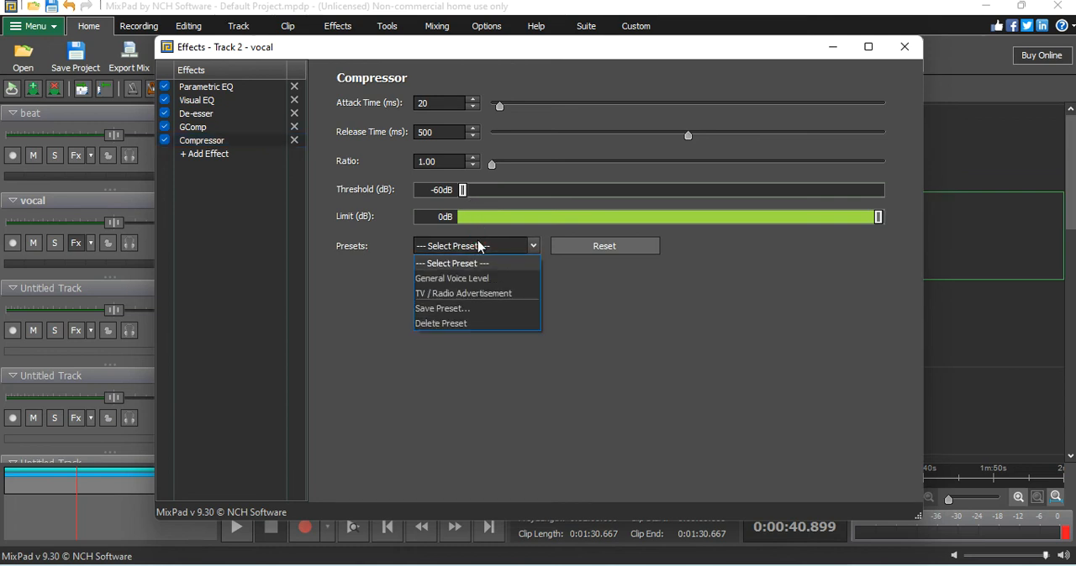
left_click(488, 279)
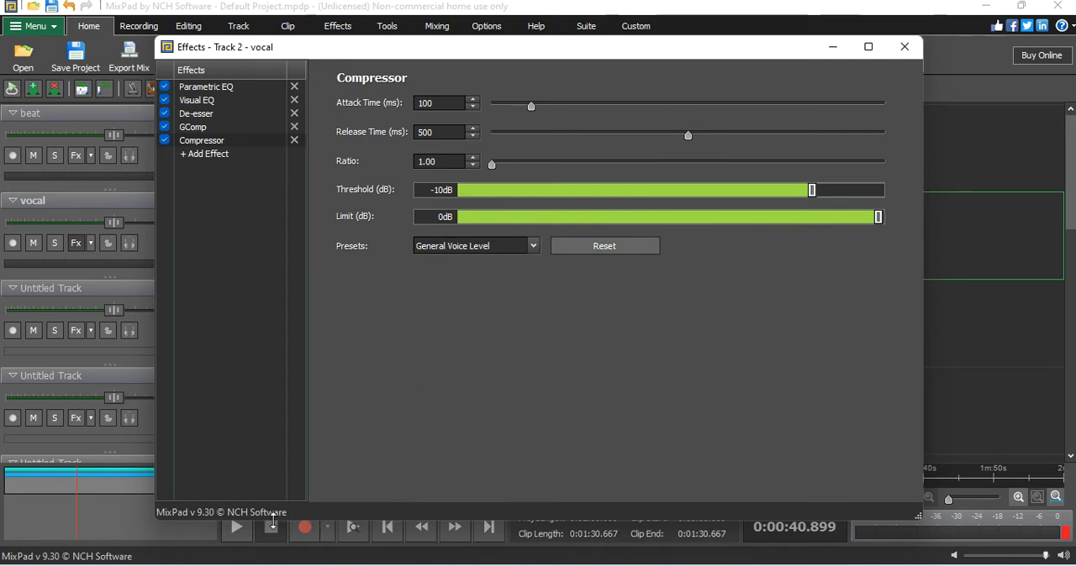
left_click(227, 539)
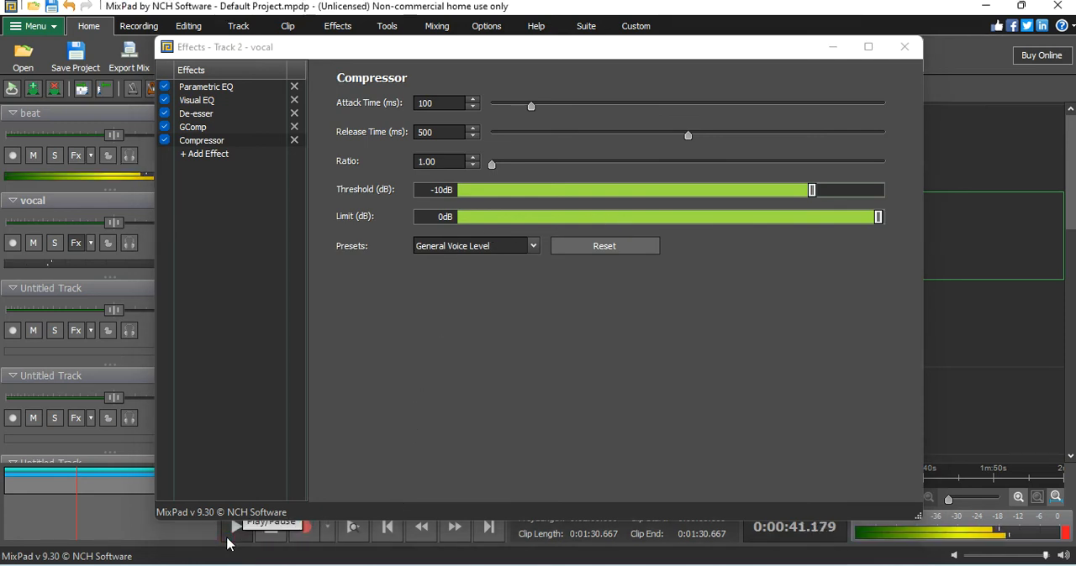
left_click(272, 530)
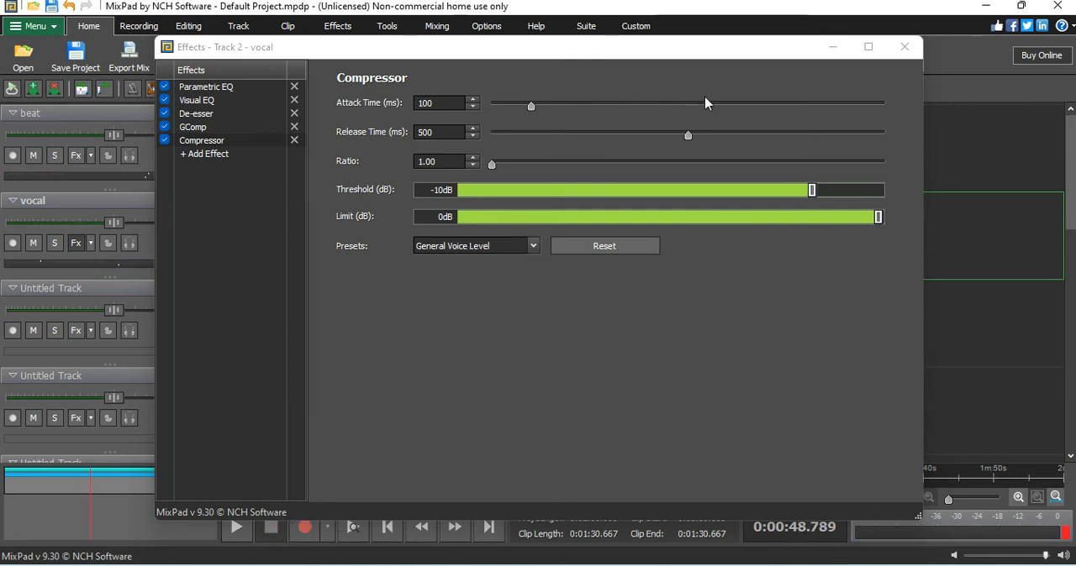
Step: Set the vocal Compressor's release time to 420 ms, close the effects and move the playhead back to about 0:37
left_click_drag(689, 137, 672, 136)
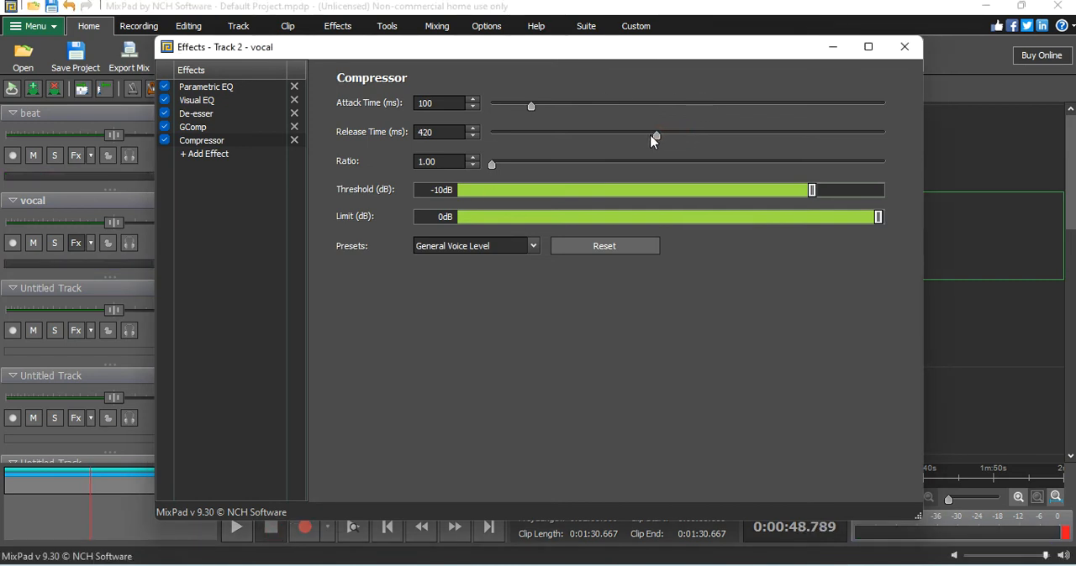
left_click(904, 46)
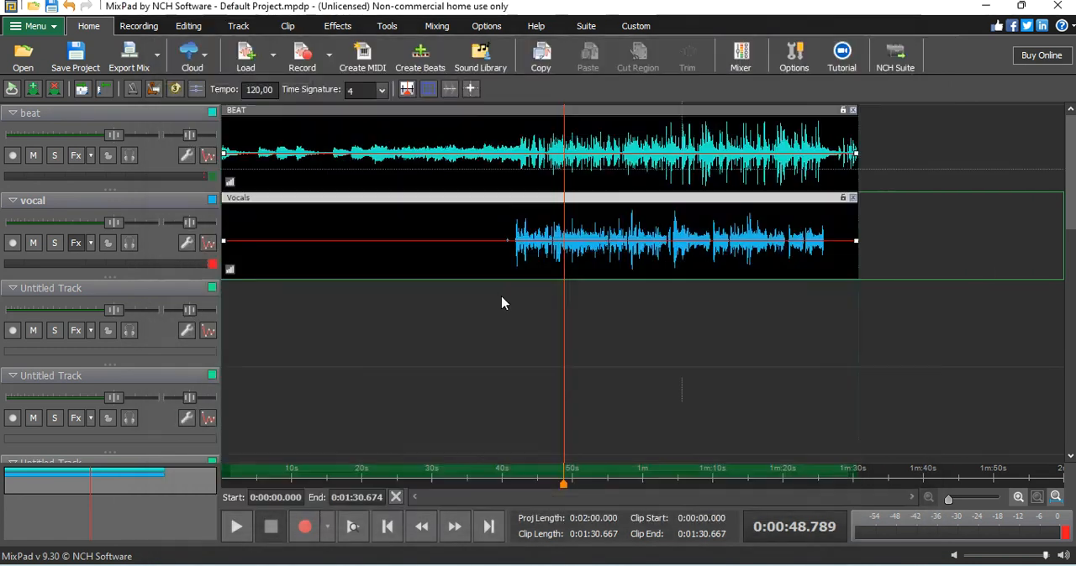
left_click(484, 469)
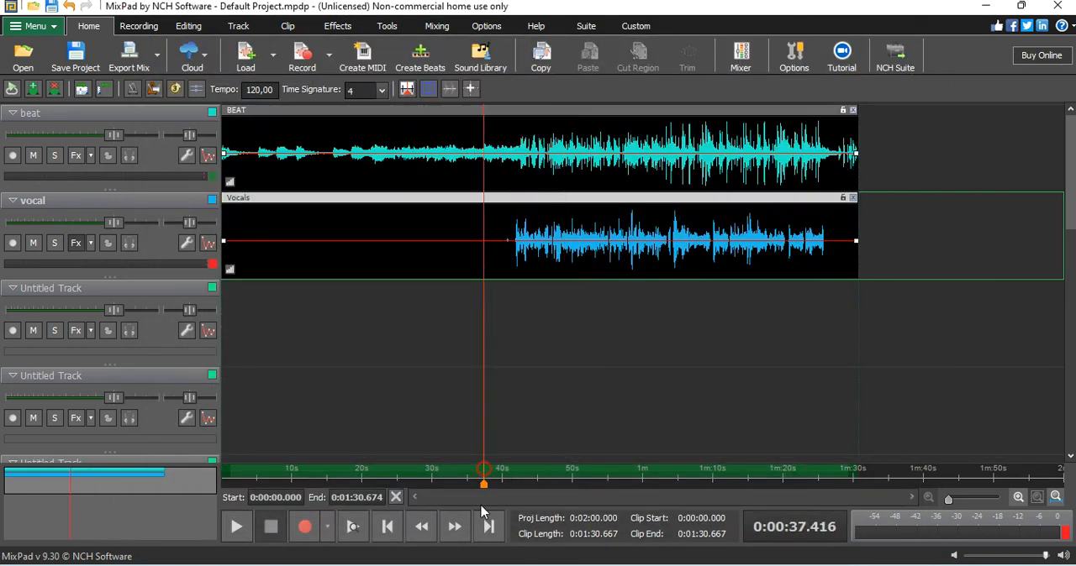
Step: Audition the mix with the vocal effects active, and compare it from about 0:39 with the vocal track's effects bypassed
left_click(237, 529)
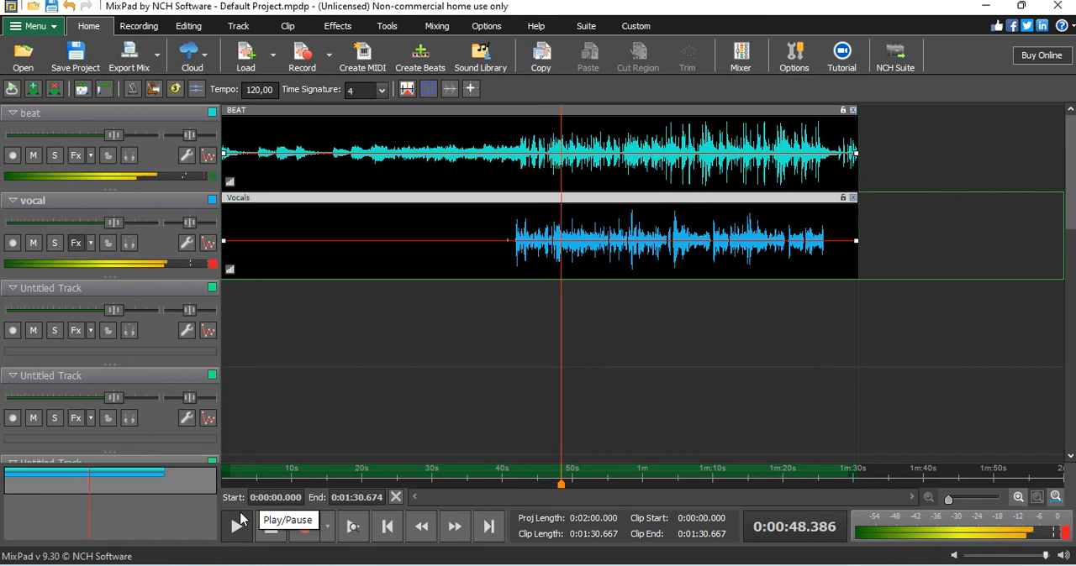
left_click(271, 527)
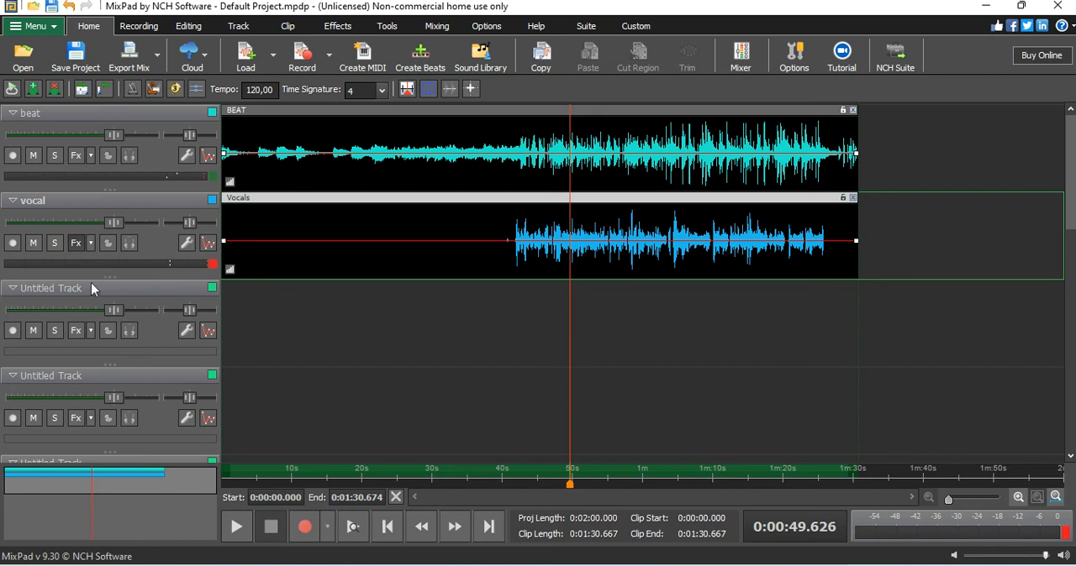
left_click(78, 243)
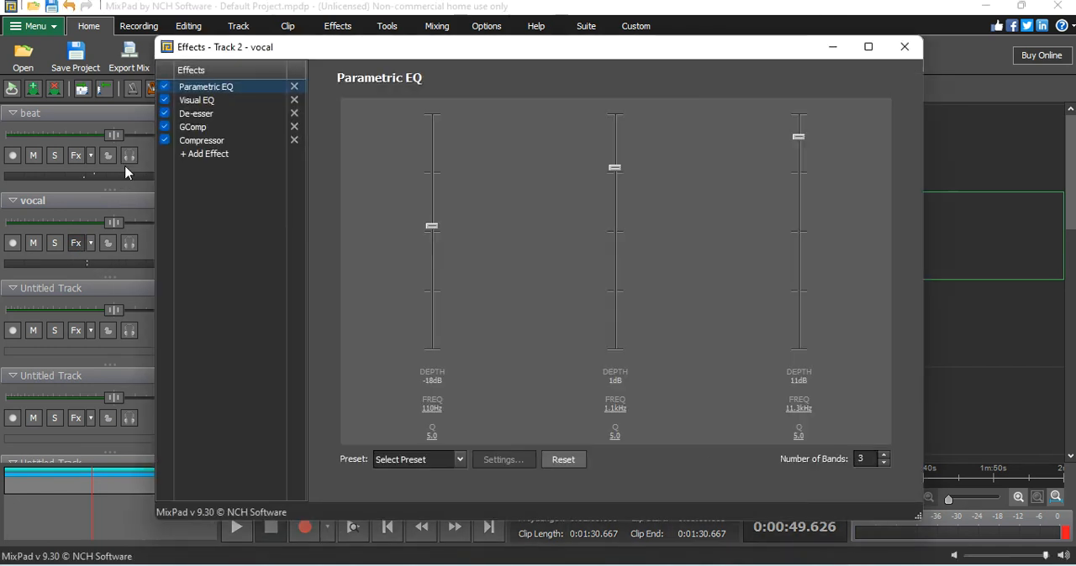
left_click(165, 115)
left_click(165, 100)
left_click(904, 46)
left_click(500, 478)
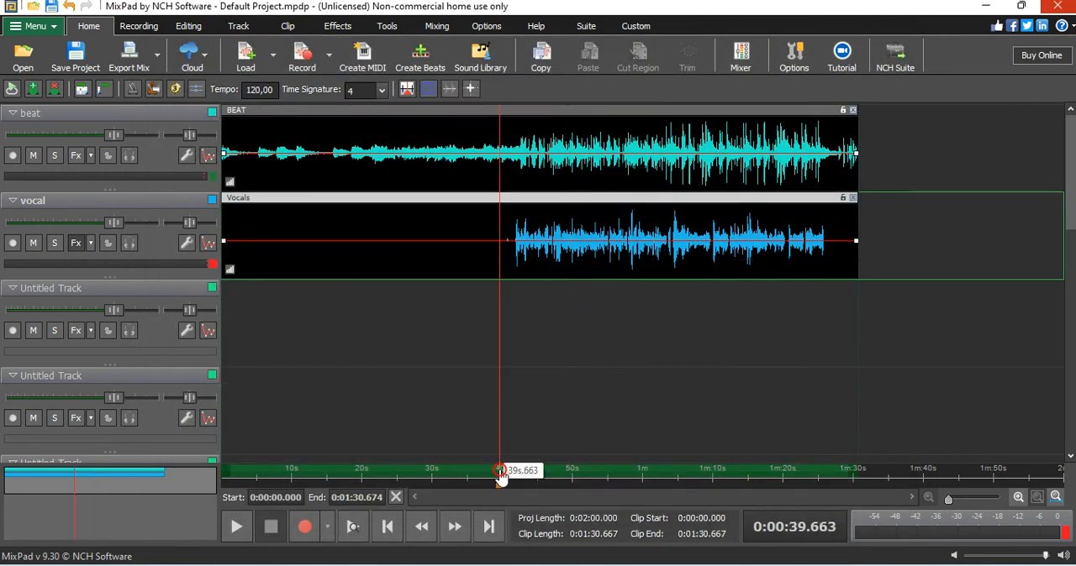
left_click(237, 530)
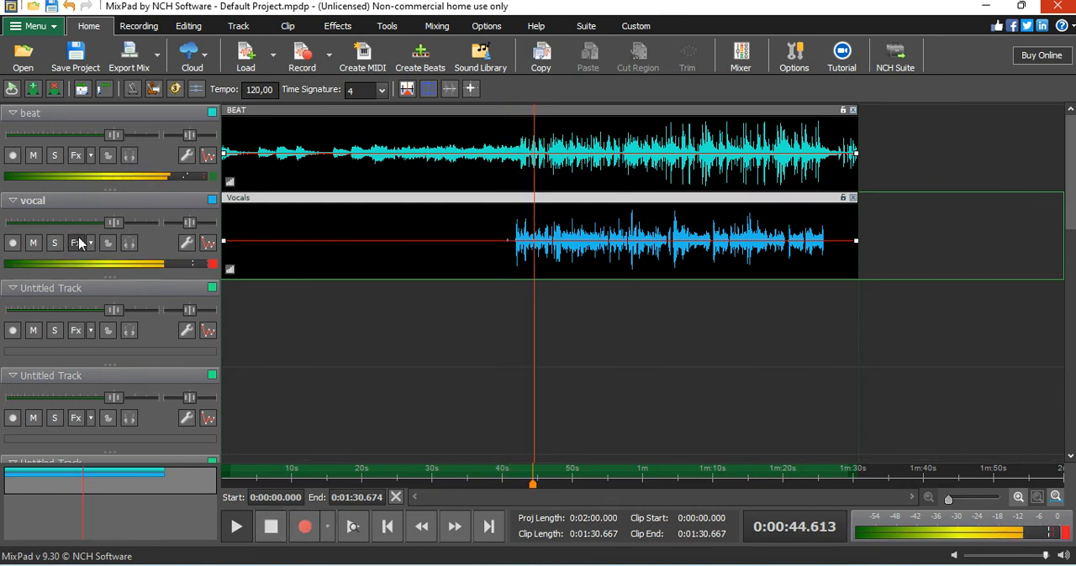
left_click(271, 529)
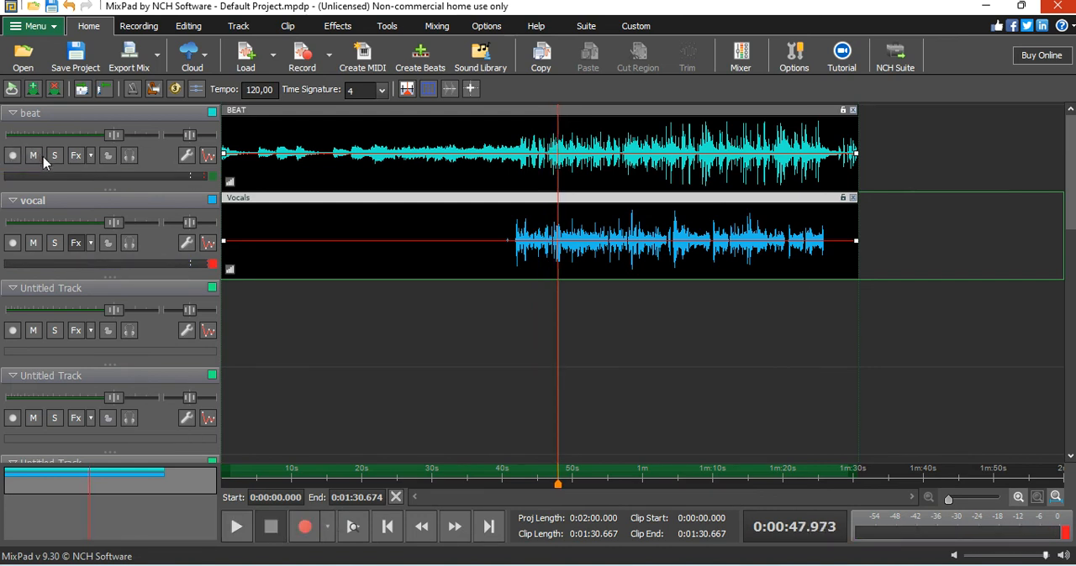
Step: Re-enable all effects in the vocal track's chain and audition the processed mix from about 0:40
left_click(78, 243)
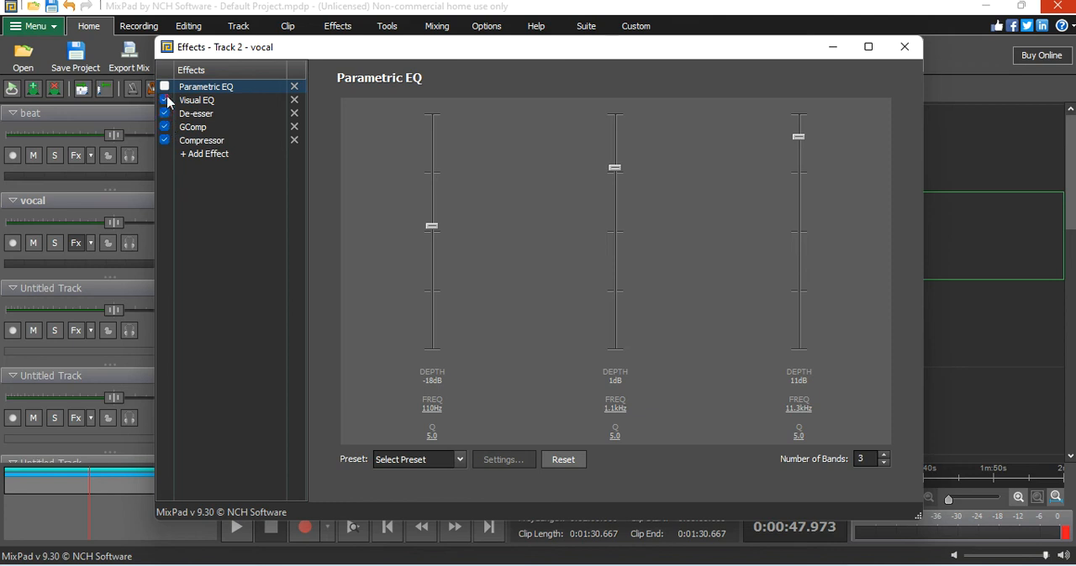
left_click(904, 46)
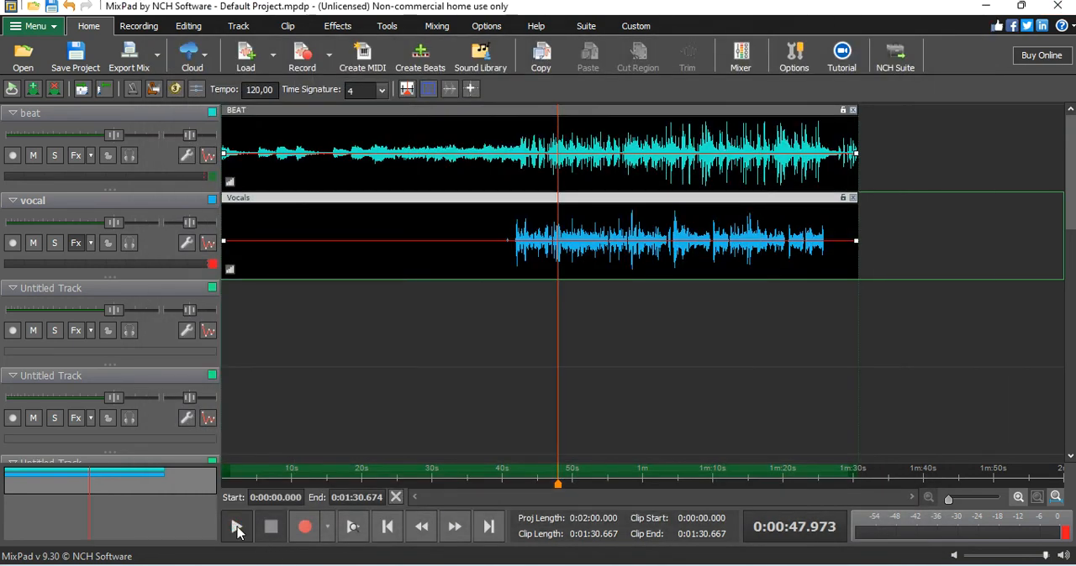
left_click(237, 528)
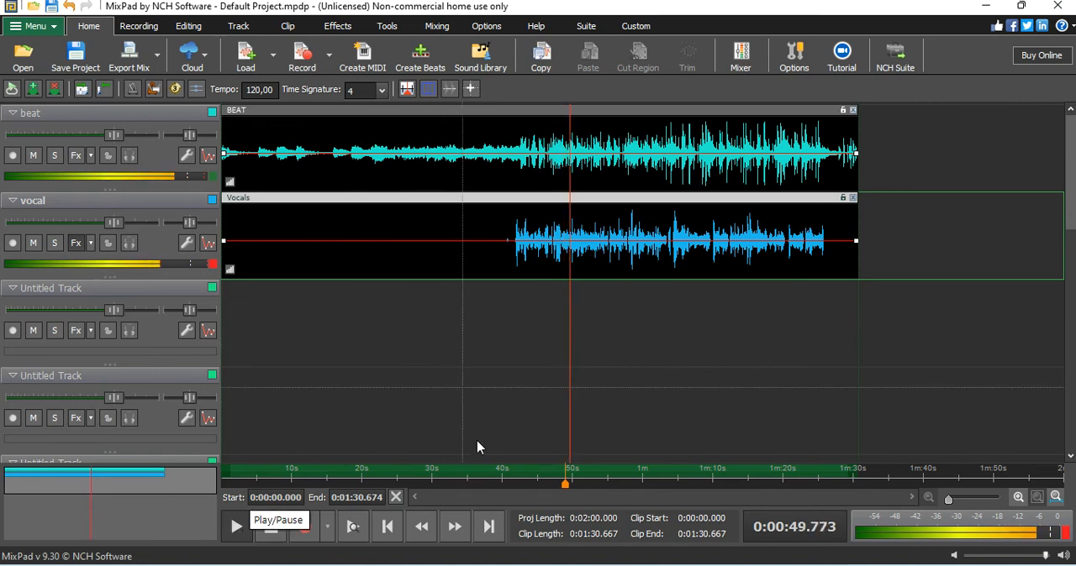
left_click(496, 477)
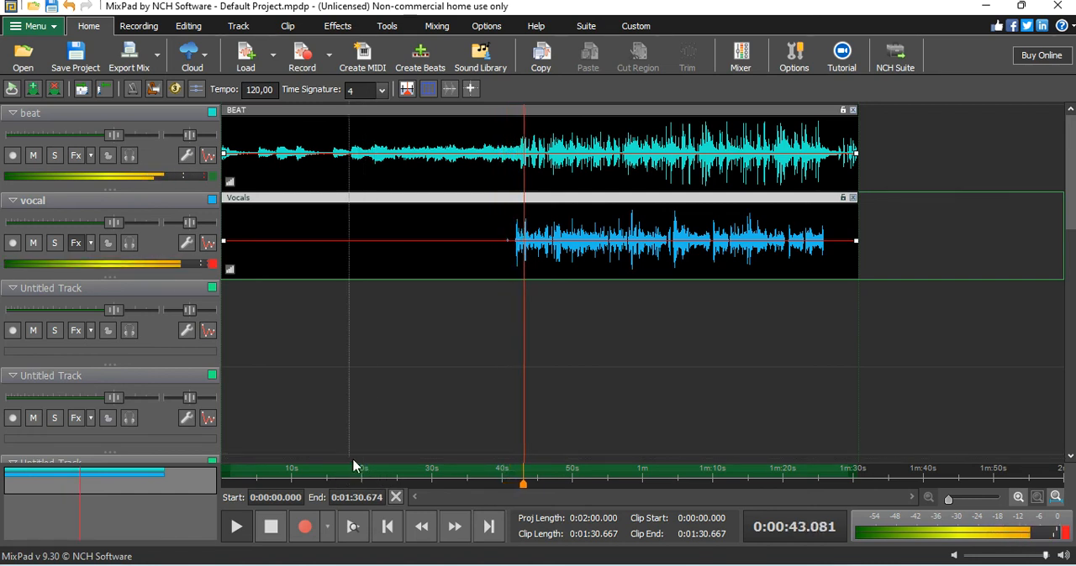
left_click(483, 475)
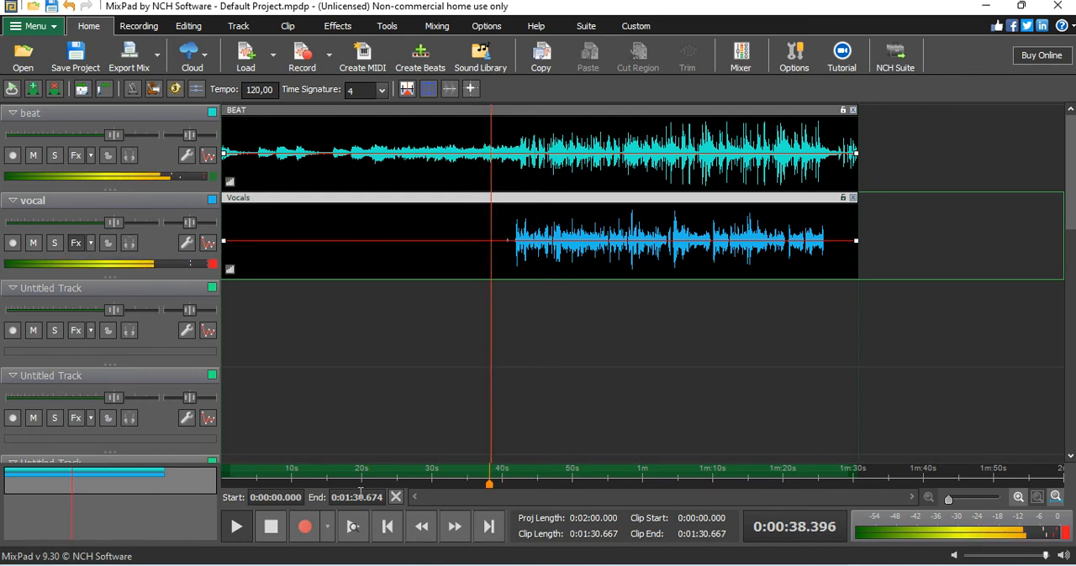
left_click(271, 528)
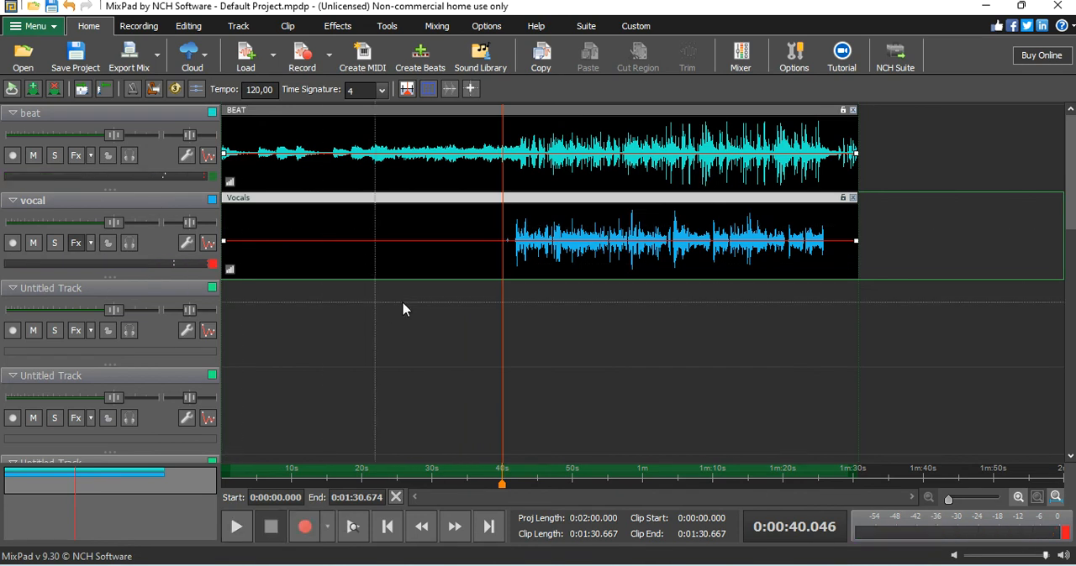
left_click_drag(511, 475, 501, 473)
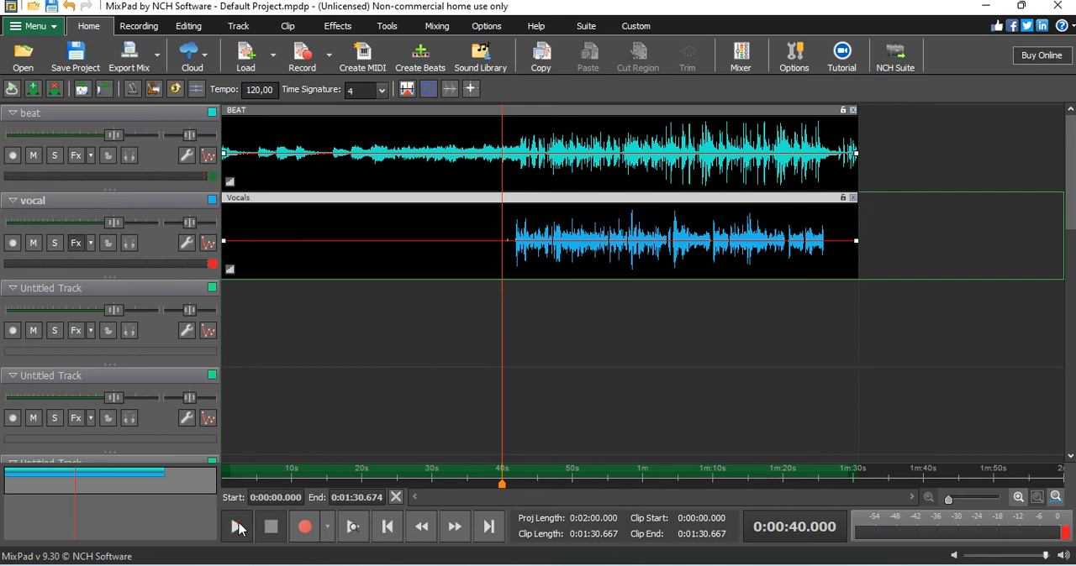
left_click(236, 527)
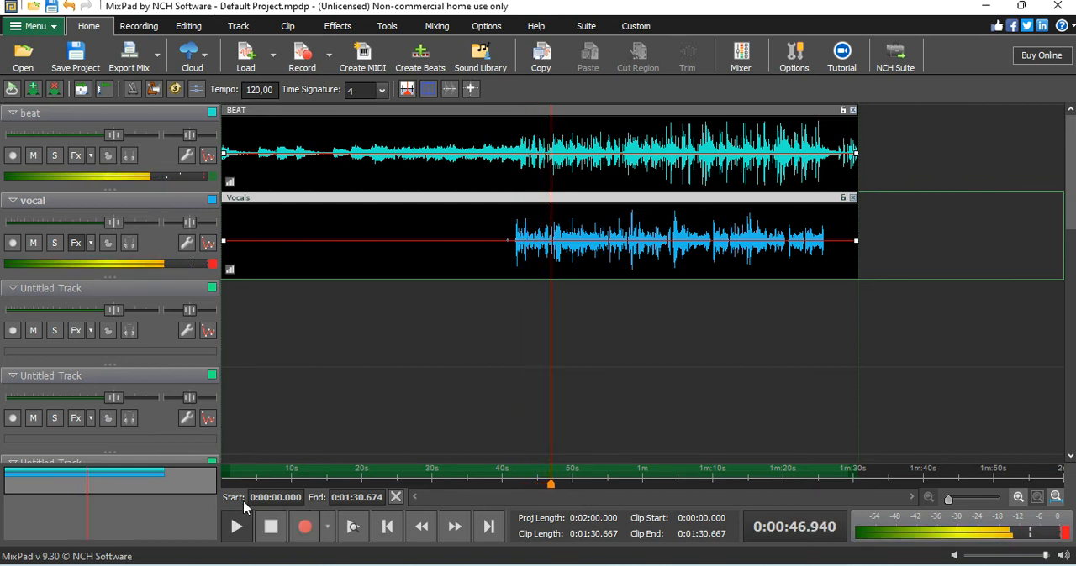
left_click(276, 526)
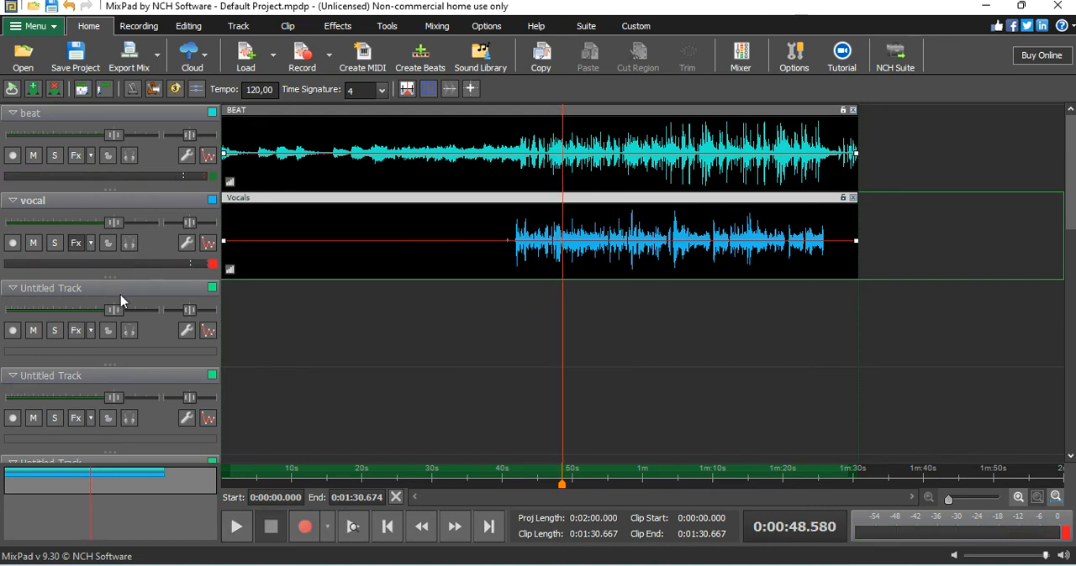
Step: Try to add the GRevDly VST effect to the vocal track's effect chain
left_click(75, 244)
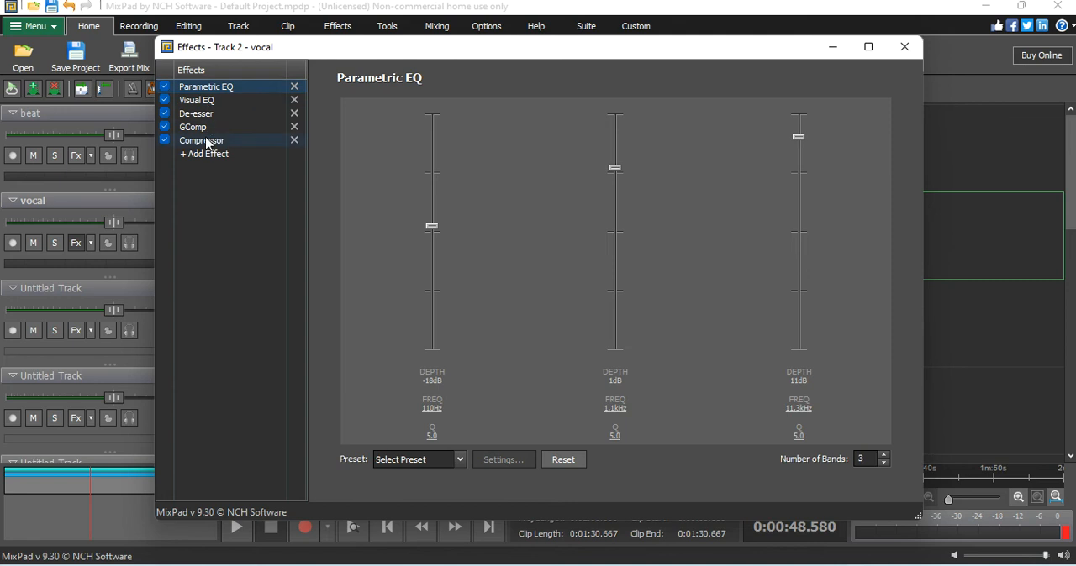
left_click(209, 154)
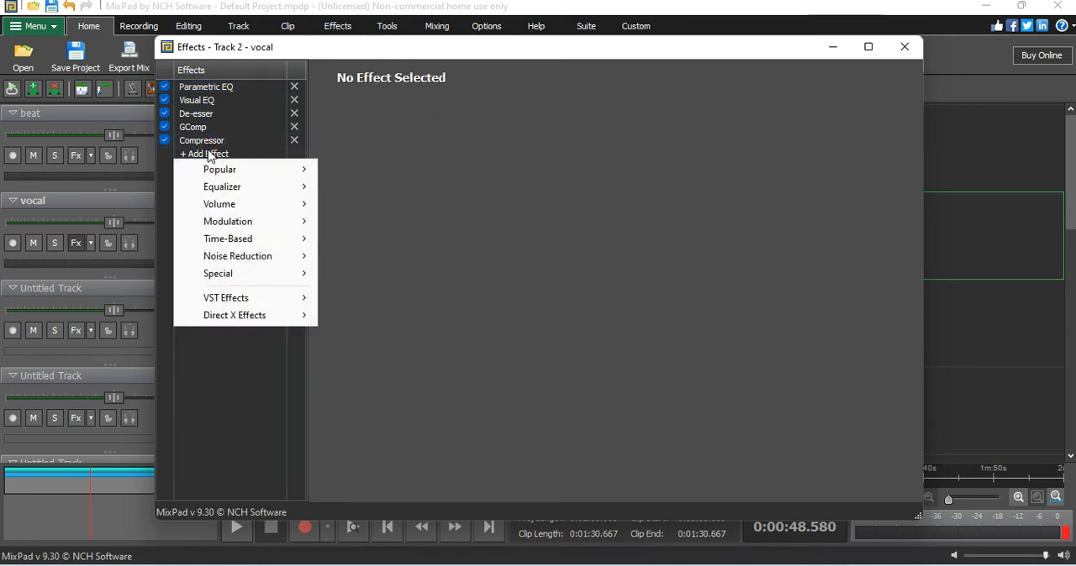
mouse_move(235, 230)
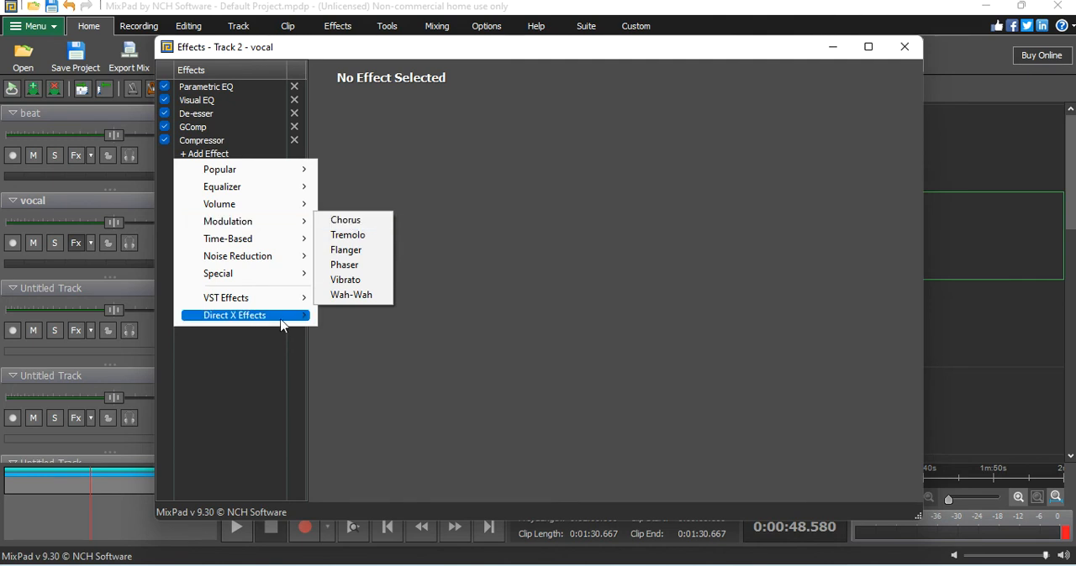
mouse_move(287, 306)
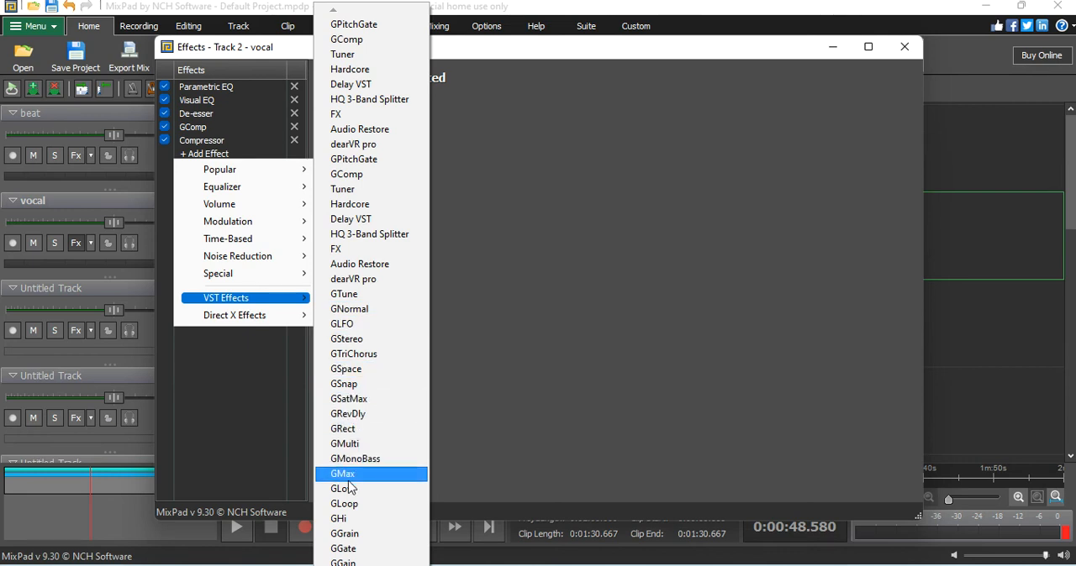
left_click(363, 416)
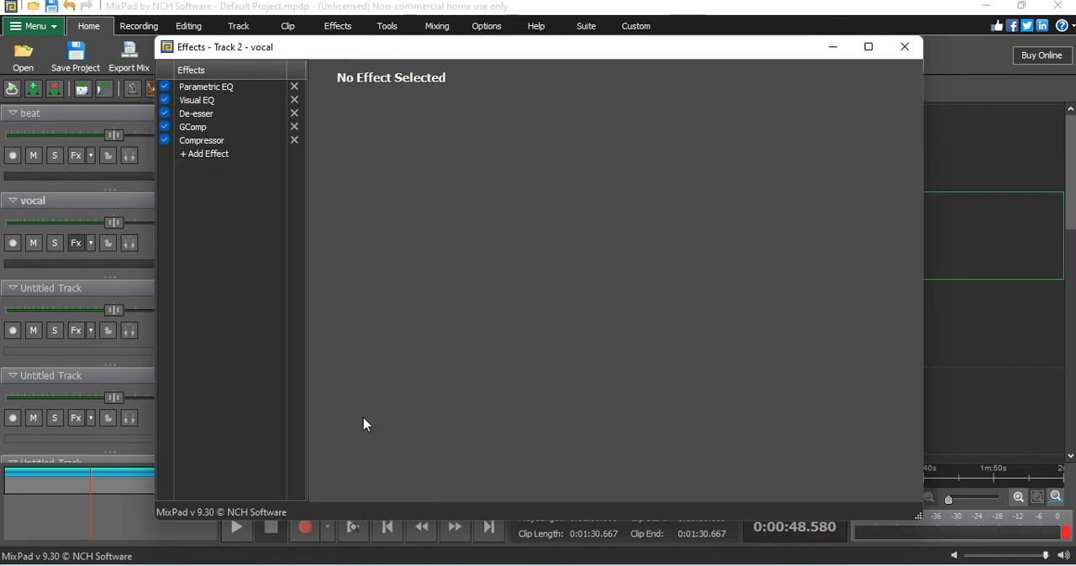
Step: Add a Reverb after the vocal Compressor with Wet -107 dB, Dry -127 dB and Diffusion 5%
left_click(244, 152)
mouse_move(268, 233)
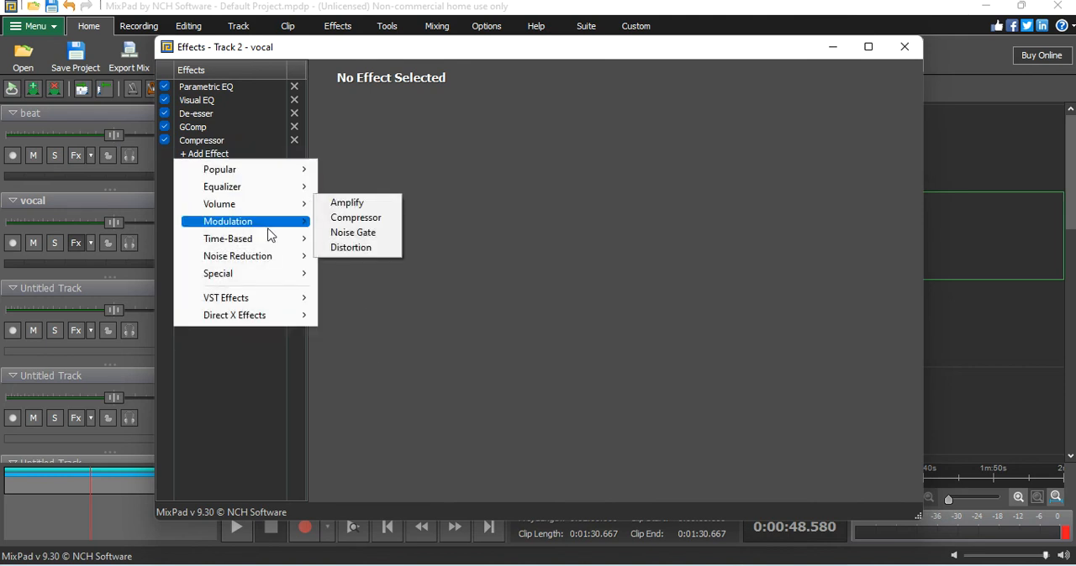
left_click(359, 243)
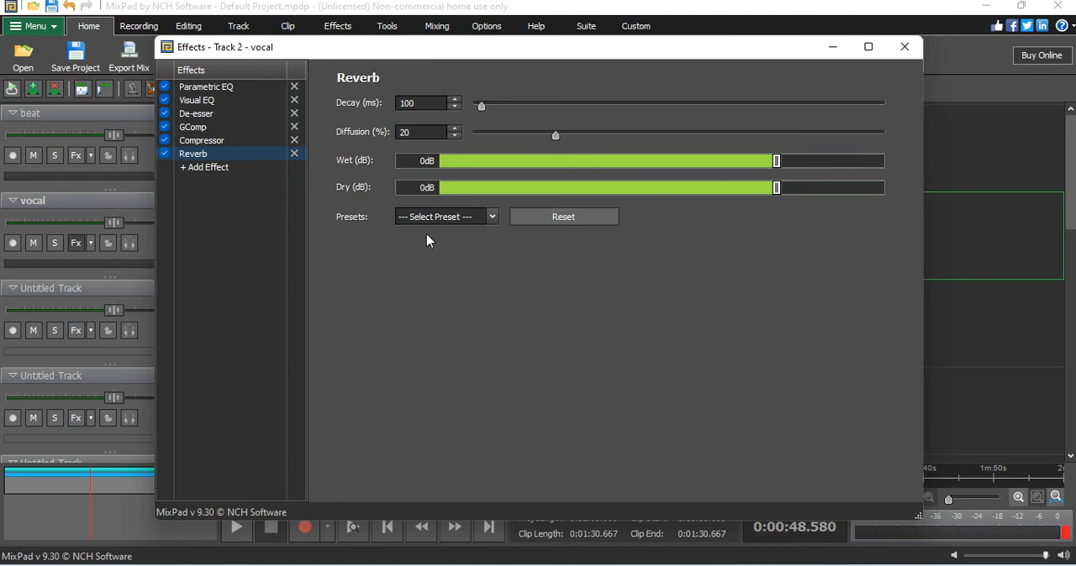
left_click_drag(778, 169, 494, 162)
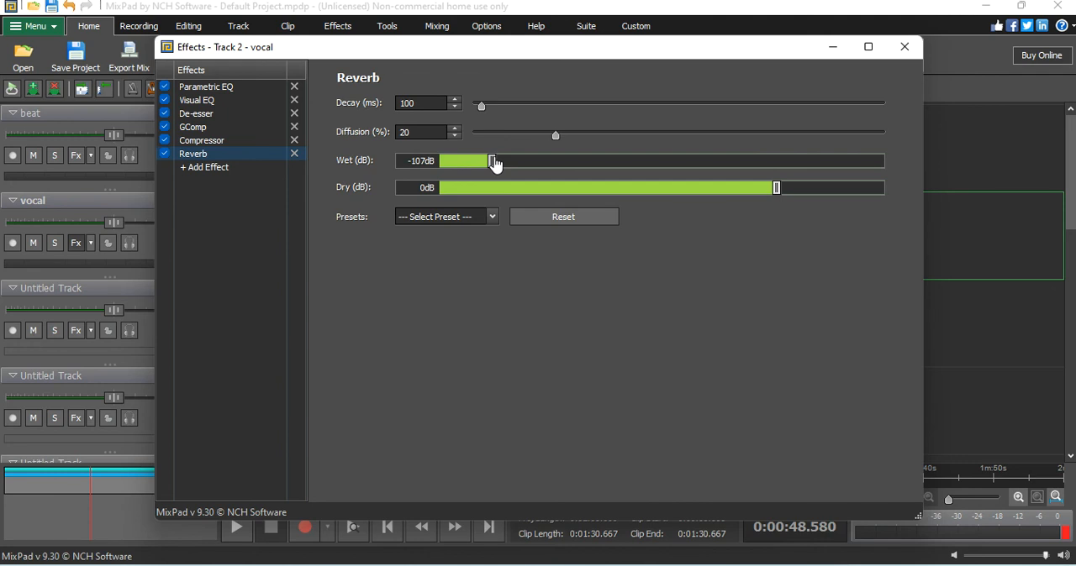
left_click_drag(775, 189, 440, 191)
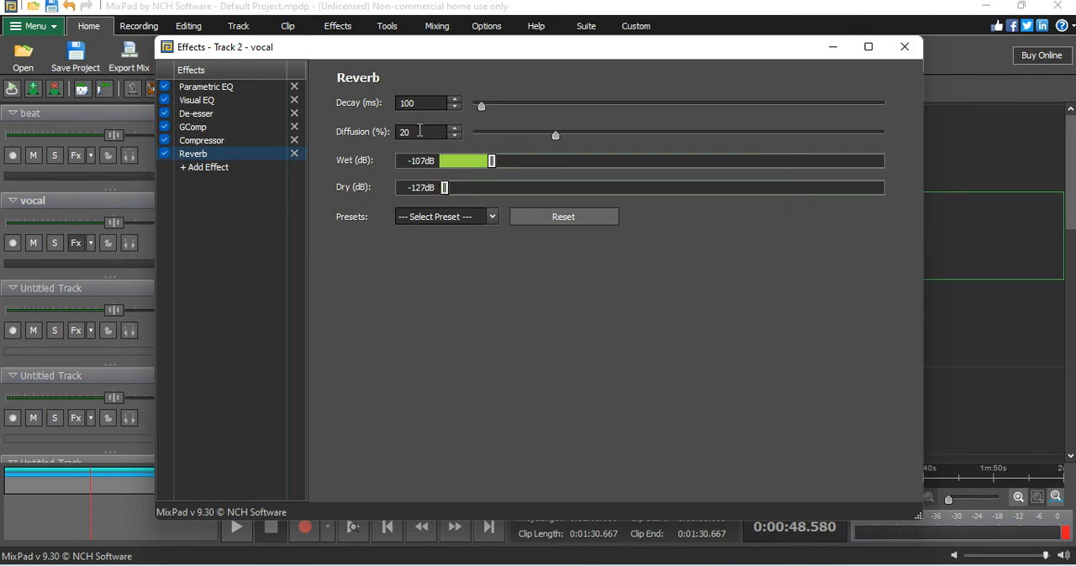
double_click(419, 131)
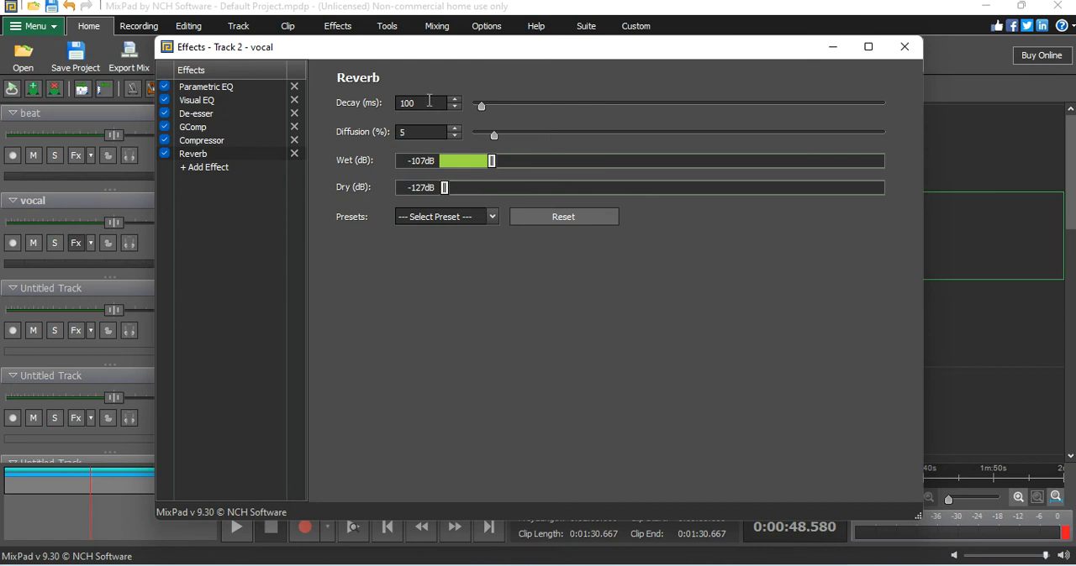
left_click(467, 220)
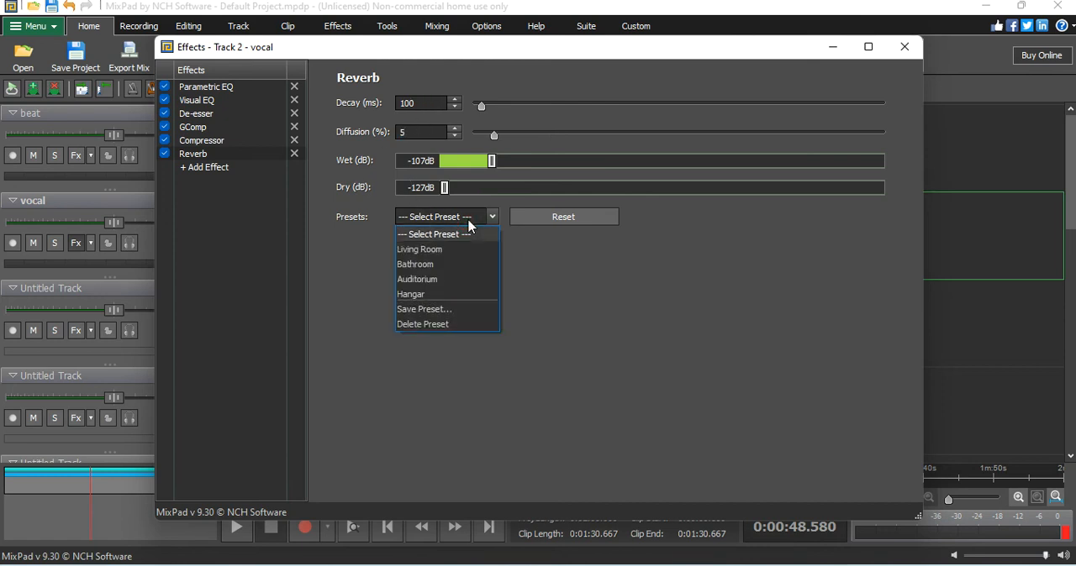
left_click(468, 220)
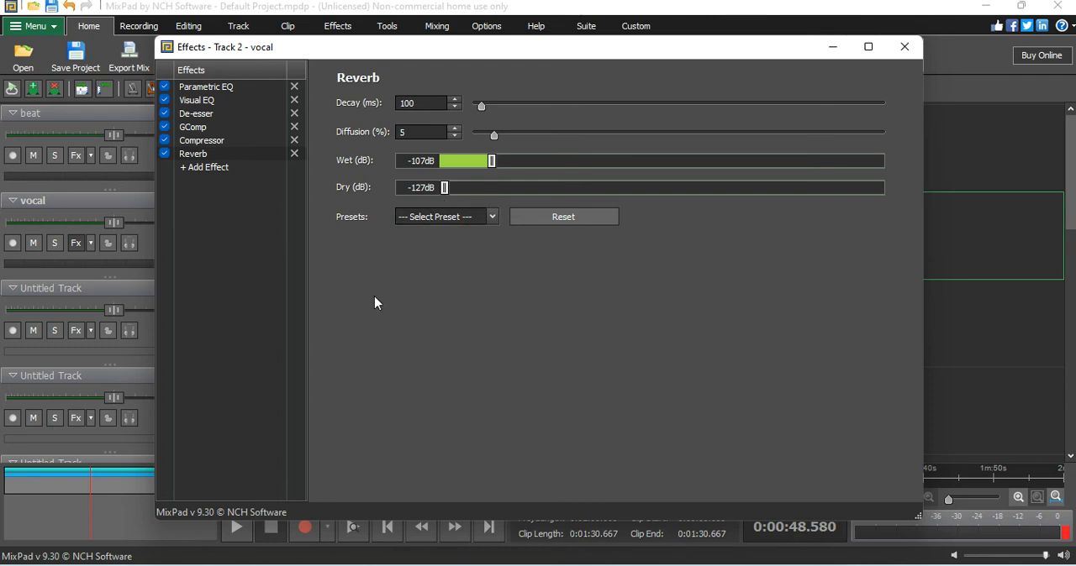
Step: Audition the mix with the vocal Reverb, replaying from about 0:38 with the effects closed, and return the playhead to about 0:39
left_click(239, 541)
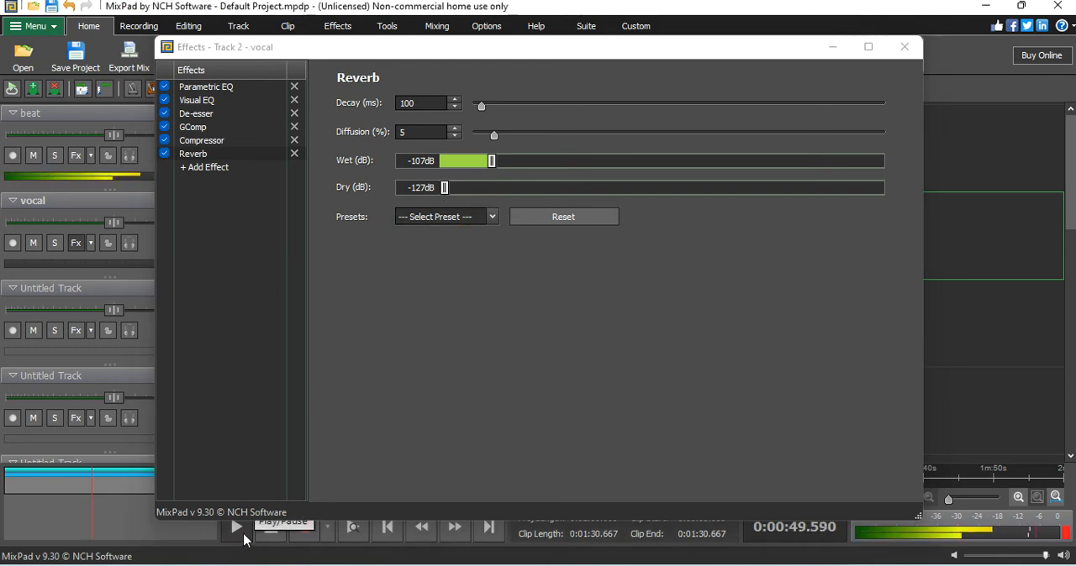
left_click(271, 531)
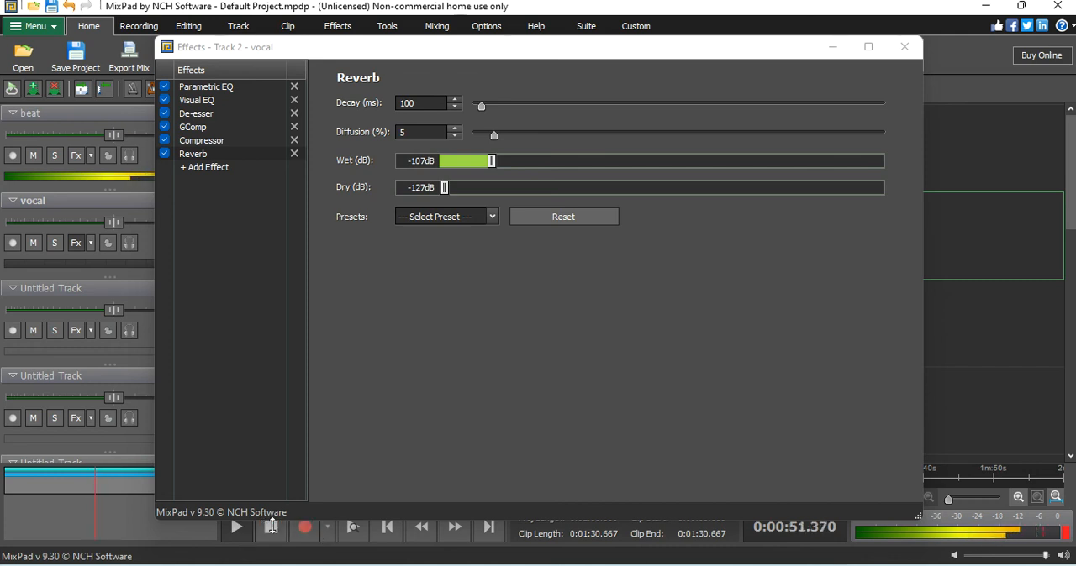
left_click(248, 538)
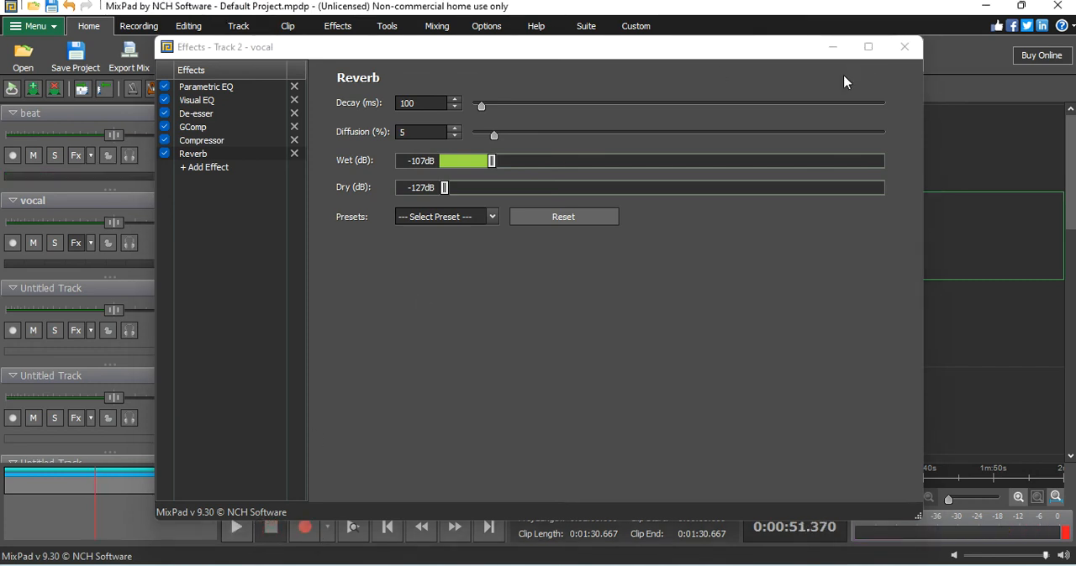
left_click(897, 55)
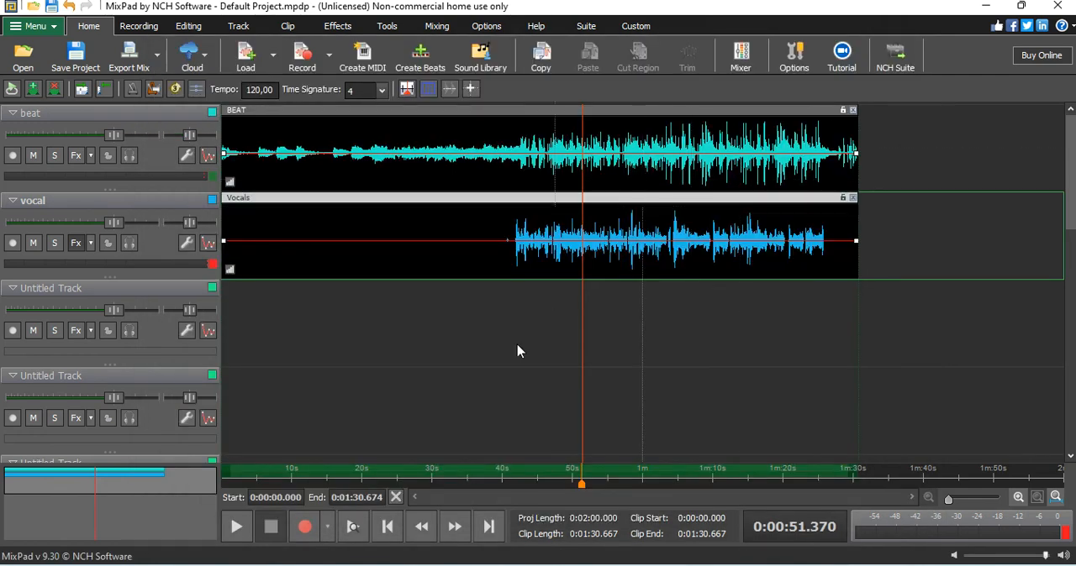
left_click(493, 476)
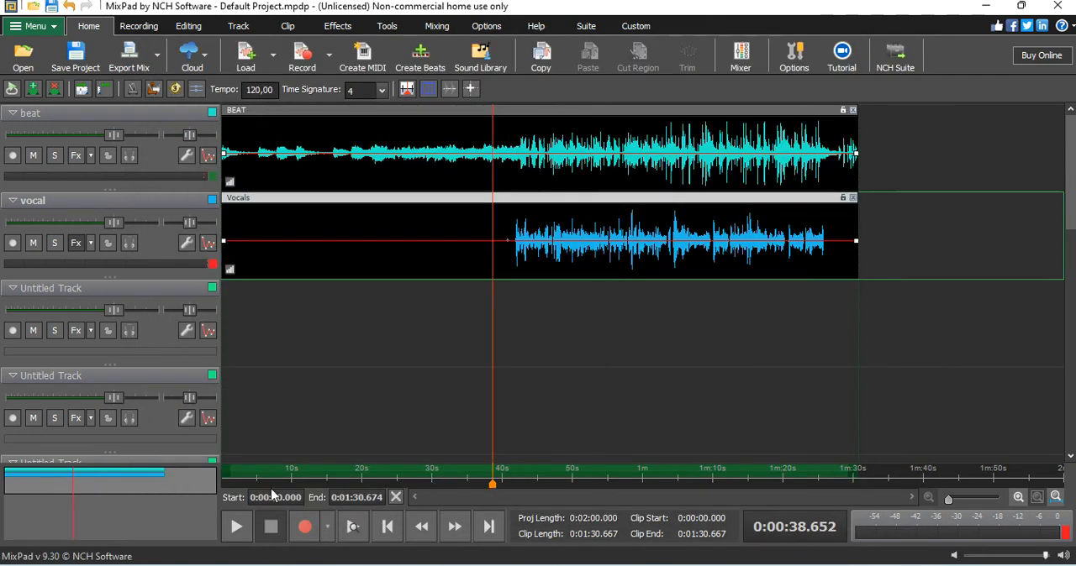
left_click(237, 524)
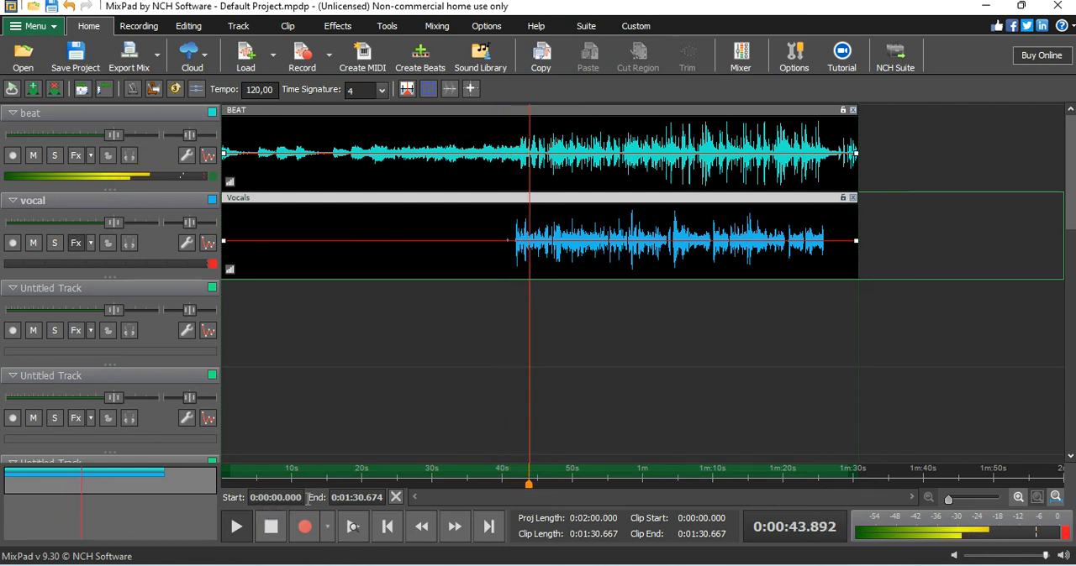
left_click(271, 527)
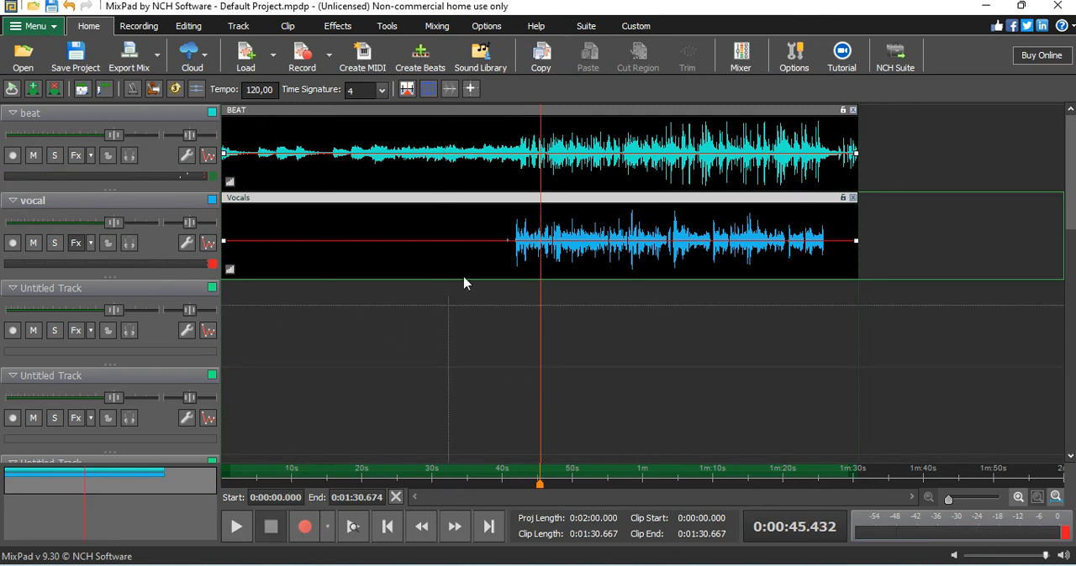
left_click(496, 473)
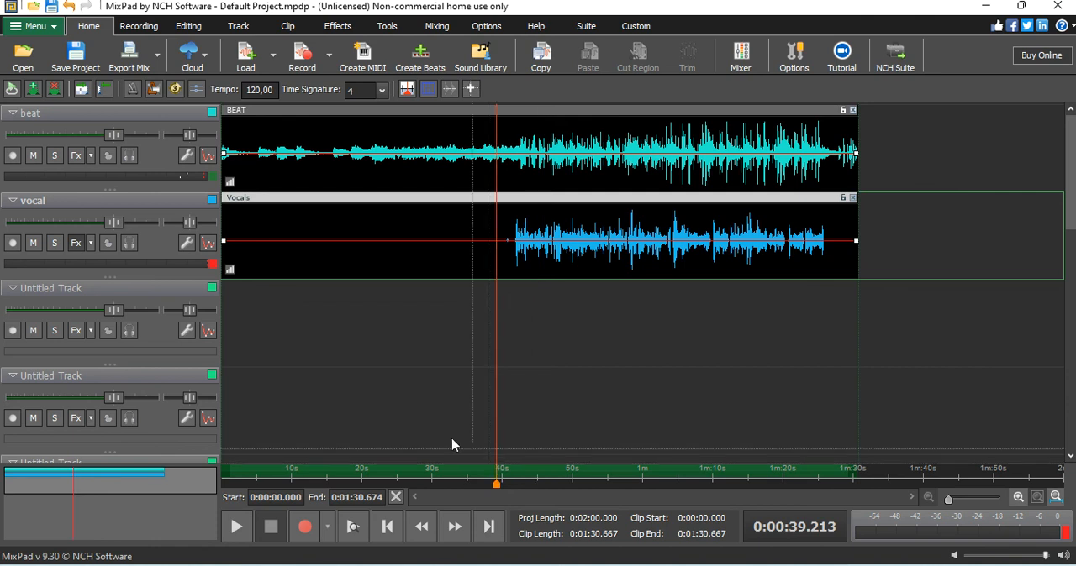
Step: Raise the vocal Reverb's Dry level to -105 dB and audition the mix from about 0:39
left_click(77, 243)
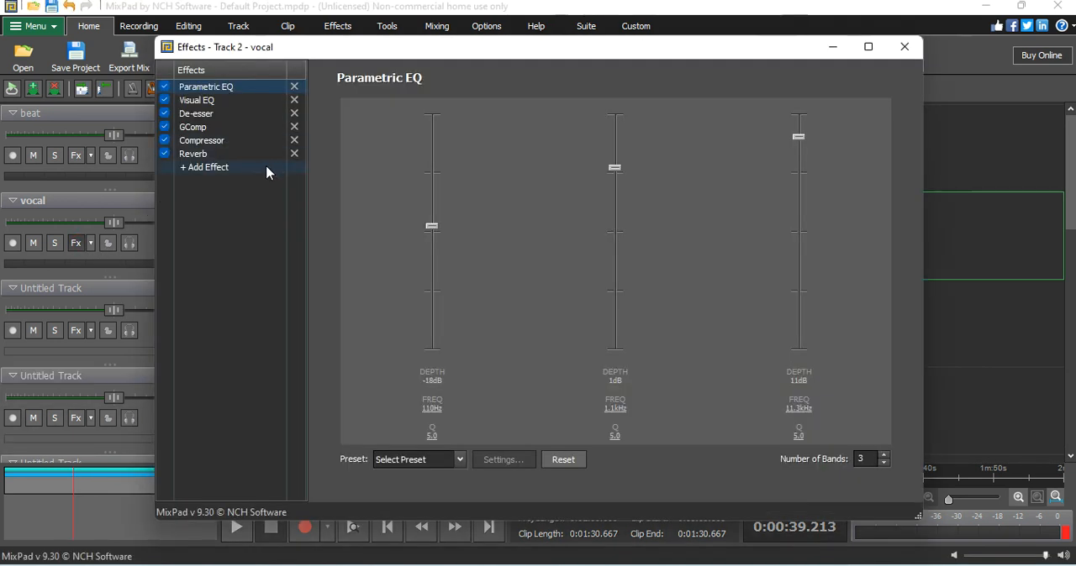
left_click(224, 157)
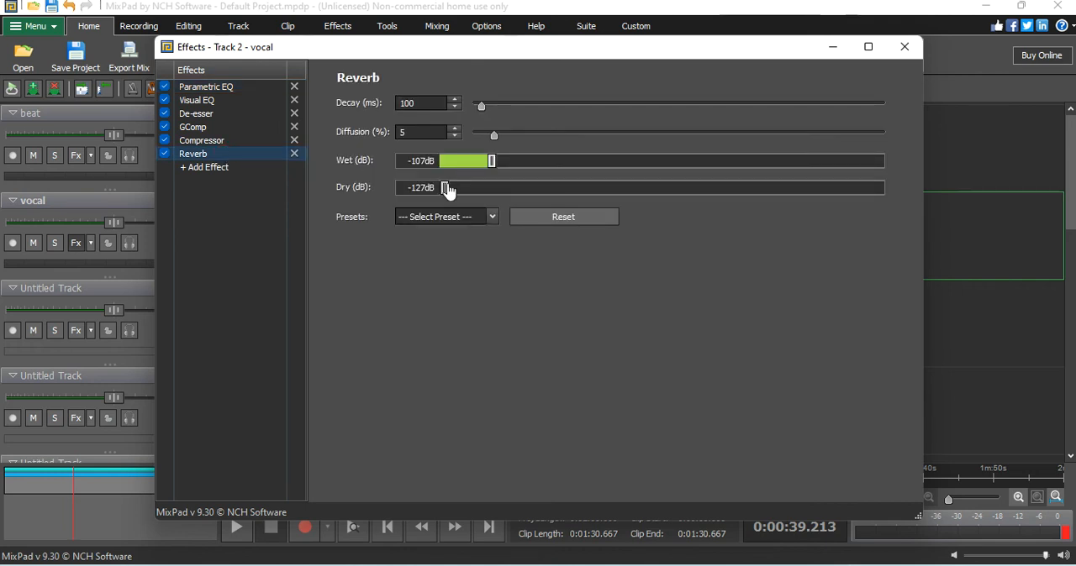
left_click_drag(443, 188, 501, 195)
left_click(233, 533)
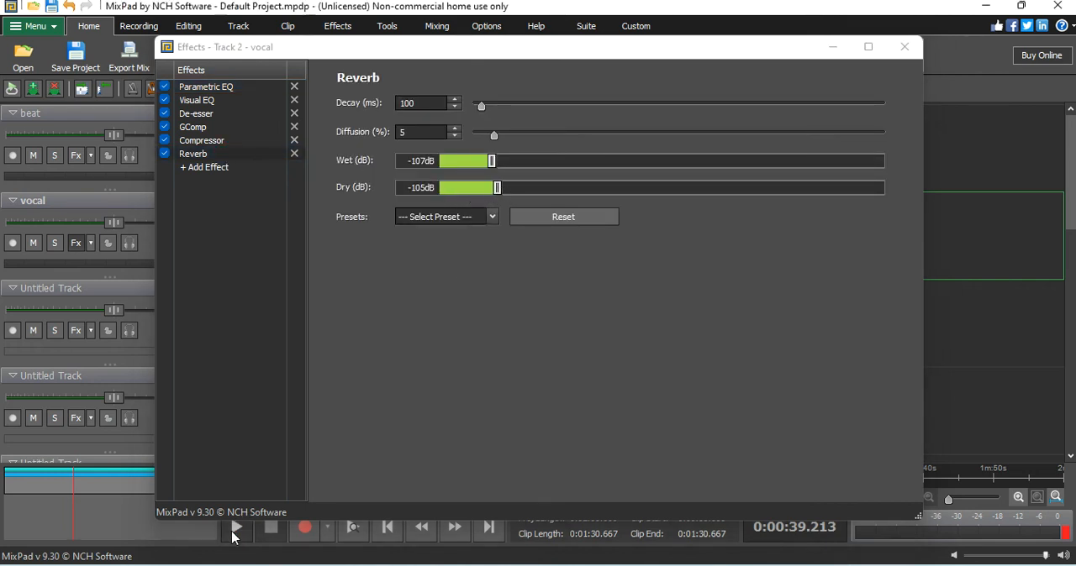
left_click(235, 535)
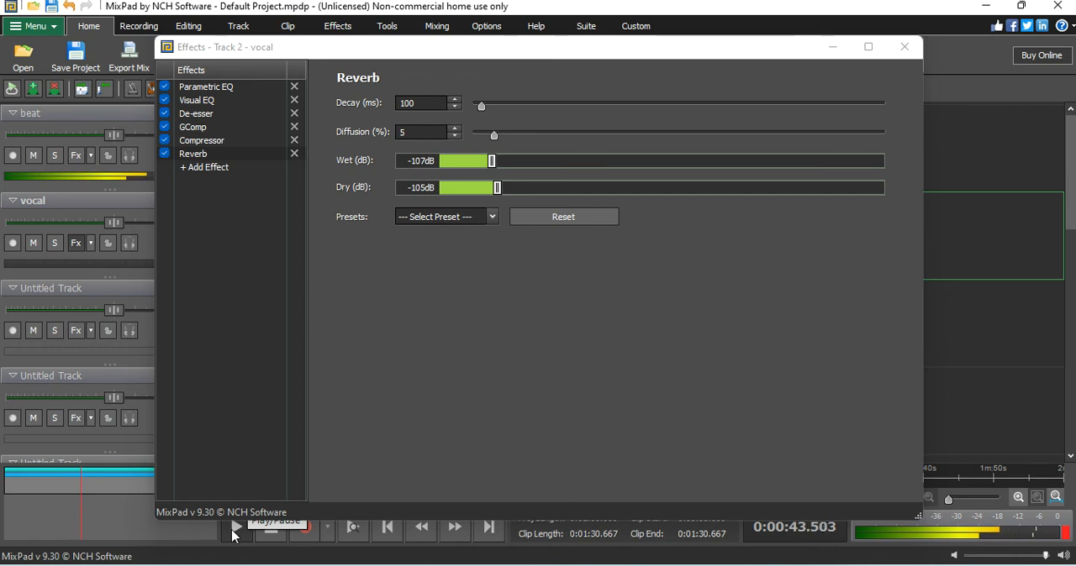
Step: Compare the playing vocal with the Reverb bypassed and re-enabled, and stop playback
left_click(165, 155)
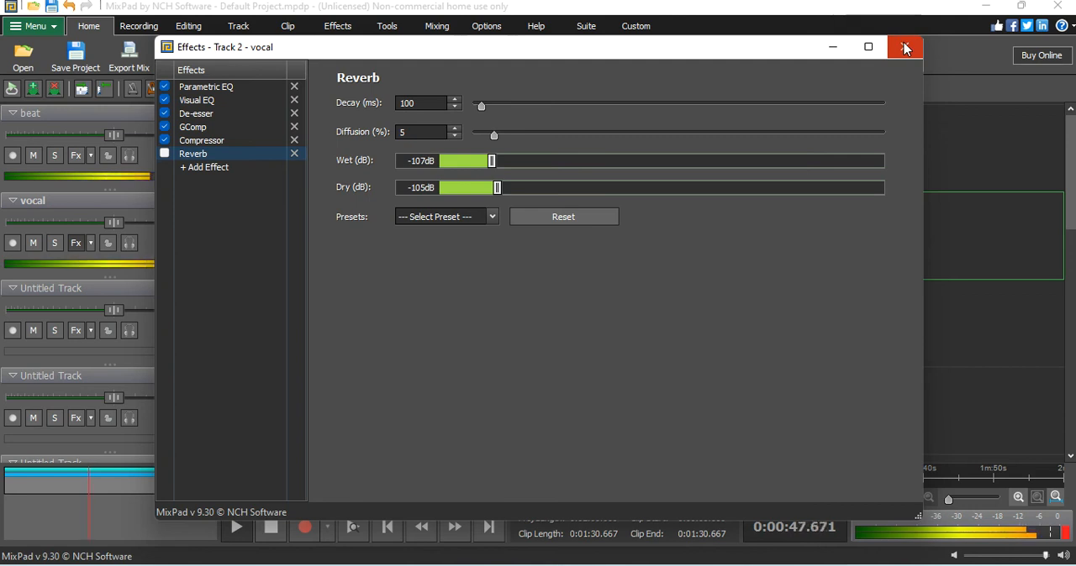
left_click(165, 155)
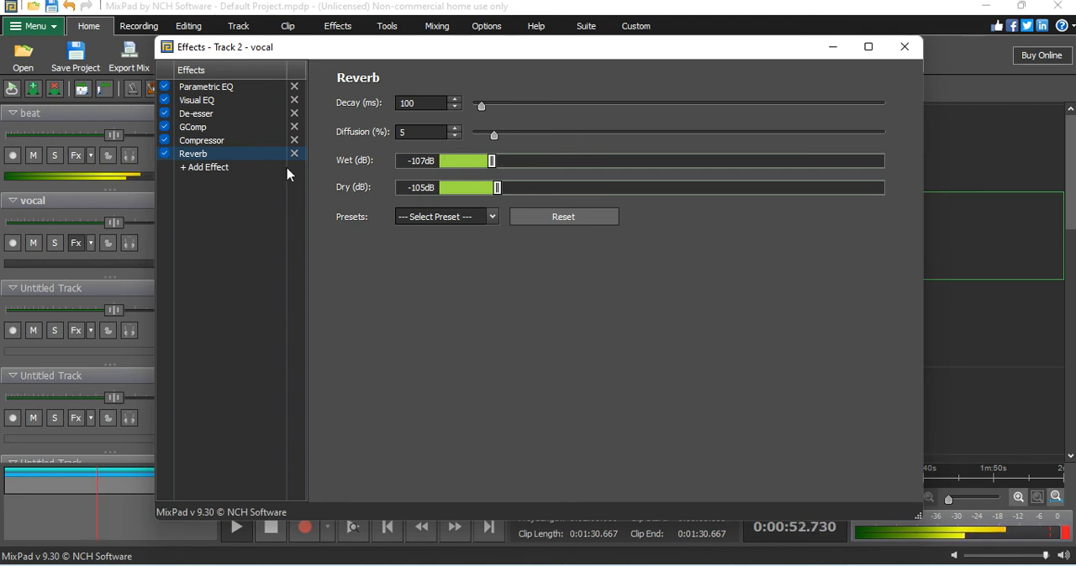
left_click(261, 537)
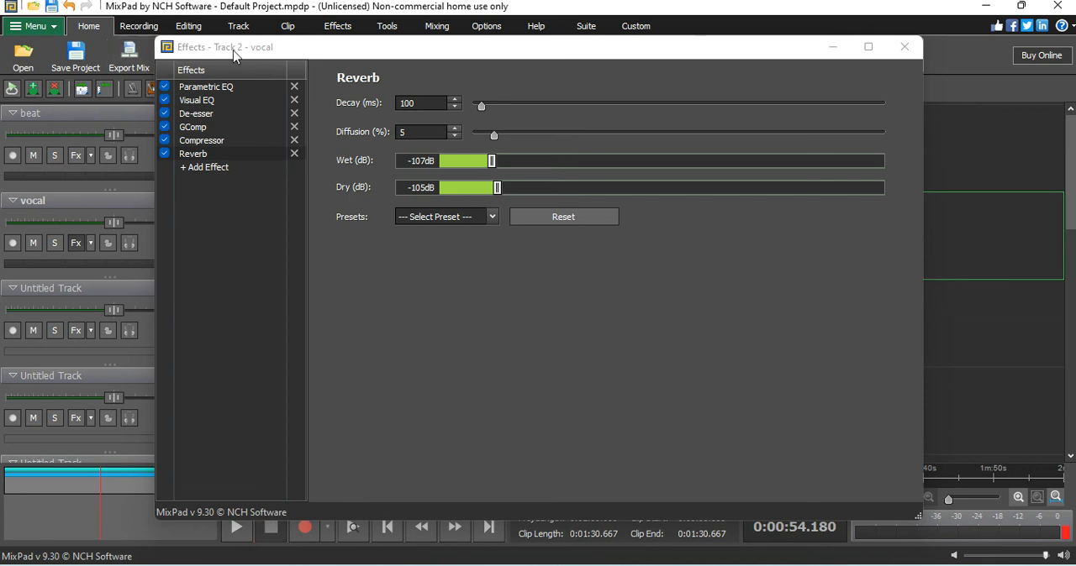
Step: Replace the vocal track's Reverb with the dearVR pro VST effect and reduce its reverb size to 0
left_click(294, 153)
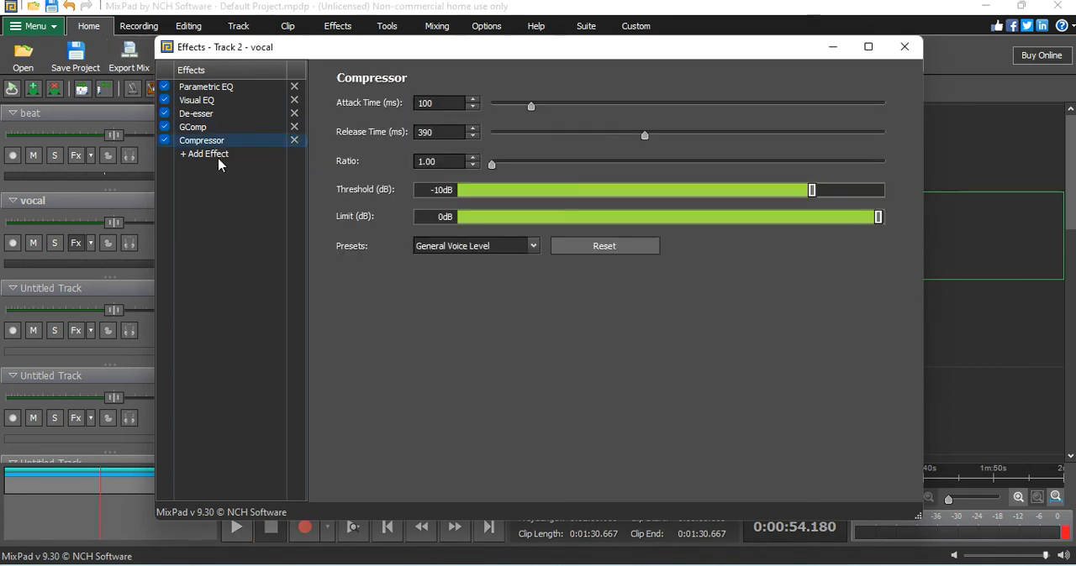
left_click(216, 154)
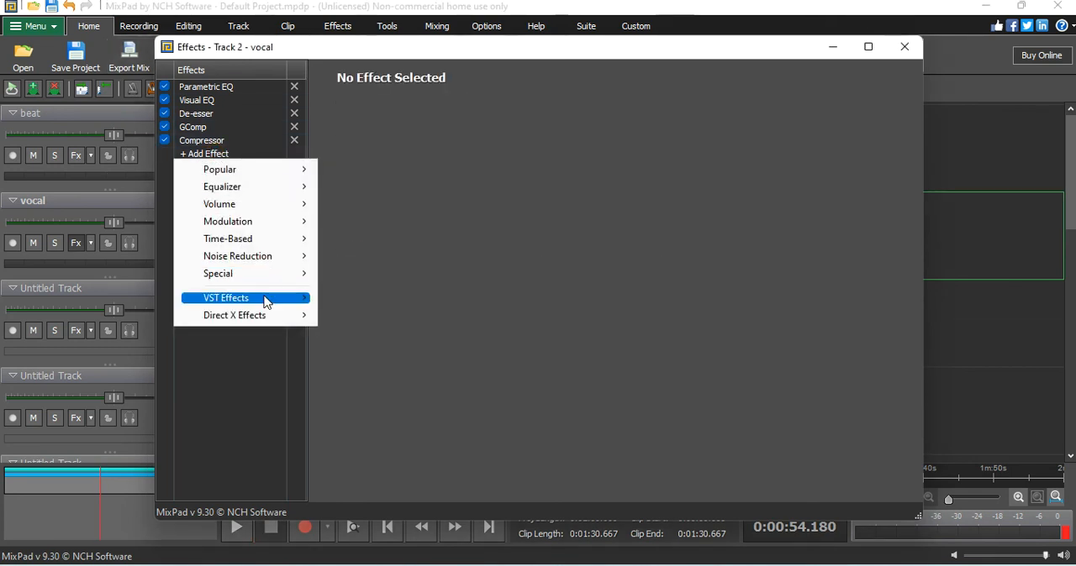
mouse_move(267, 298)
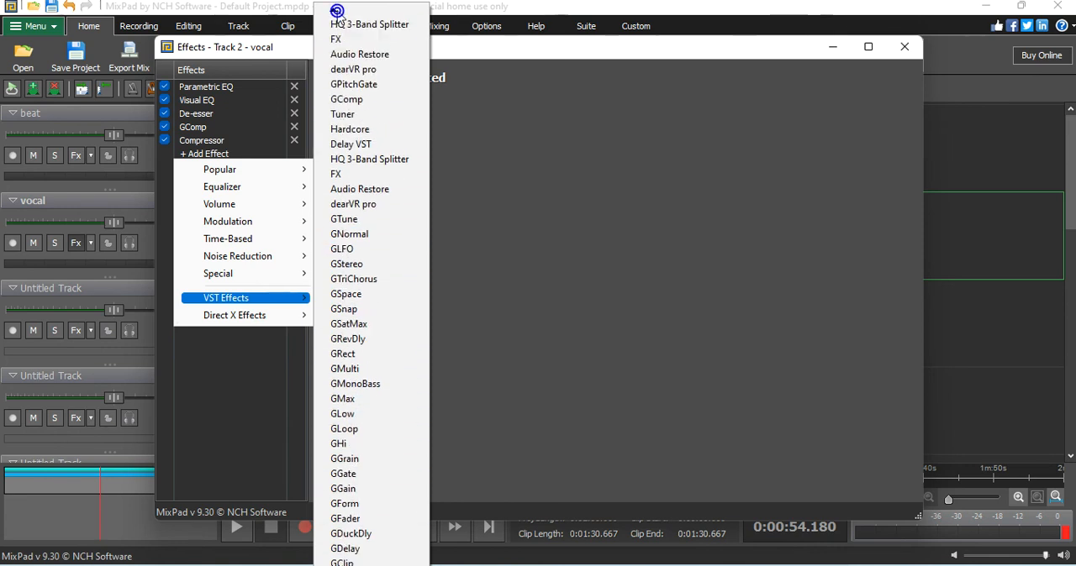
left_click(348, 71)
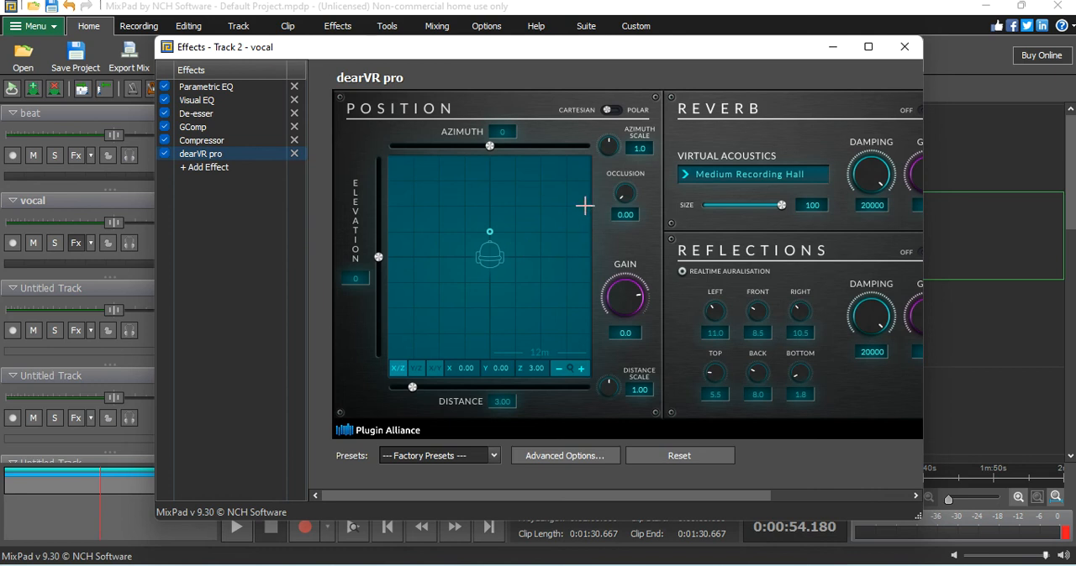
left_click_drag(781, 208, 718, 207)
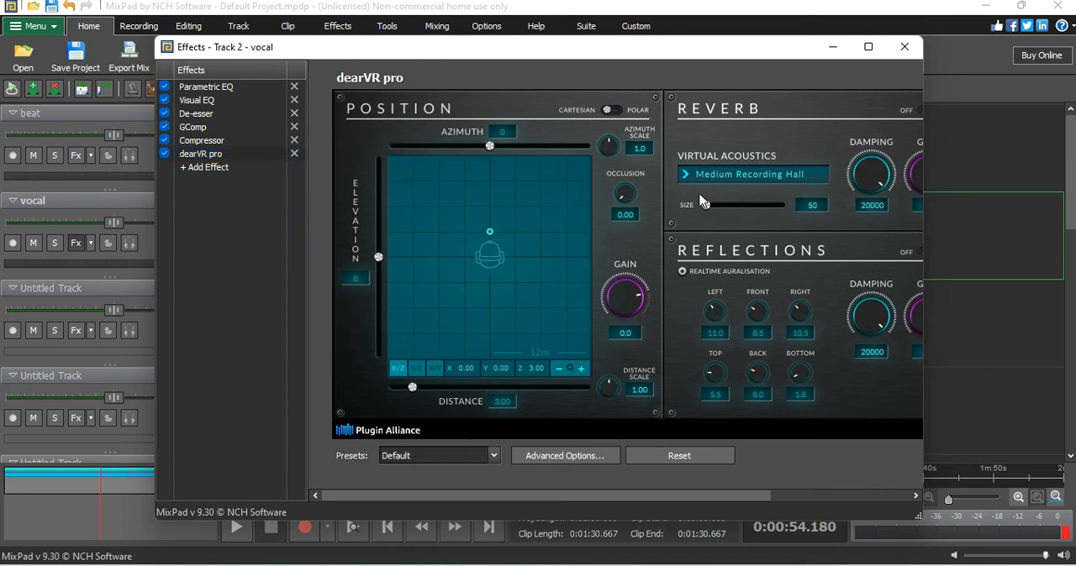
left_click(904, 47)
Step: Audition the mix with dearVR pro from about 0:40
left_click(506, 477)
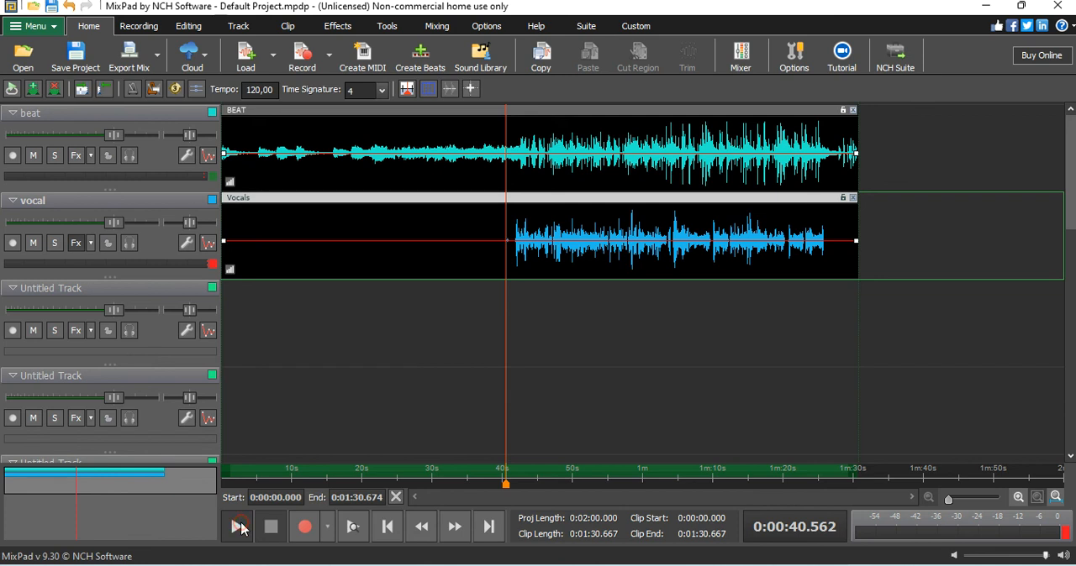
left_click(238, 527)
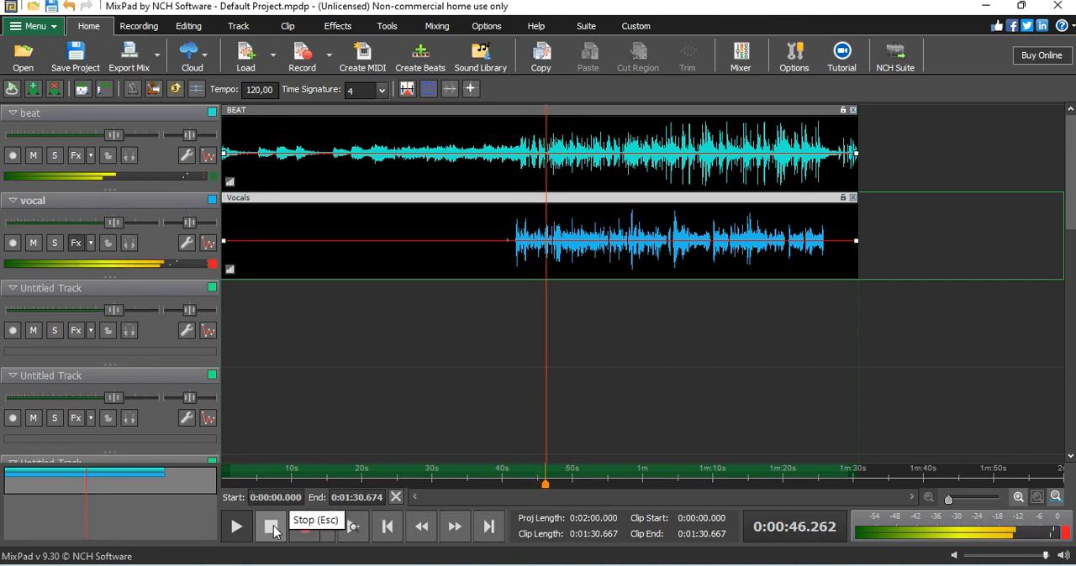
left_click(271, 526)
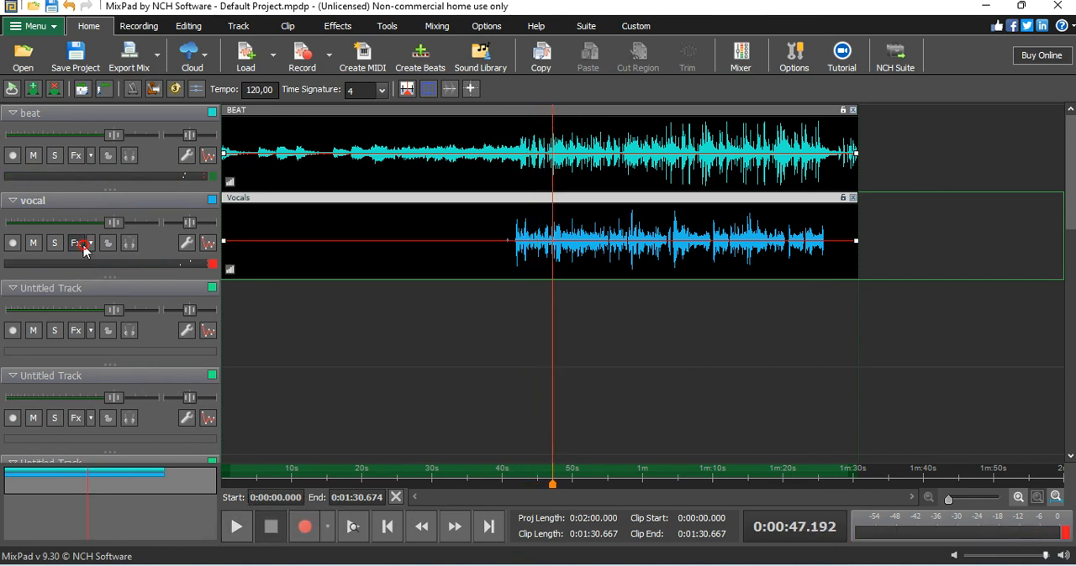
Step: Widen the effects window to show all of dearVR pro and lower its Reflections damping to about 515
left_click(80, 244)
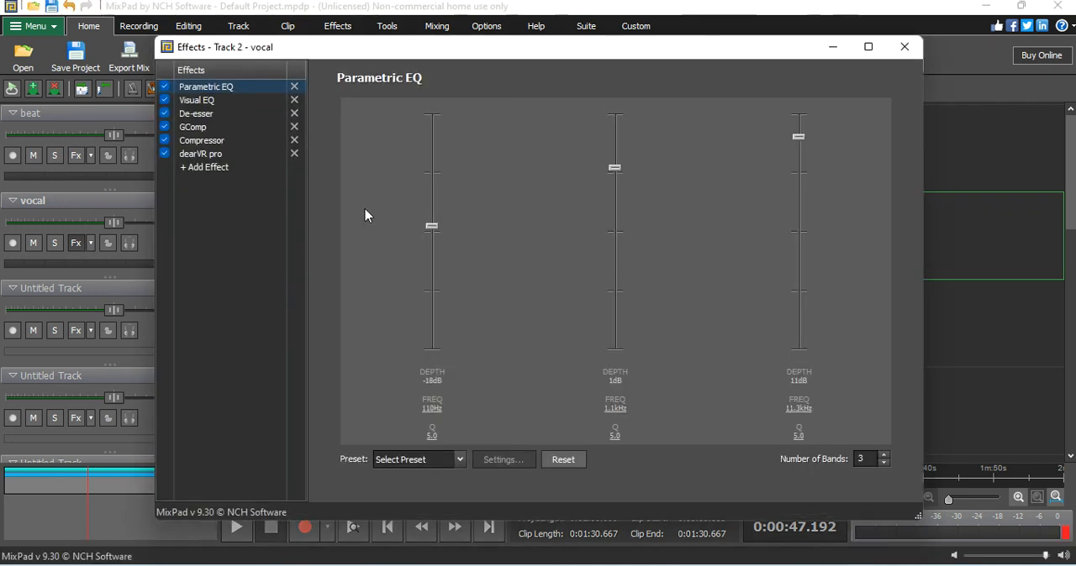
left_click(220, 155)
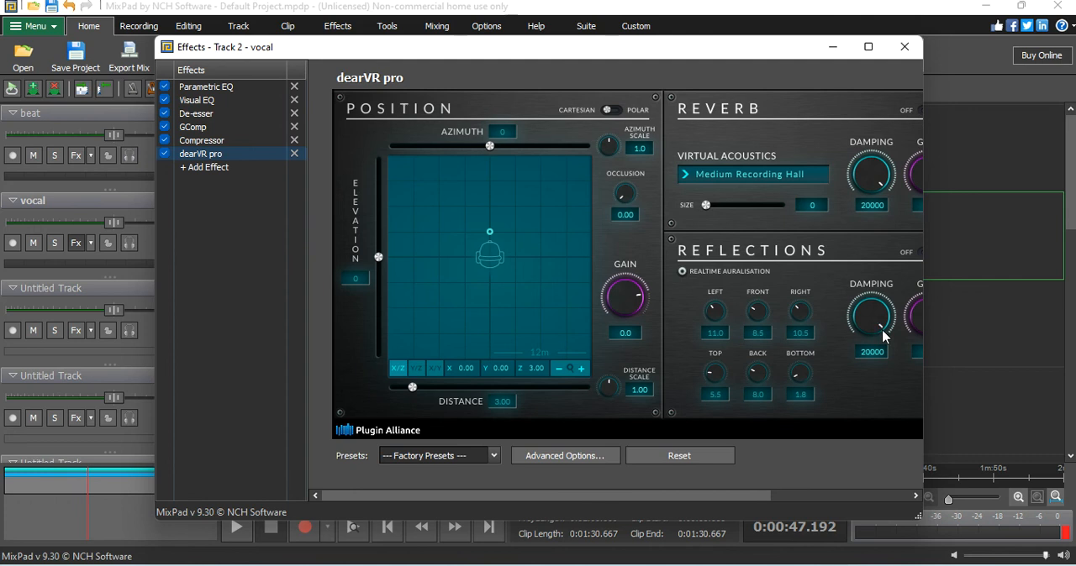
left_click_drag(812, 51, 666, 48)
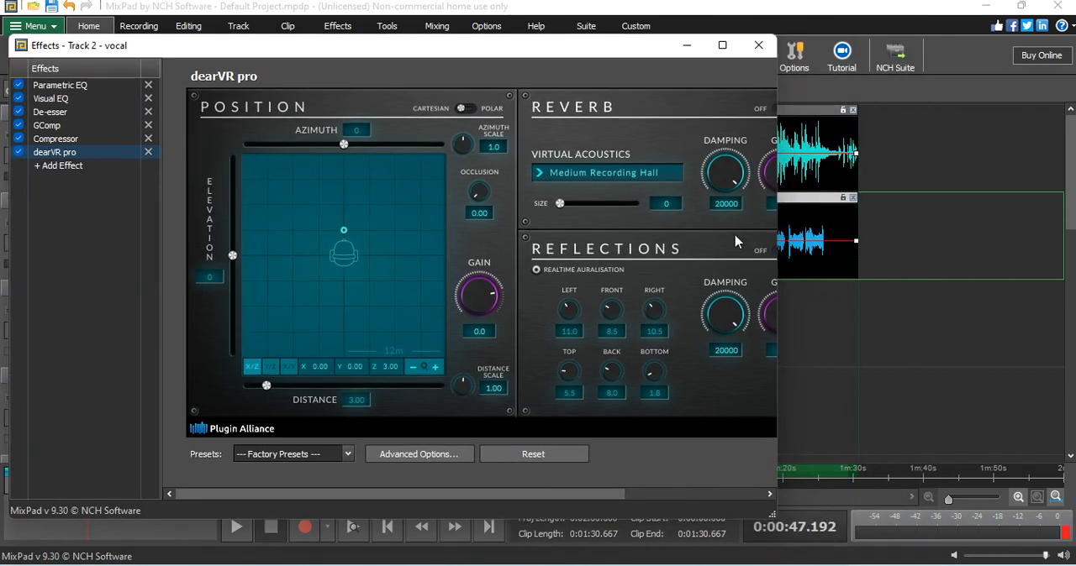
left_click_drag(778, 282, 1017, 282)
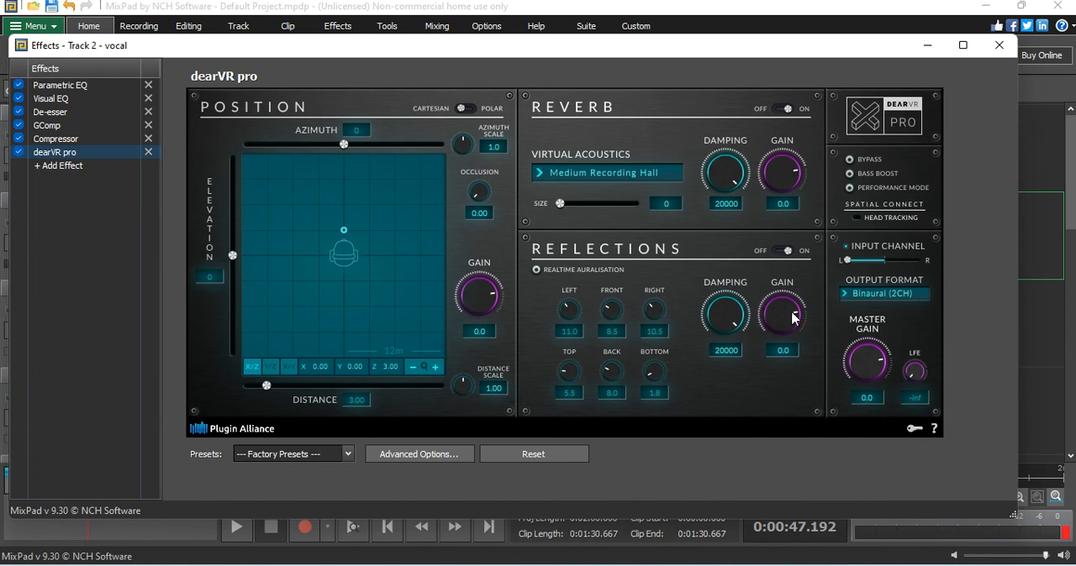
left_click_drag(718, 308, 731, 471)
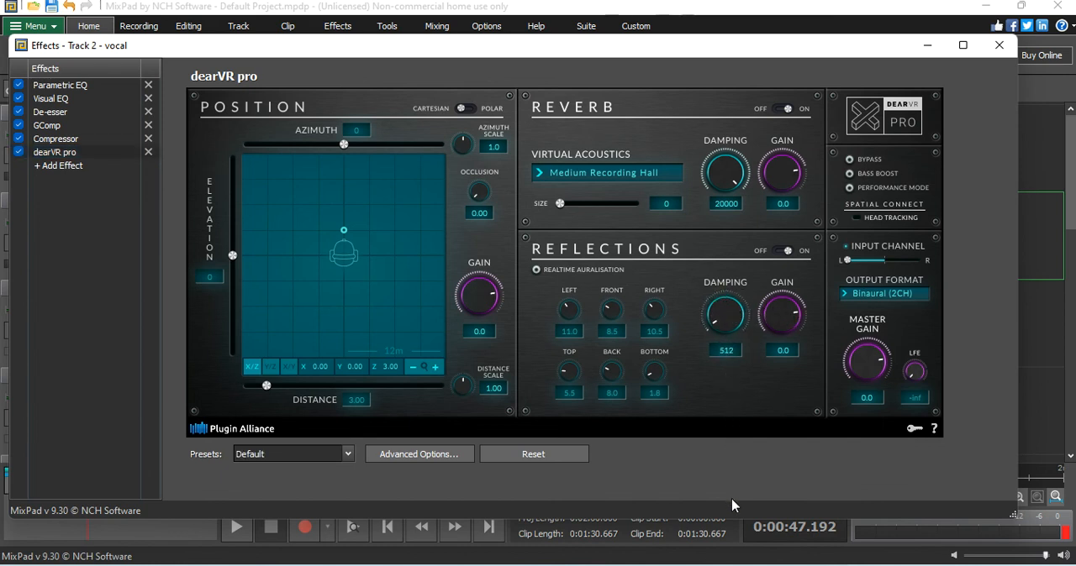
left_click_drag(730, 497, 707, 393)
left_click(998, 45)
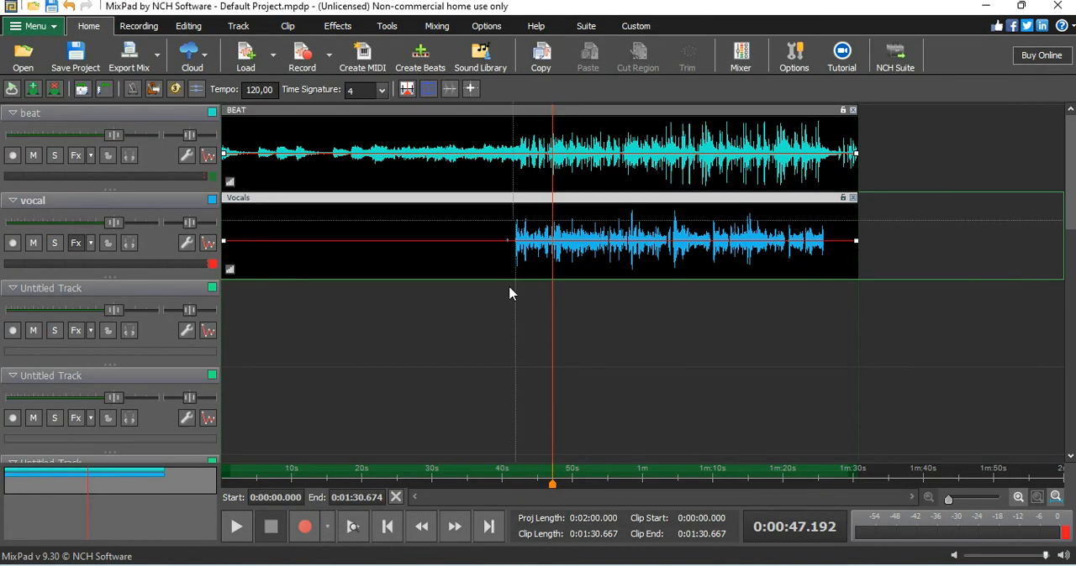
Step: Replay the mix from about 0:40 to hear the reduced Reflections damping
left_click(503, 468)
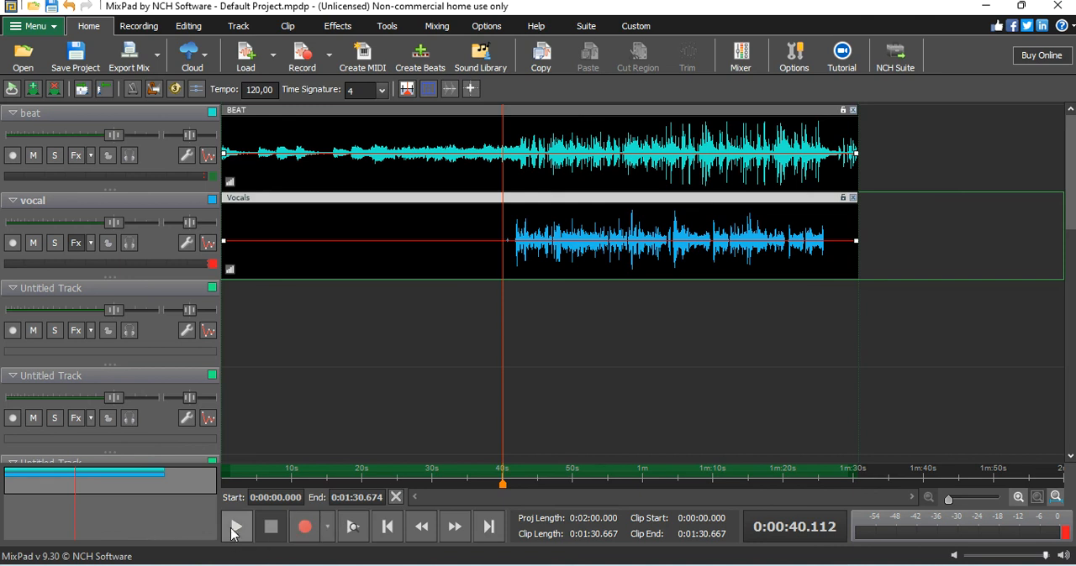
left_click(235, 528)
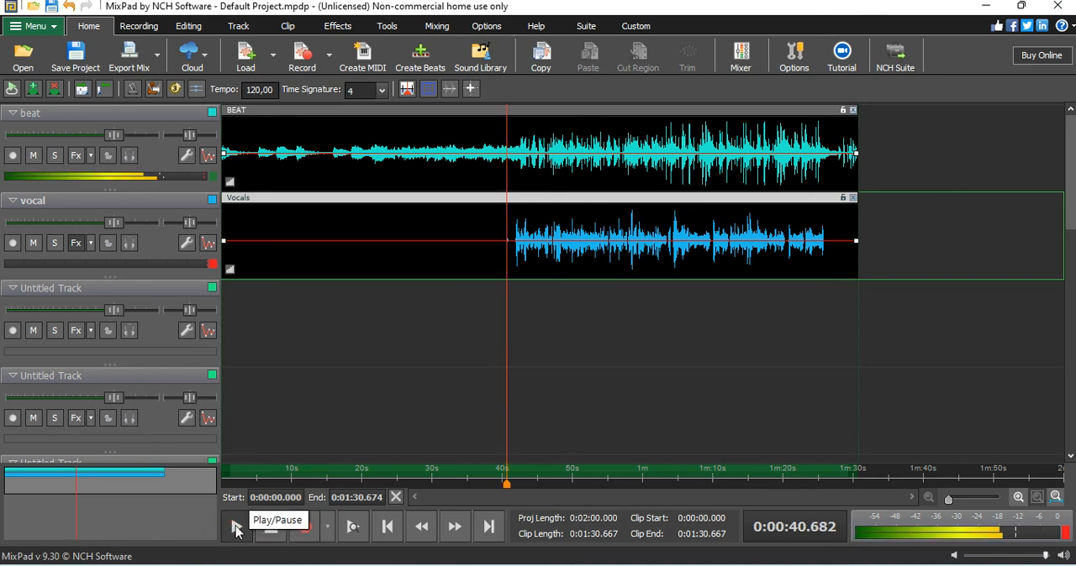
left_click(252, 527)
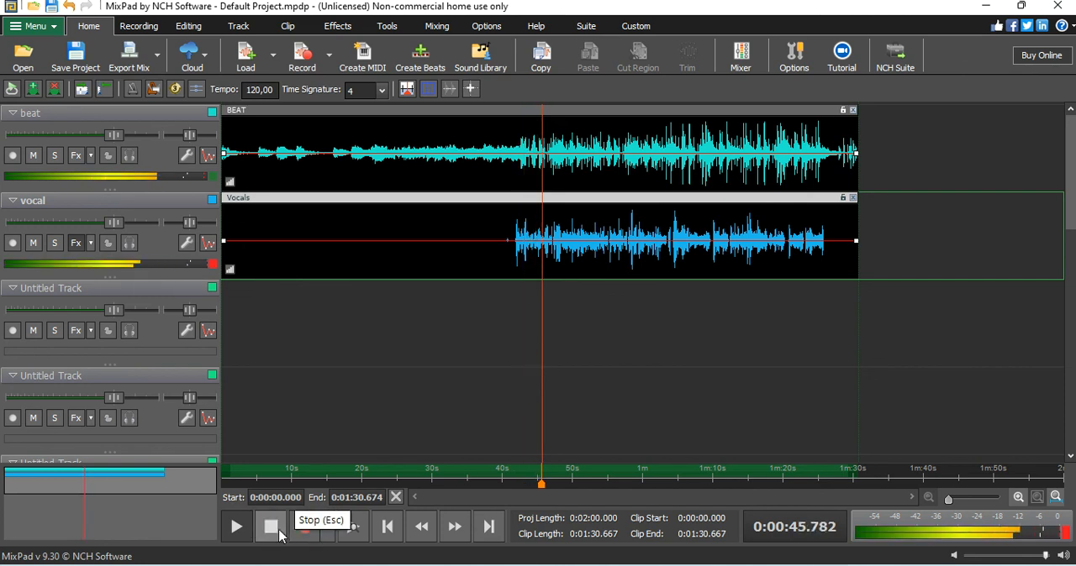
left_click(282, 528)
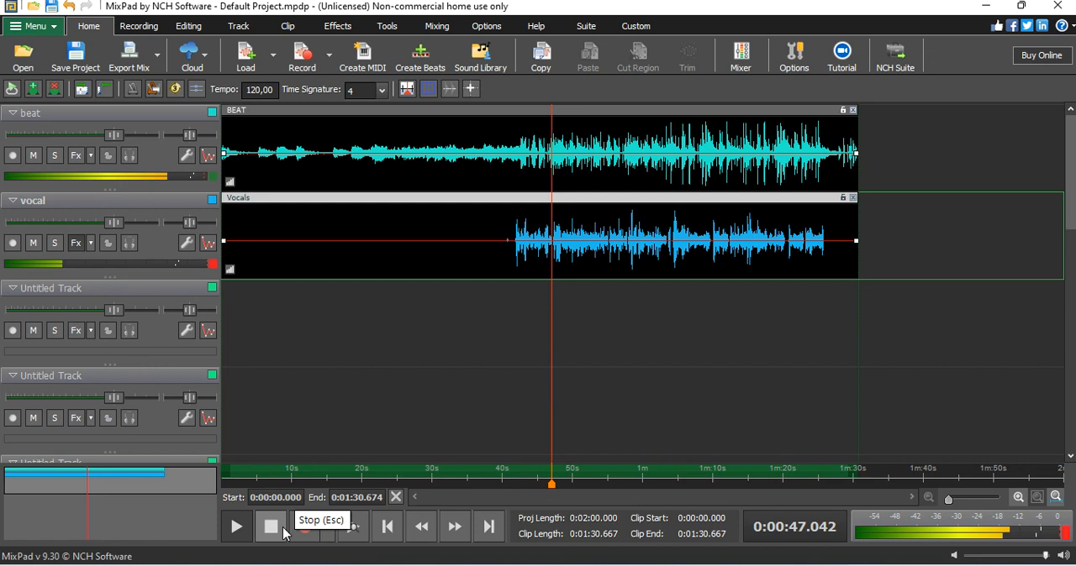
Step: Lower the Reflections gain in the vocal's dearVR pro to about -43.7 and turn down its Reverb damping
left_click(76, 243)
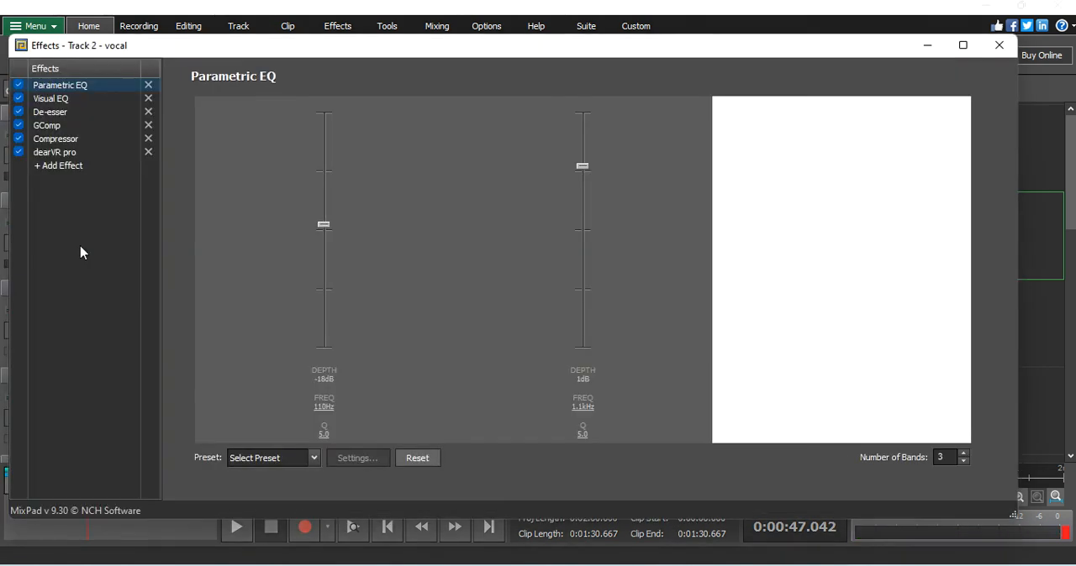
left_click(77, 154)
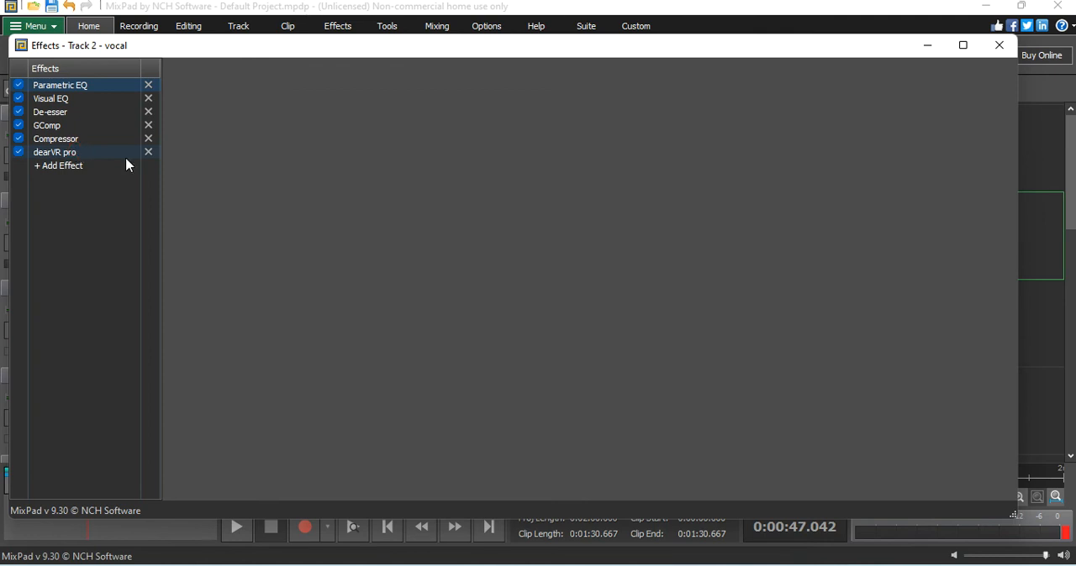
left_click_drag(789, 308, 787, 318)
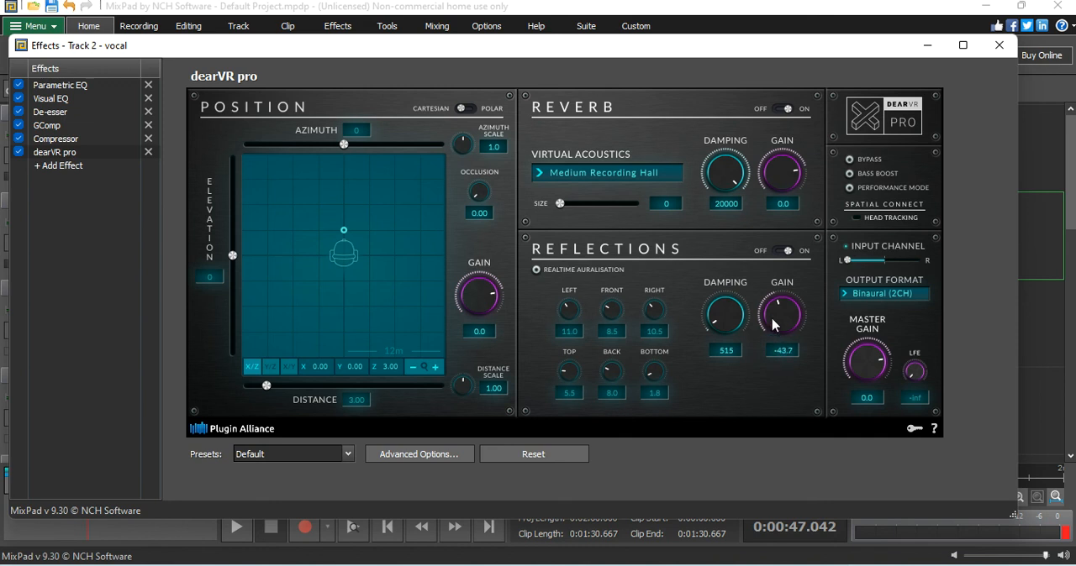
left_click_drag(724, 180, 728, 352)
left_click(998, 44)
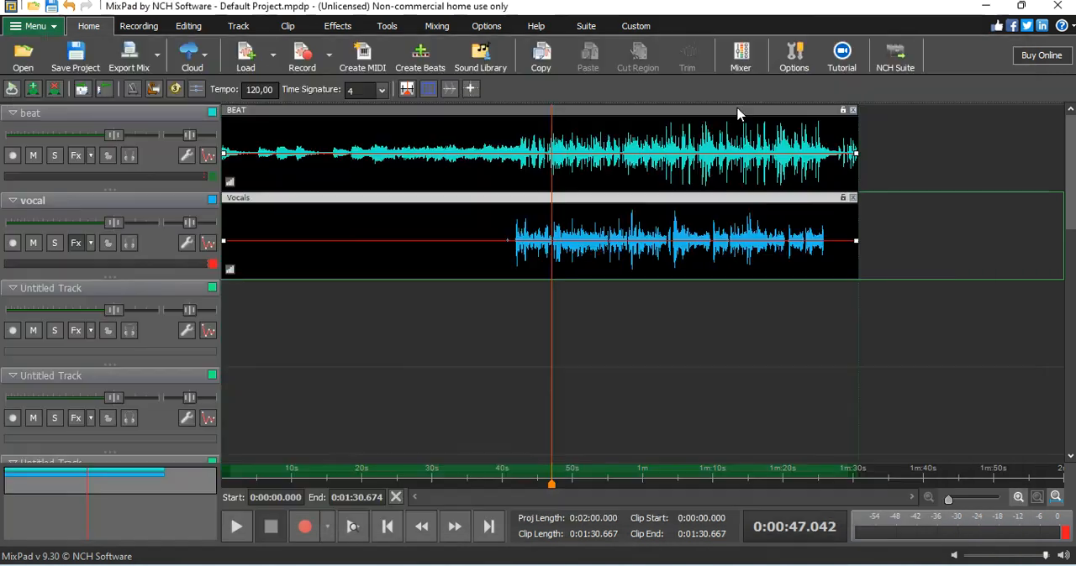
Step: Audition the mix from about 0:40 with the adjusted dearVR pro gain and damping
left_click(501, 470)
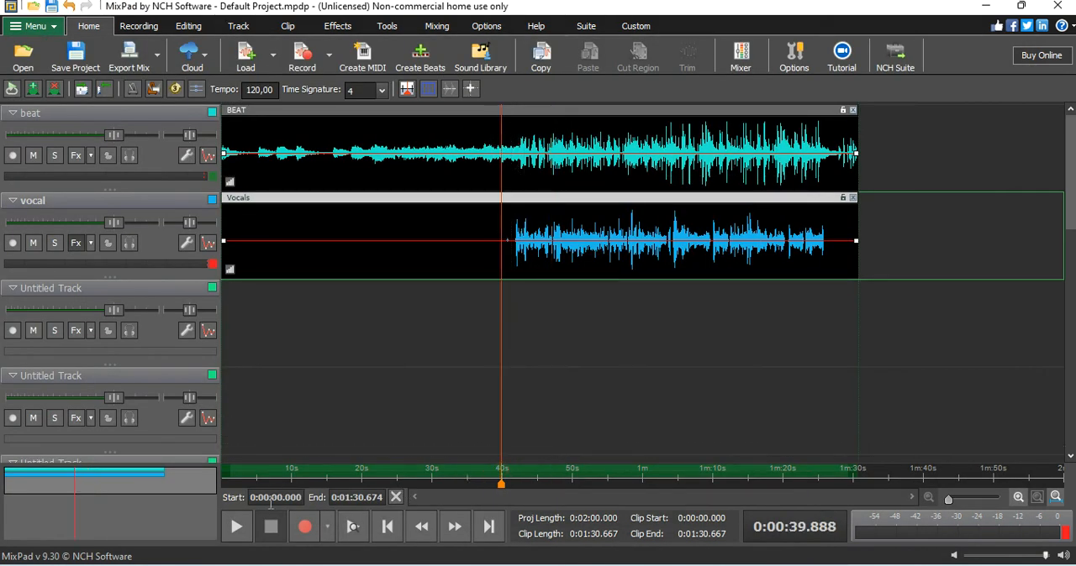
left_click(249, 531)
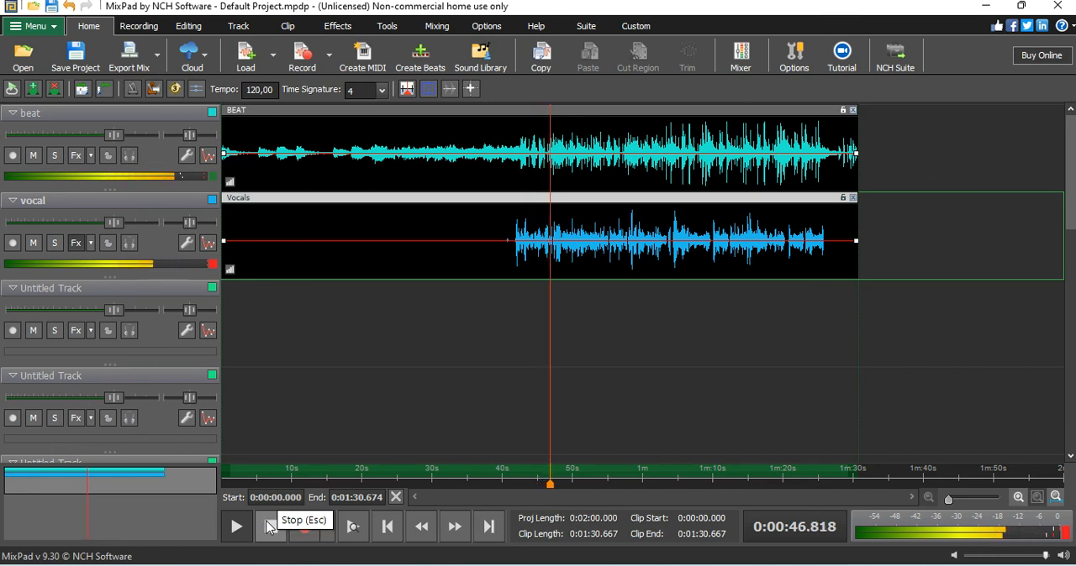
left_click(269, 527)
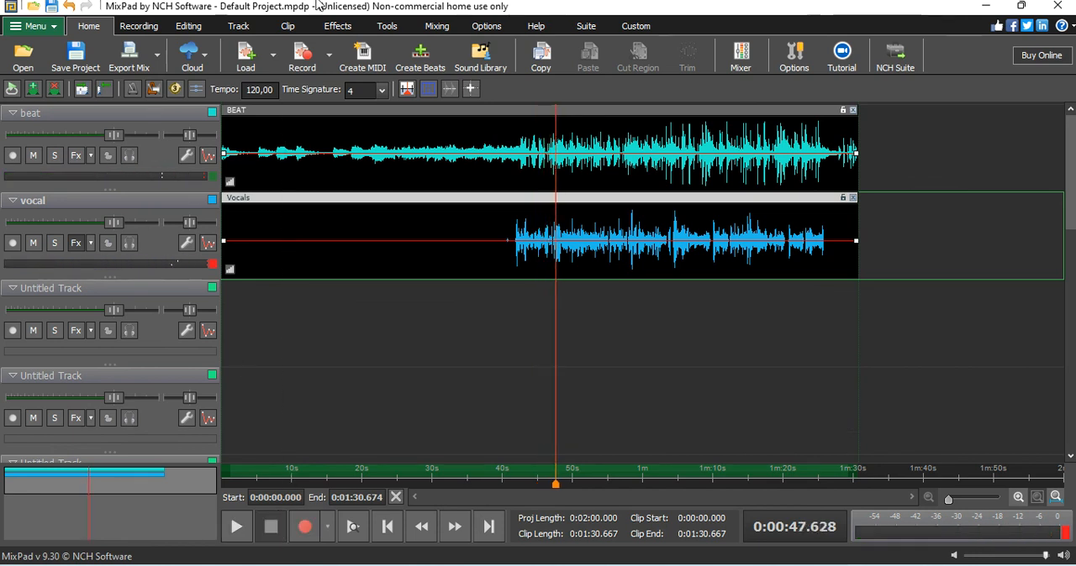
Step: Open the mixer and lower the vocal track's volume slightly below 0 dB
left_click(437, 26)
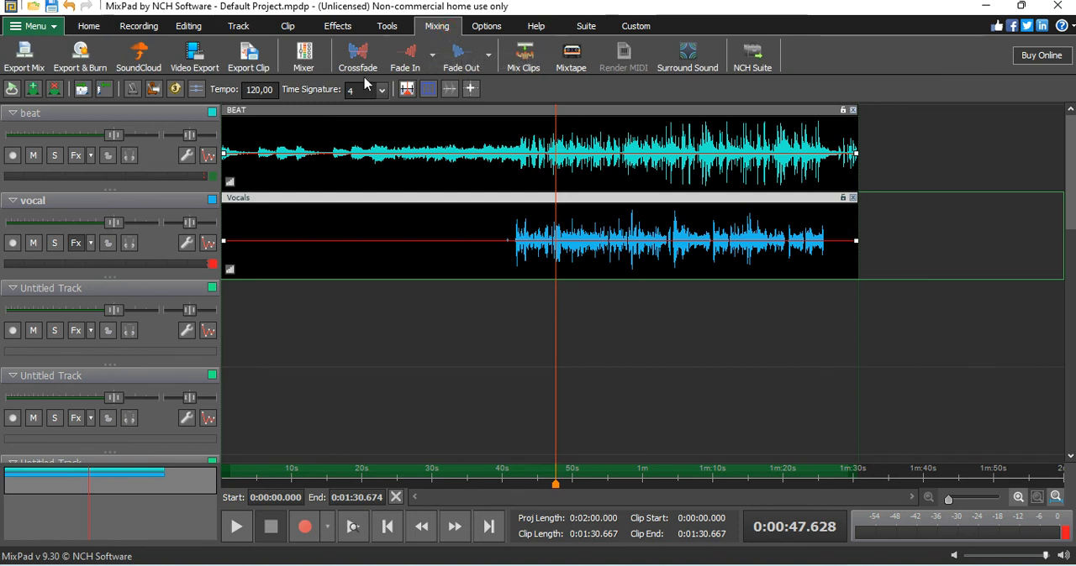
left_click(304, 56)
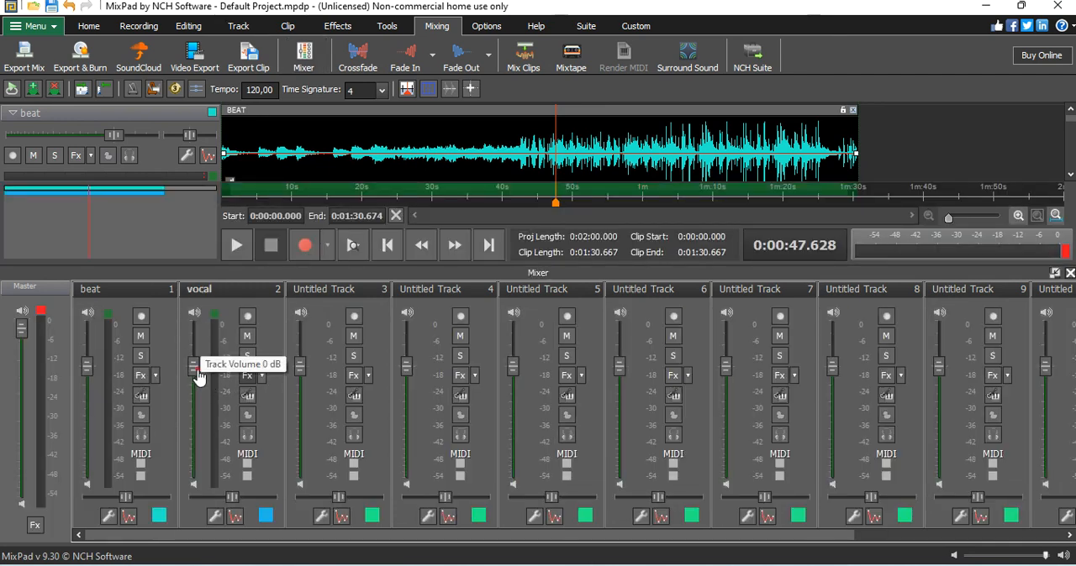
left_click_drag(198, 378, 202, 391)
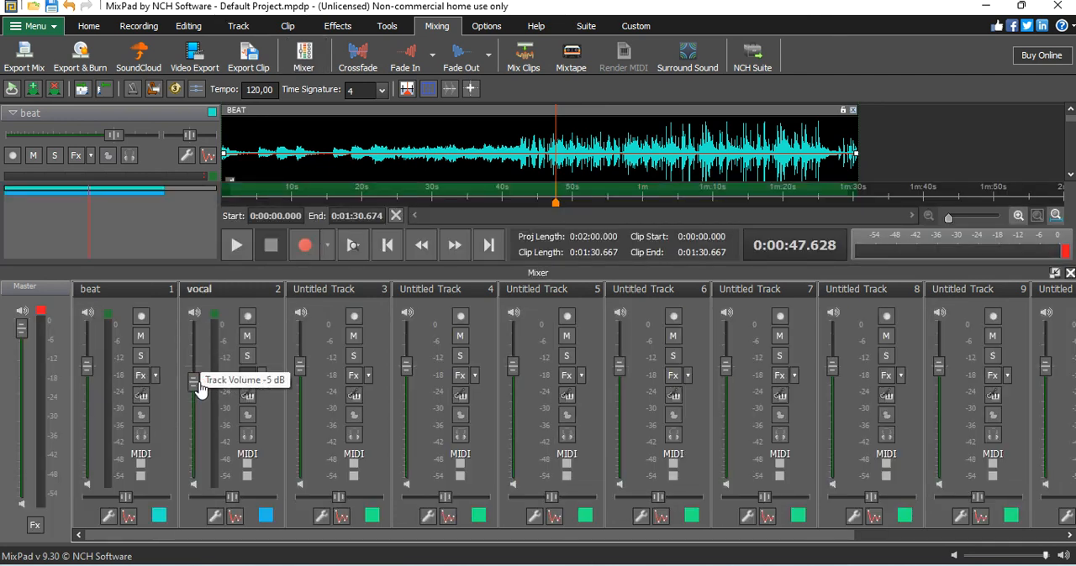
Step: Close the mixer and audition the mix from about 0:39 with the lowered vocal volume
left_click(1069, 274)
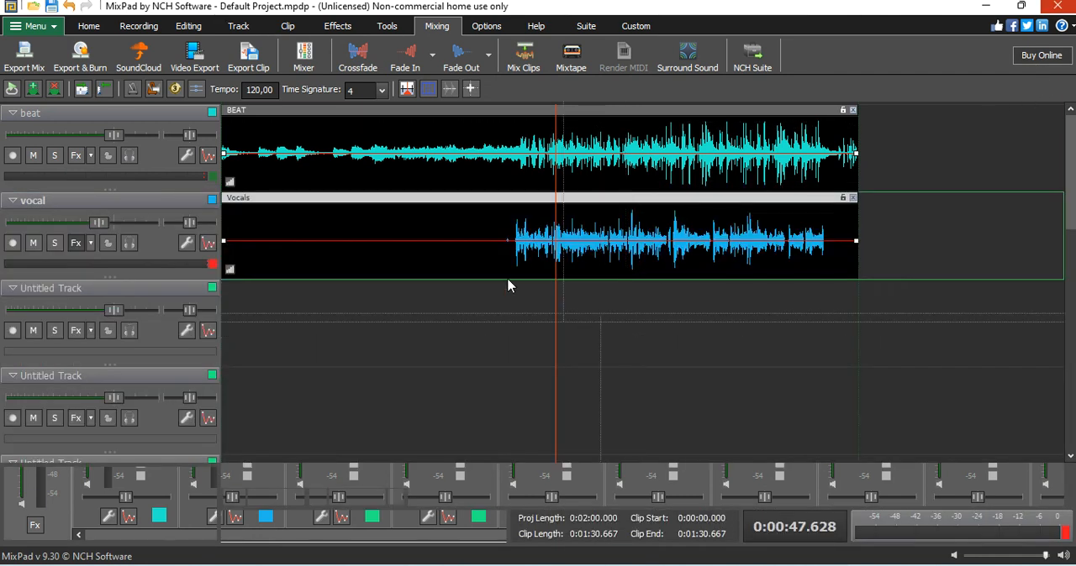
left_click(494, 476)
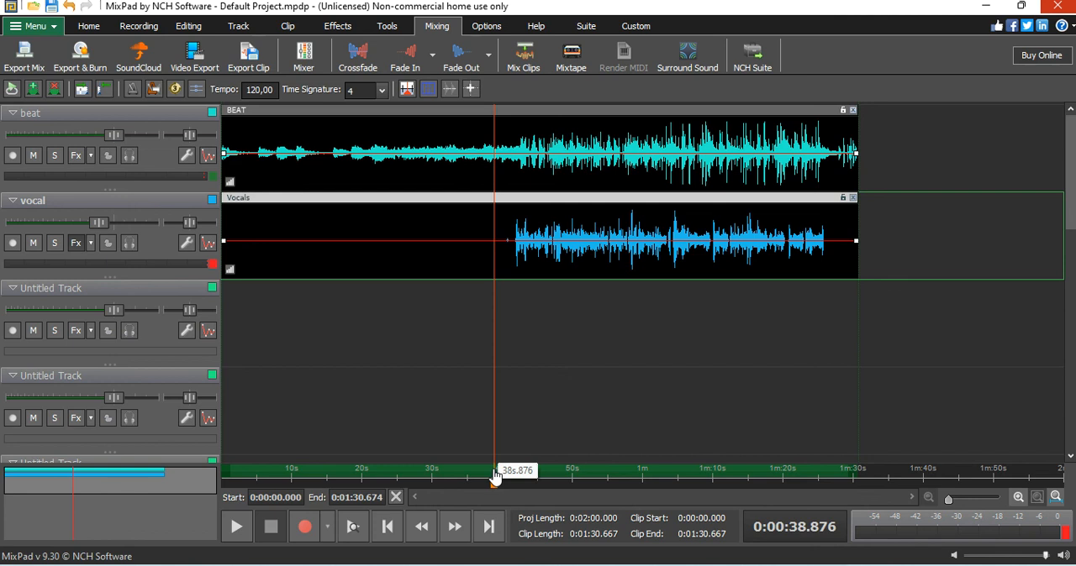
key("space")
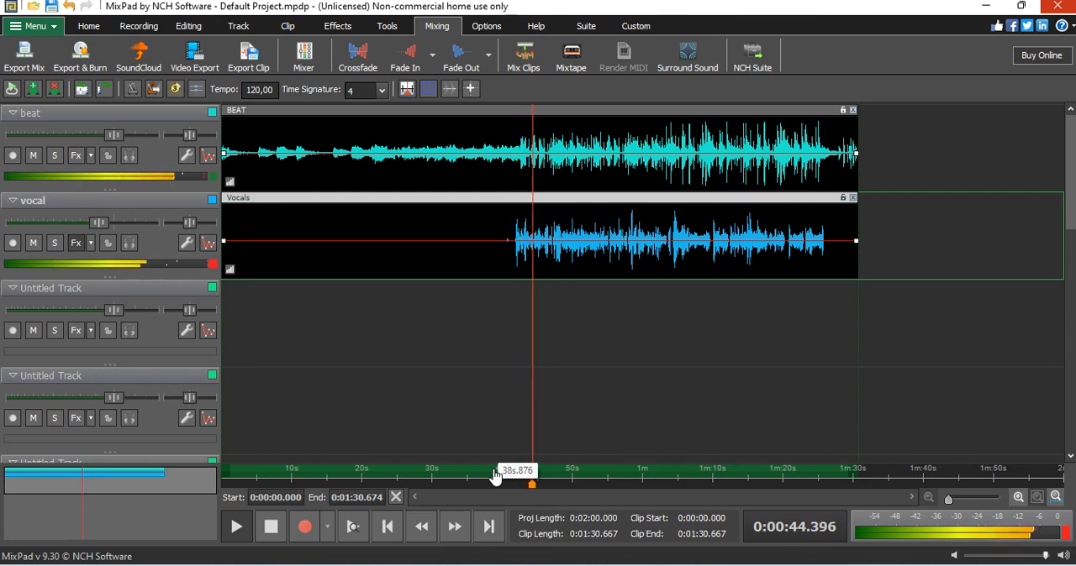
key("space")
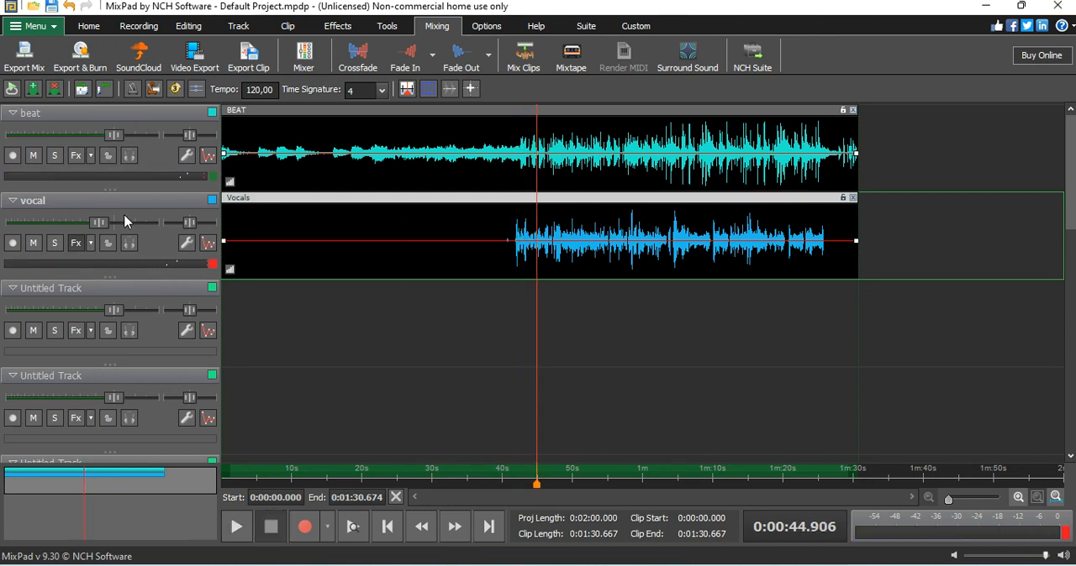
Step: Remove the dearVR pro effect from the vocal track's effects chain
left_click(74, 243)
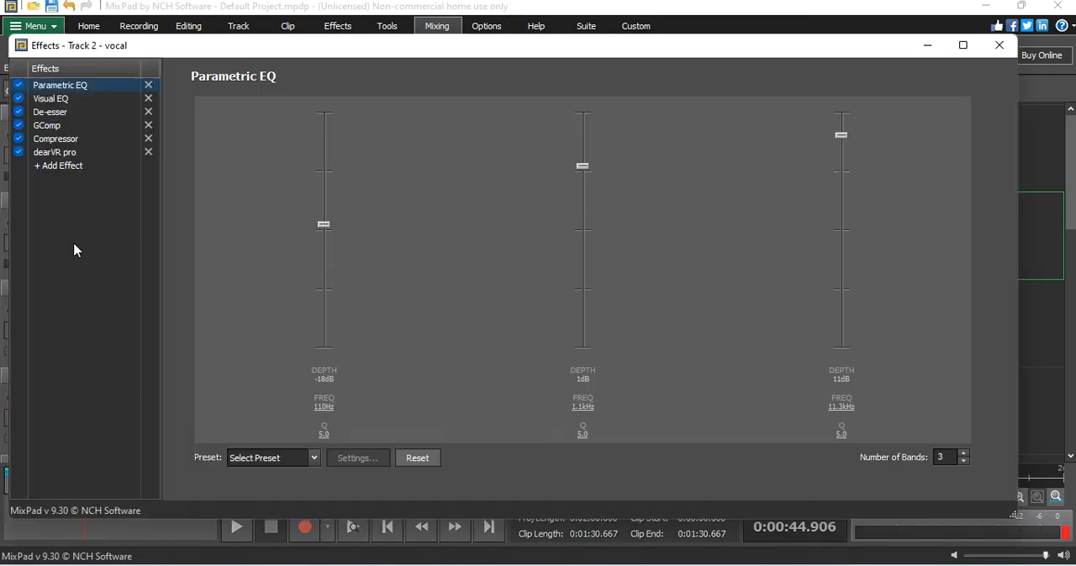
left_click(152, 156)
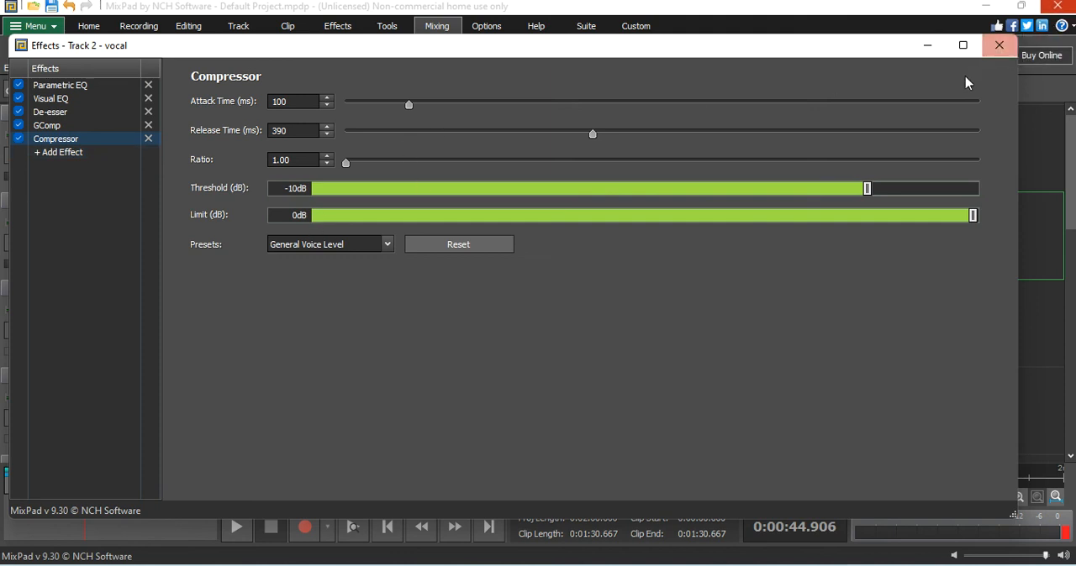
left_click(65, 153)
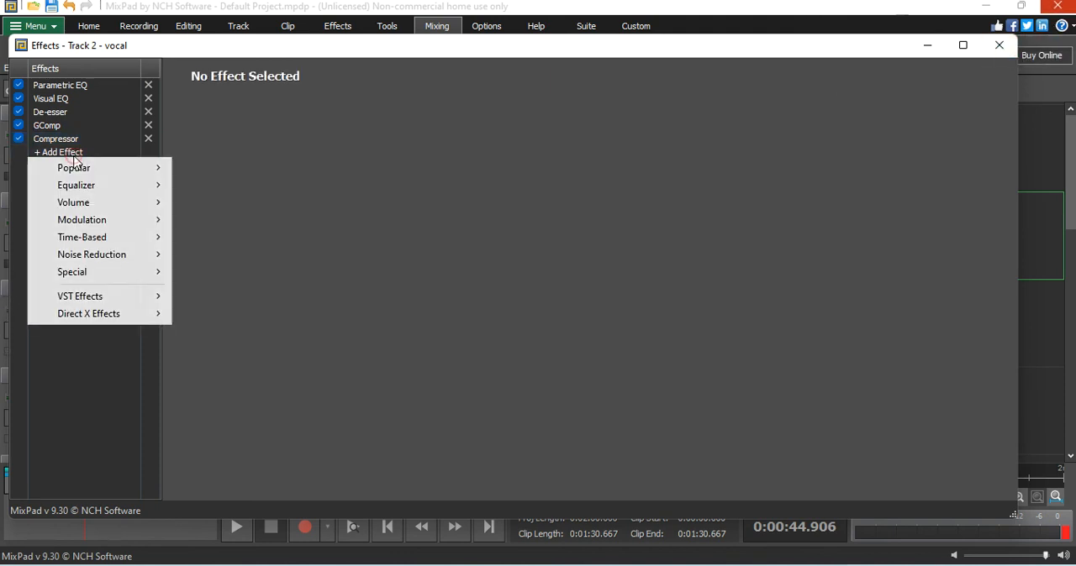
mouse_move(103, 241)
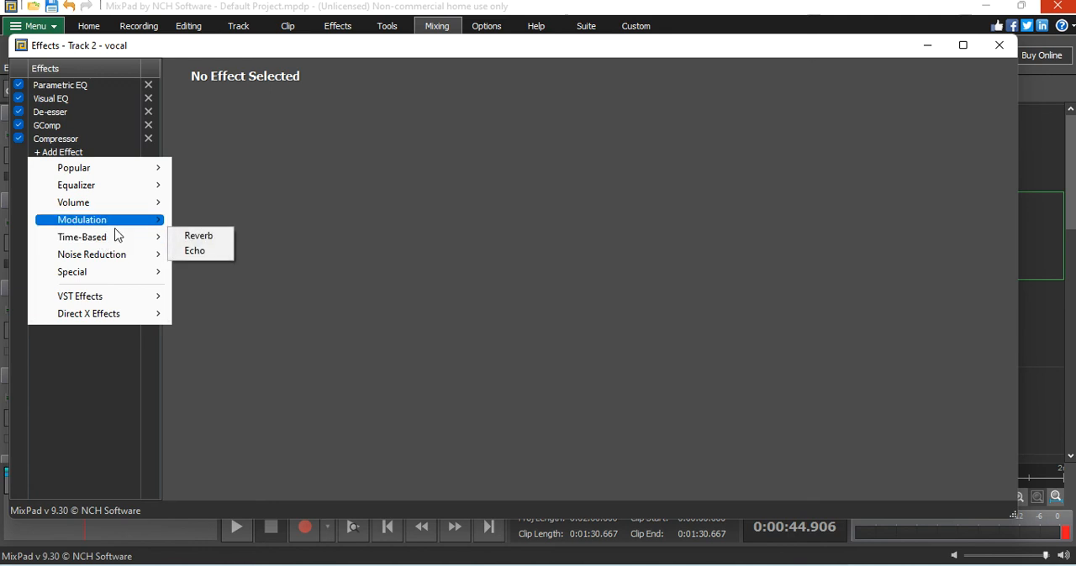
mouse_move(116, 281)
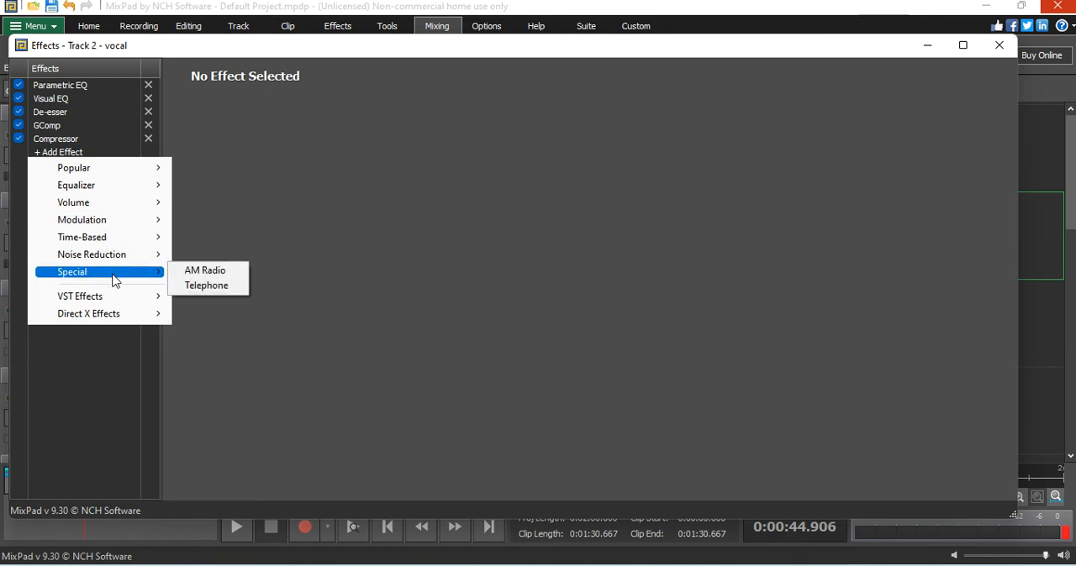
mouse_move(120, 303)
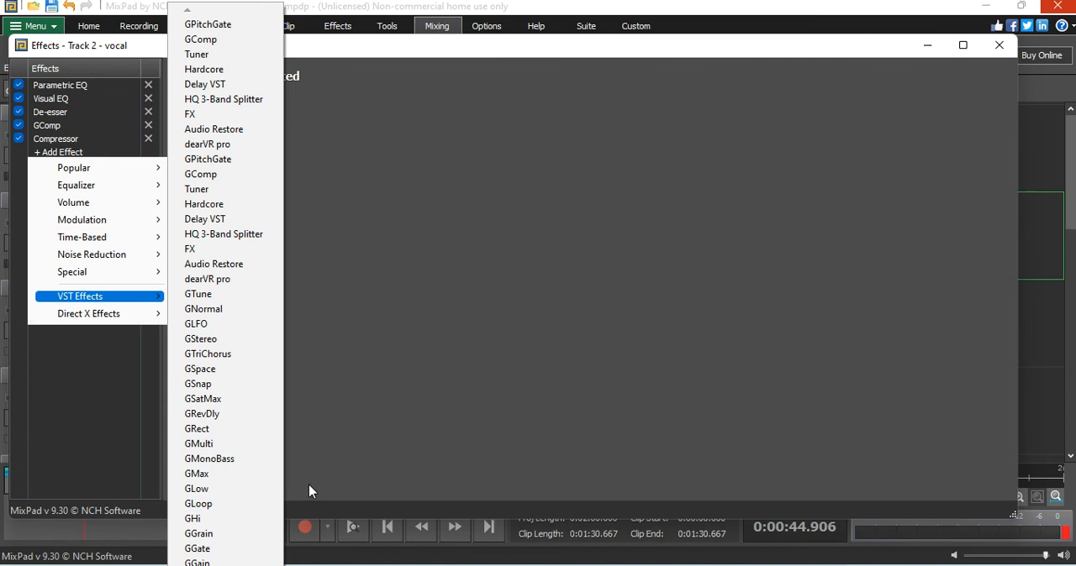
left_click(381, 424)
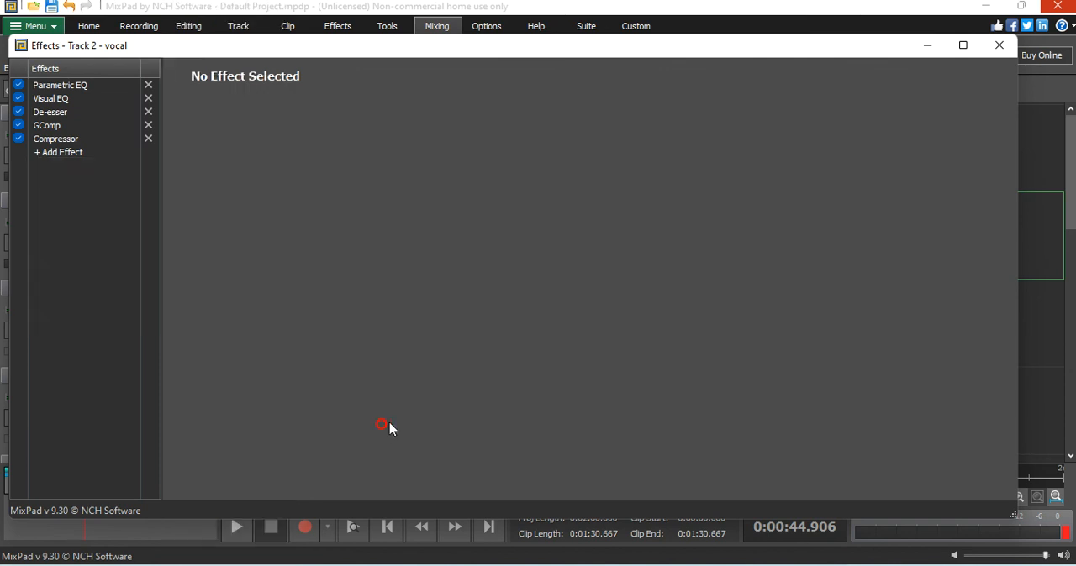
Step: Close the vocal's effects window, move the selected region's start to about 0:37.978 and start playback from about 0:38.989
left_click(999, 45)
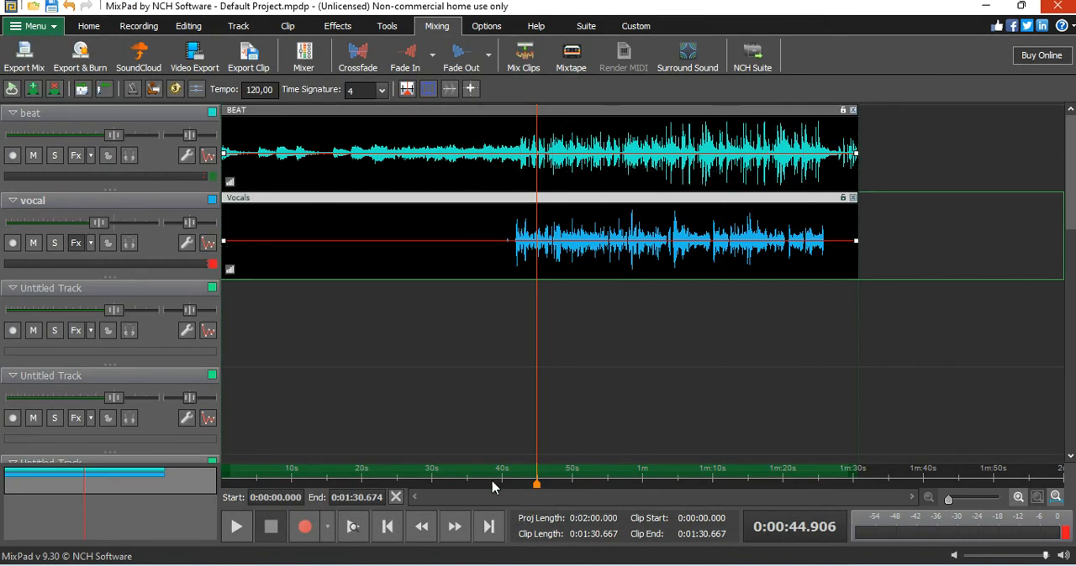
left_click(500, 480)
left_click_drag(229, 471, 487, 471)
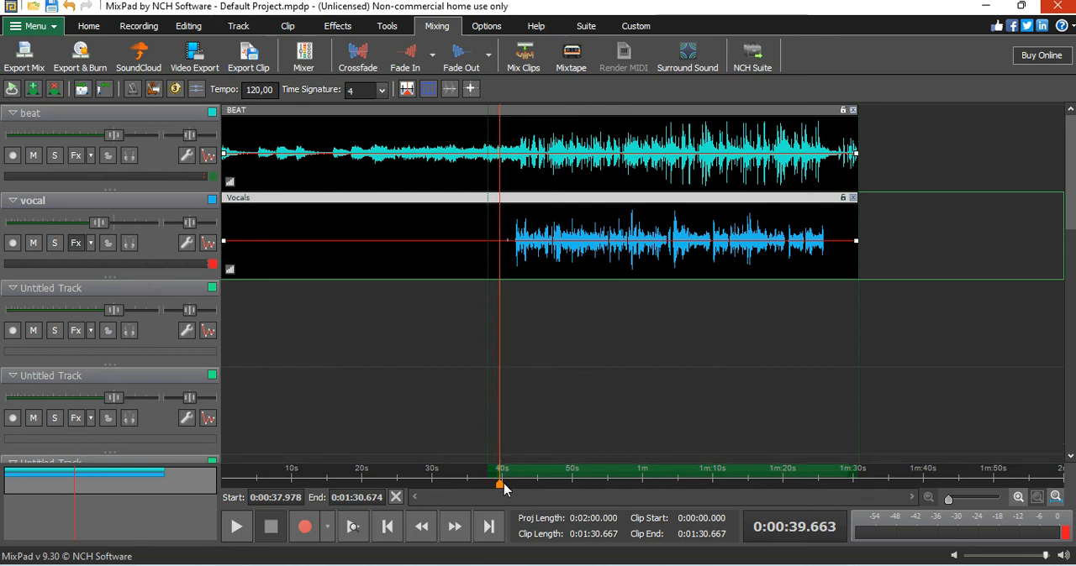
left_click_drag(500, 488, 495, 486)
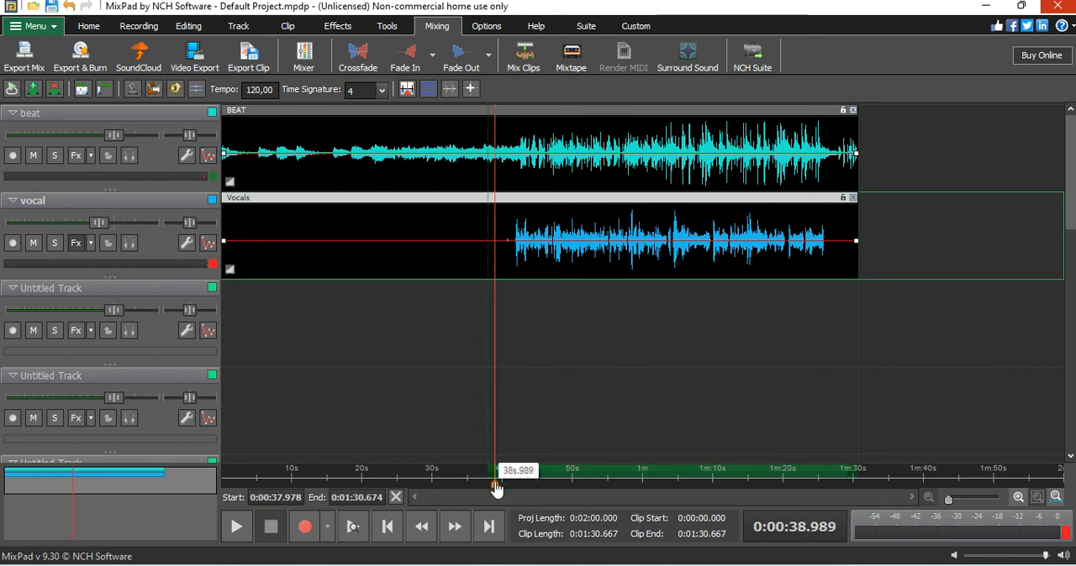
left_click(234, 526)
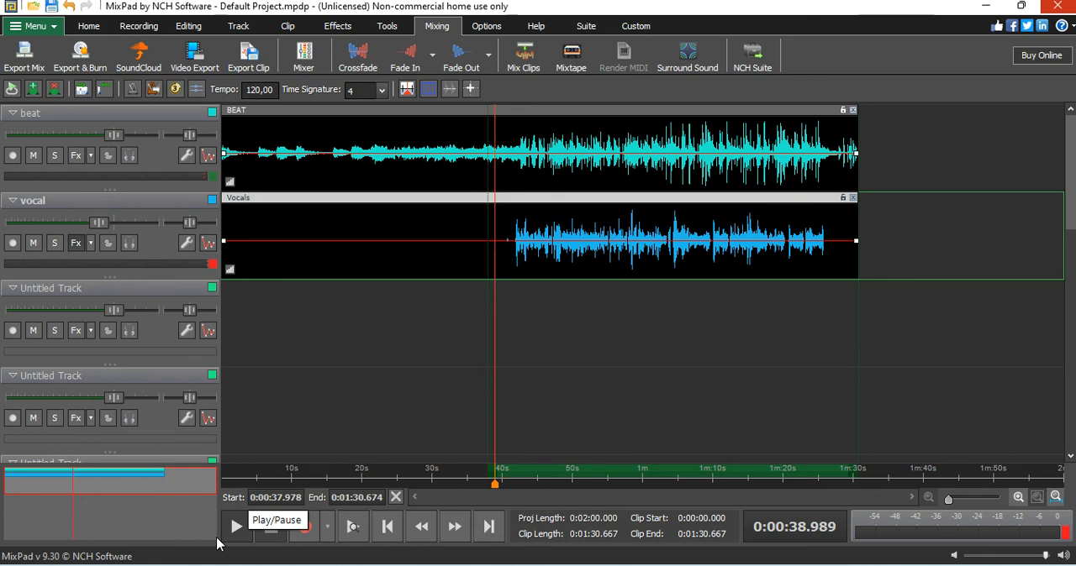